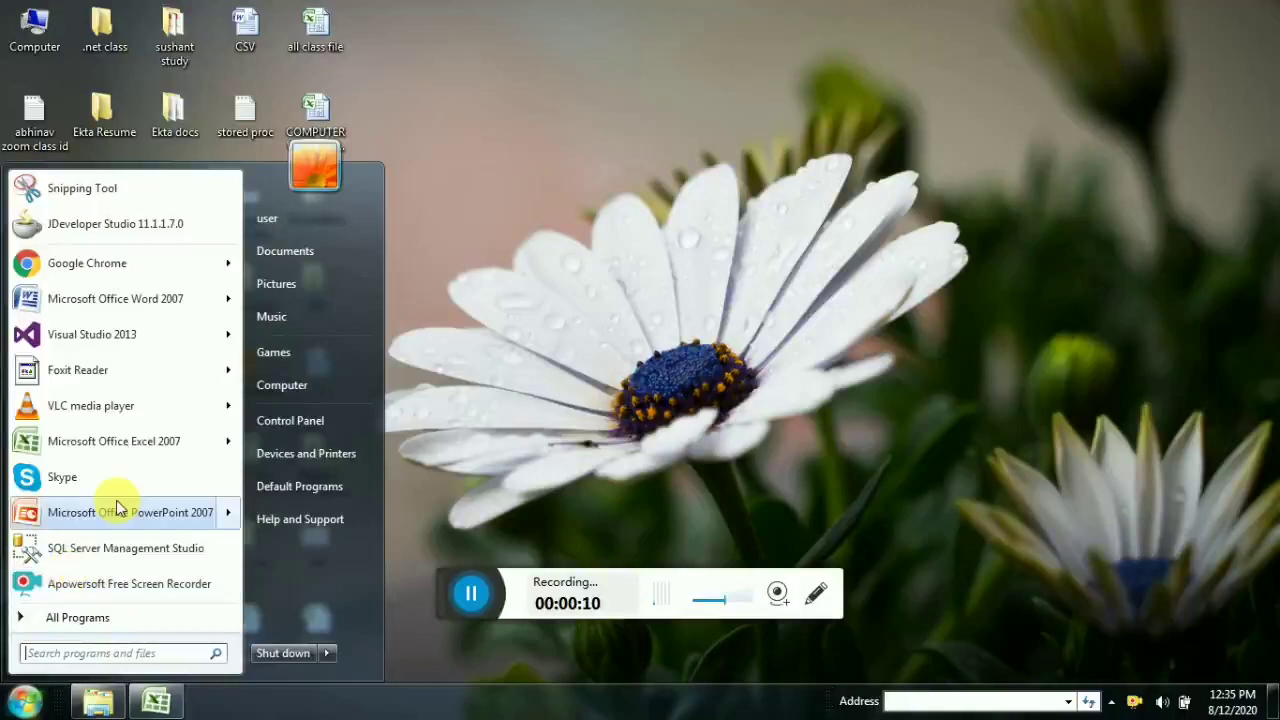
# Start Microsoft Office Excel 2007 with a blank workbook.
pyautogui.click(140, 441)
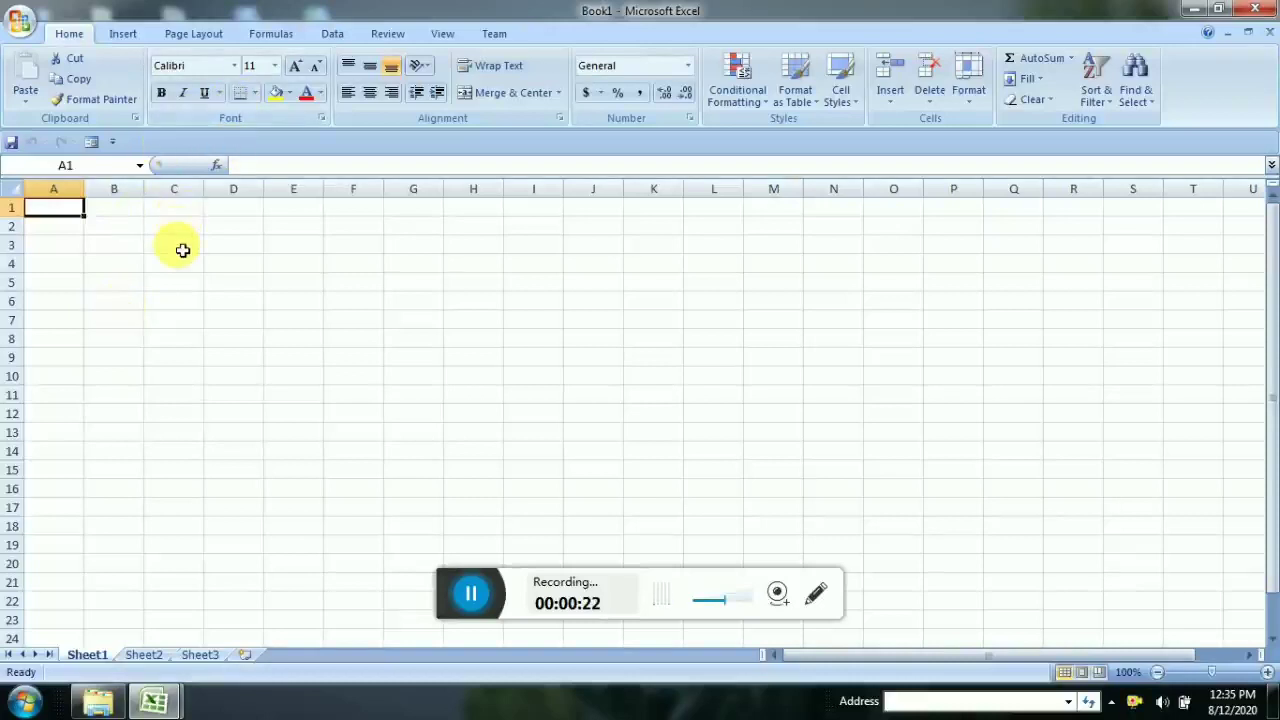
pyautogui.click(140, 243)
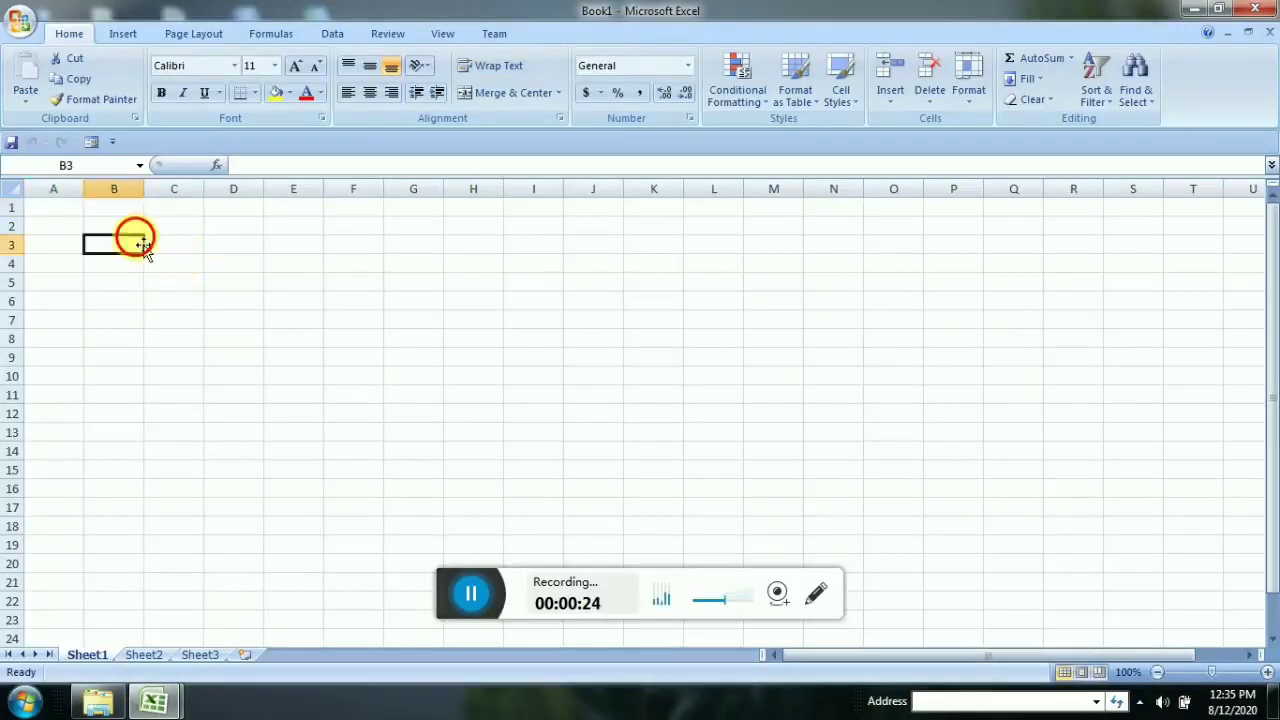
pyautogui.press('Up')
pyautogui.press('Up')
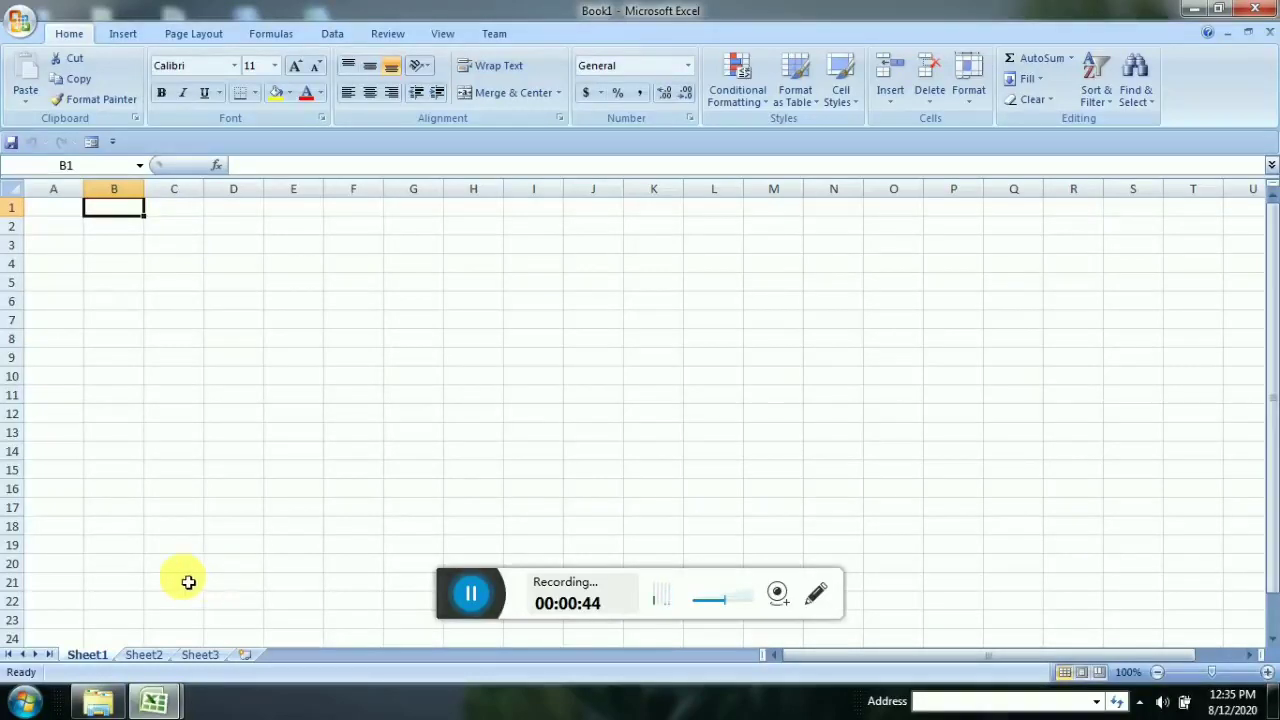
# Enter the labels NUMBER1 in cell C5 and NUMBER2 in cell C6.
pyautogui.click(187, 289)
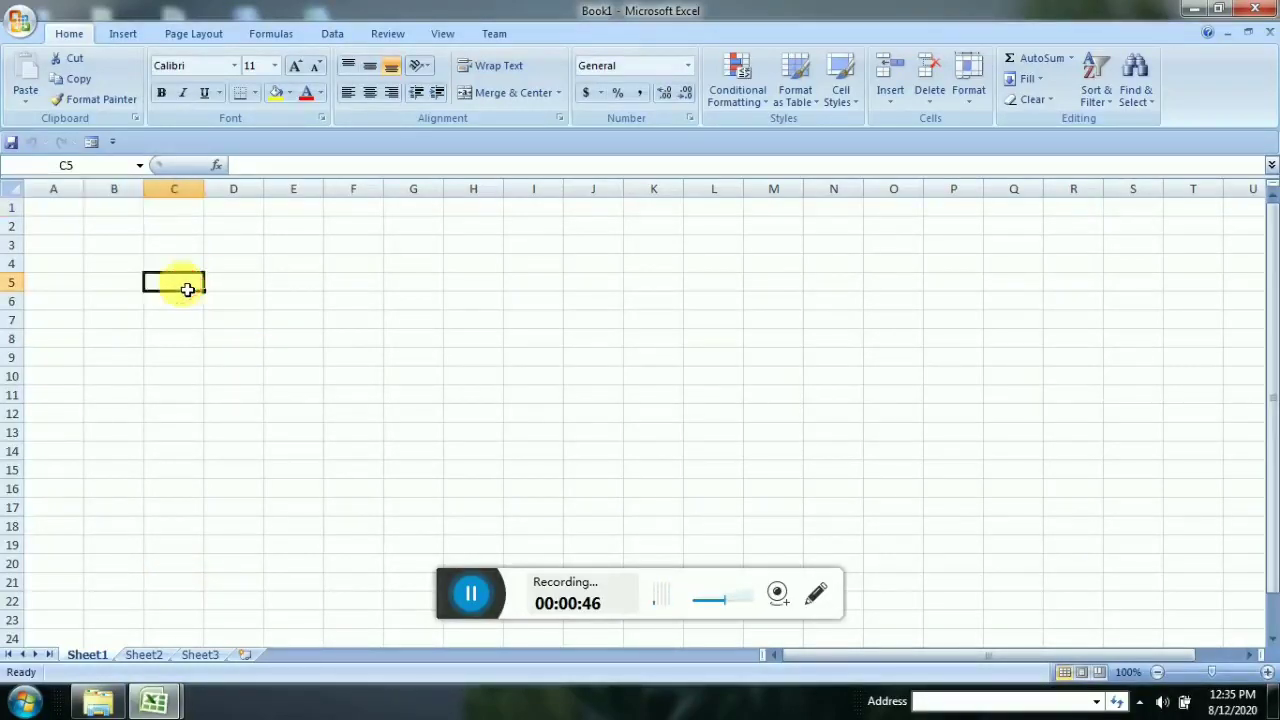
pyautogui.write('NU')
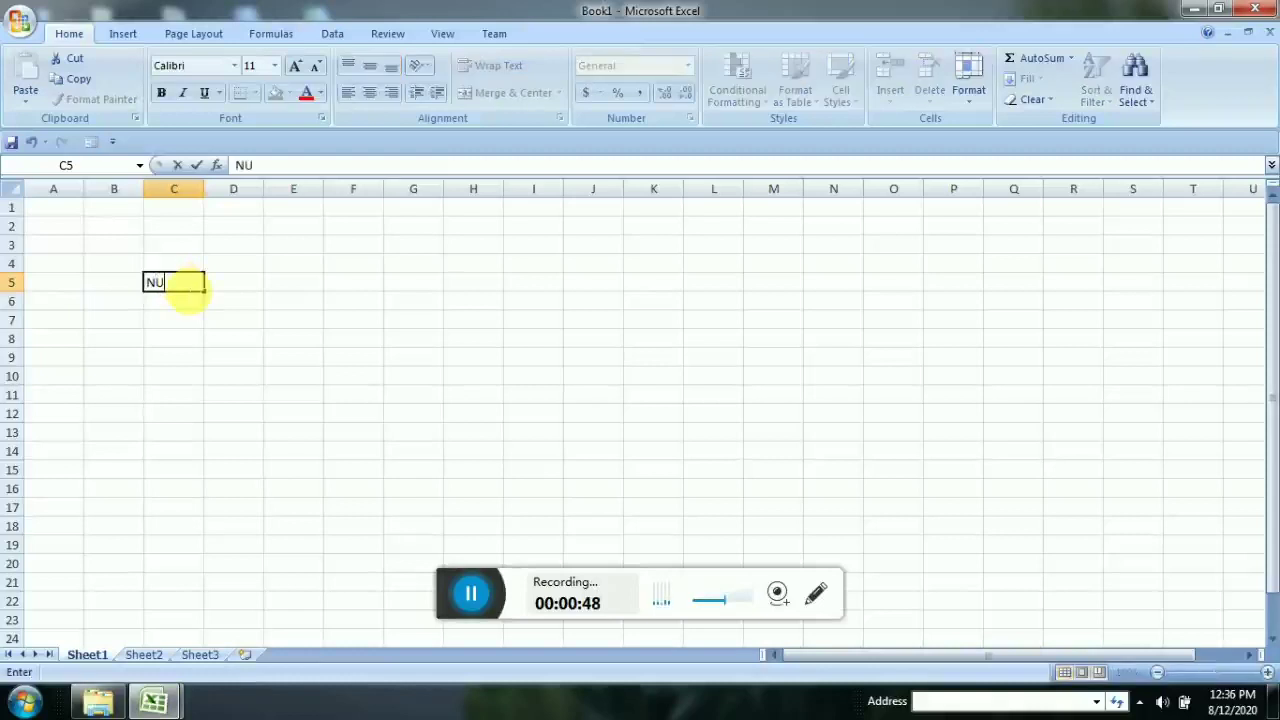
pyautogui.write('MBER')
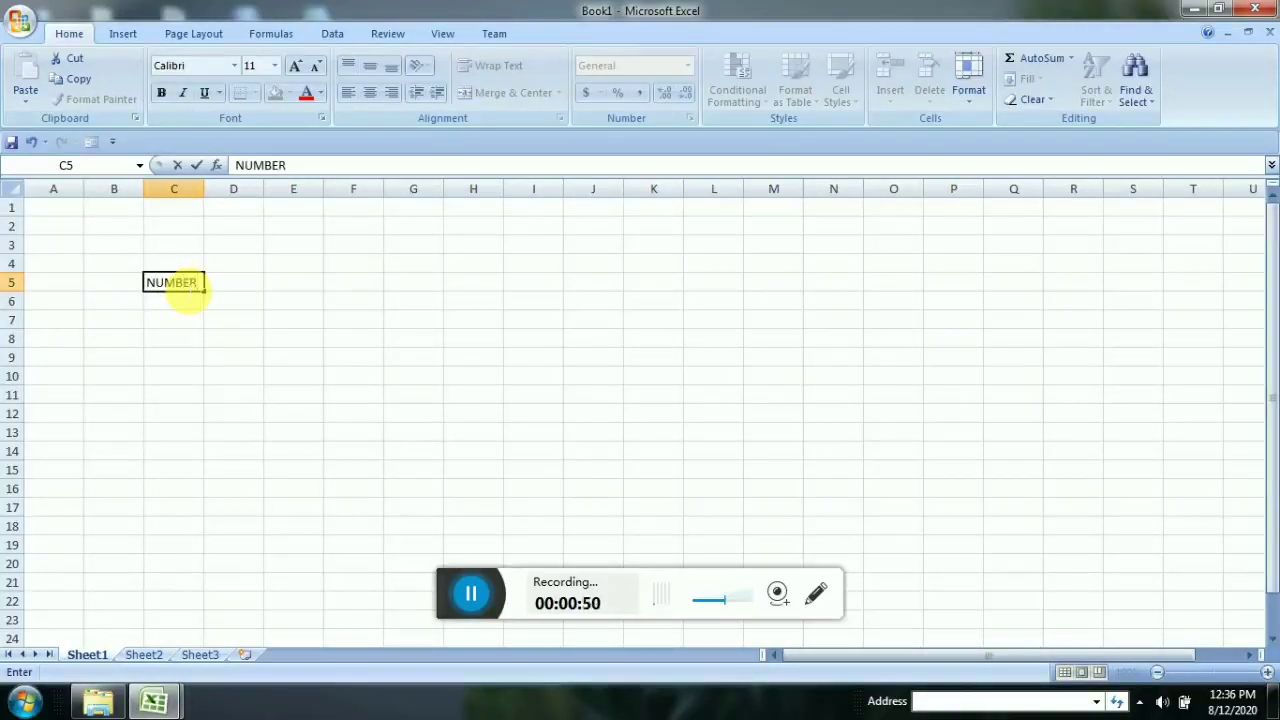
pyautogui.write('1')
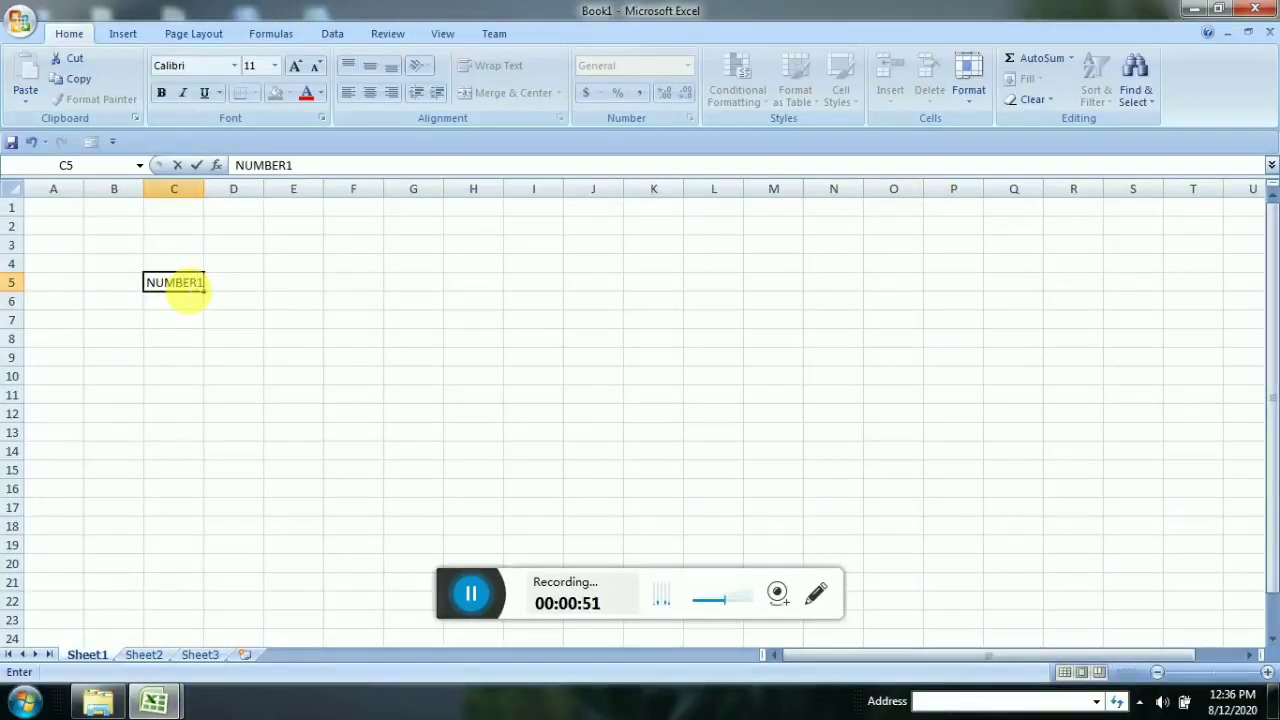
pyautogui.click(178, 312)
pyautogui.write('NUMBE')
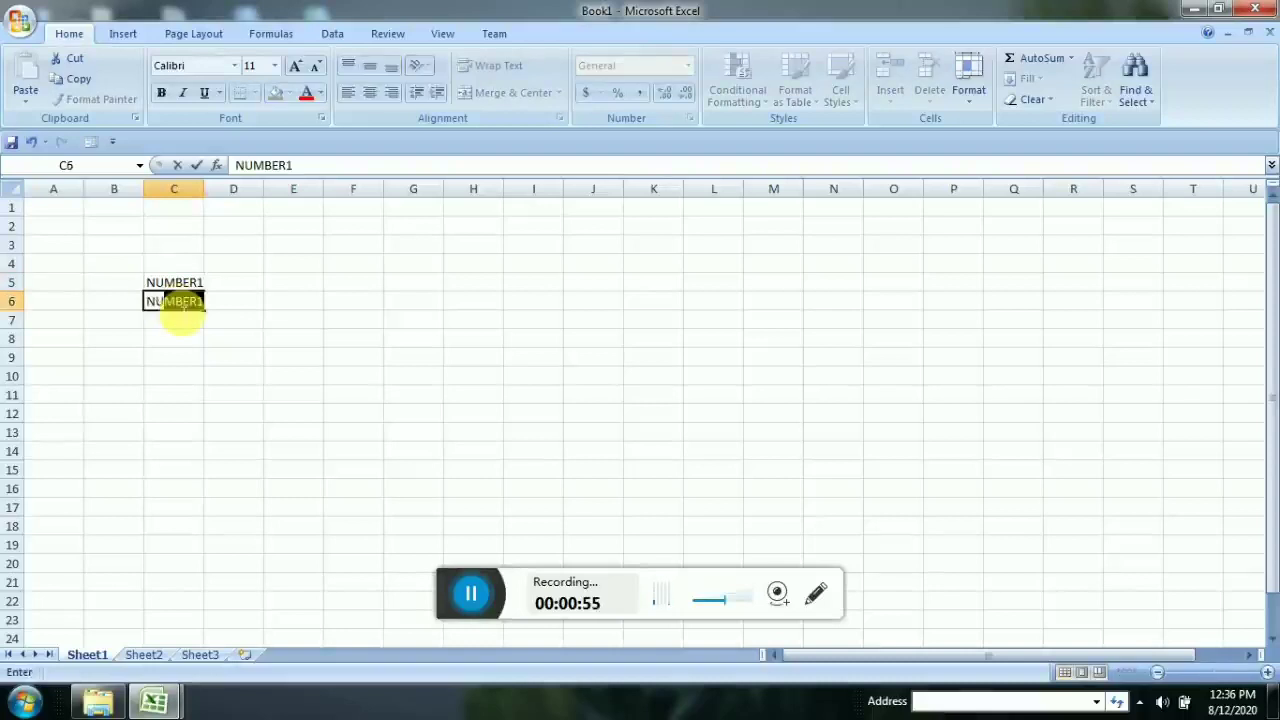
pyautogui.write('R2')
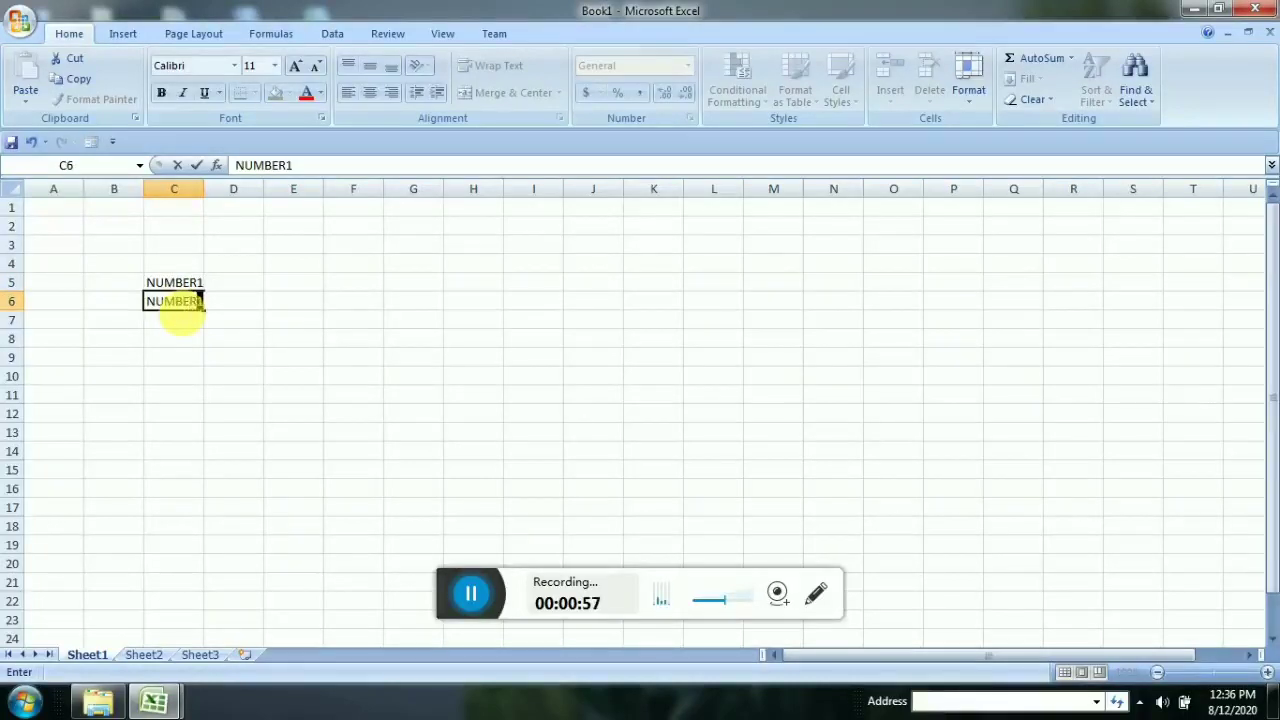
# Enter the value 59 for NUMBER1 in cell D5 and 88 for NUMBER2 in cell D6.
pyautogui.click(228, 288)
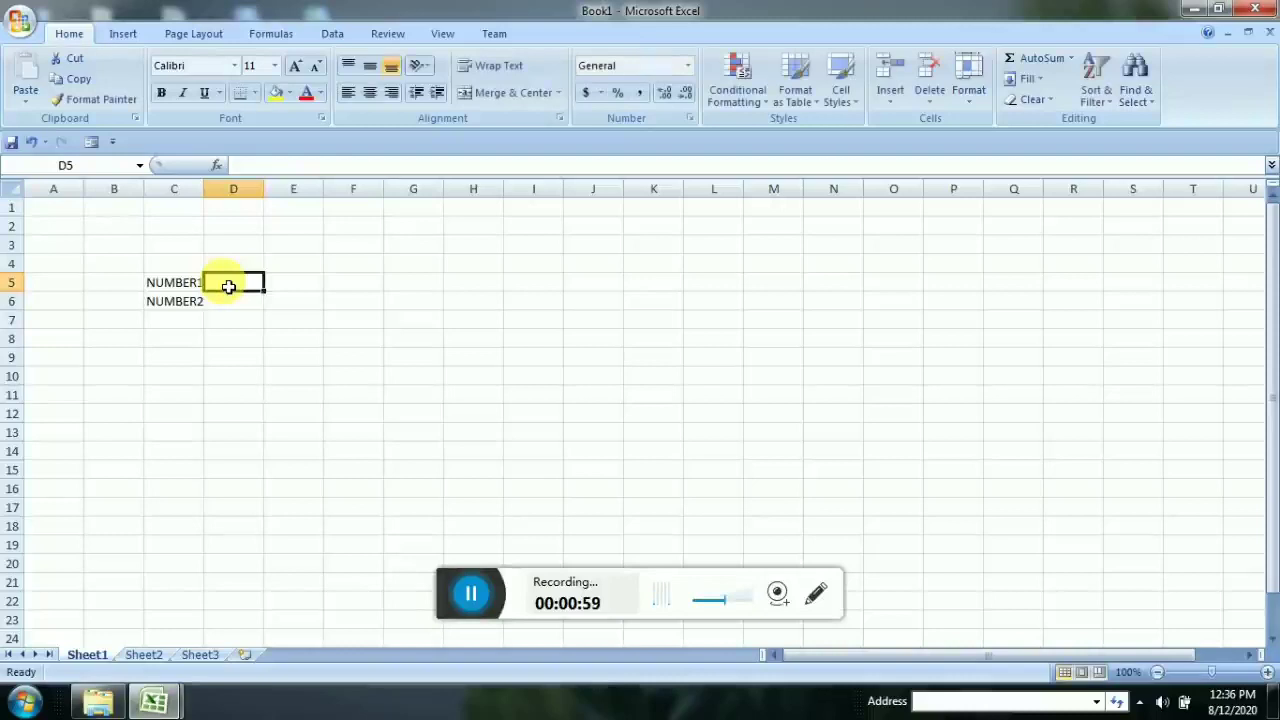
pyautogui.write('59')
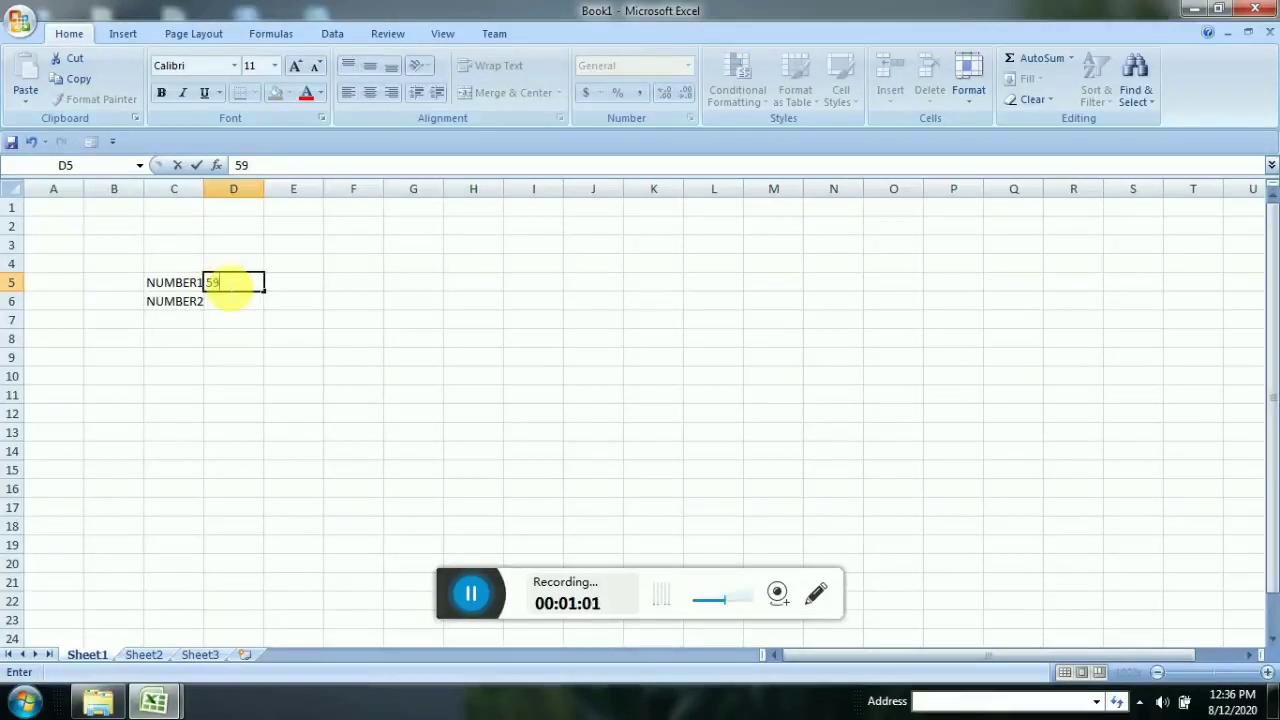
pyautogui.press('Return')
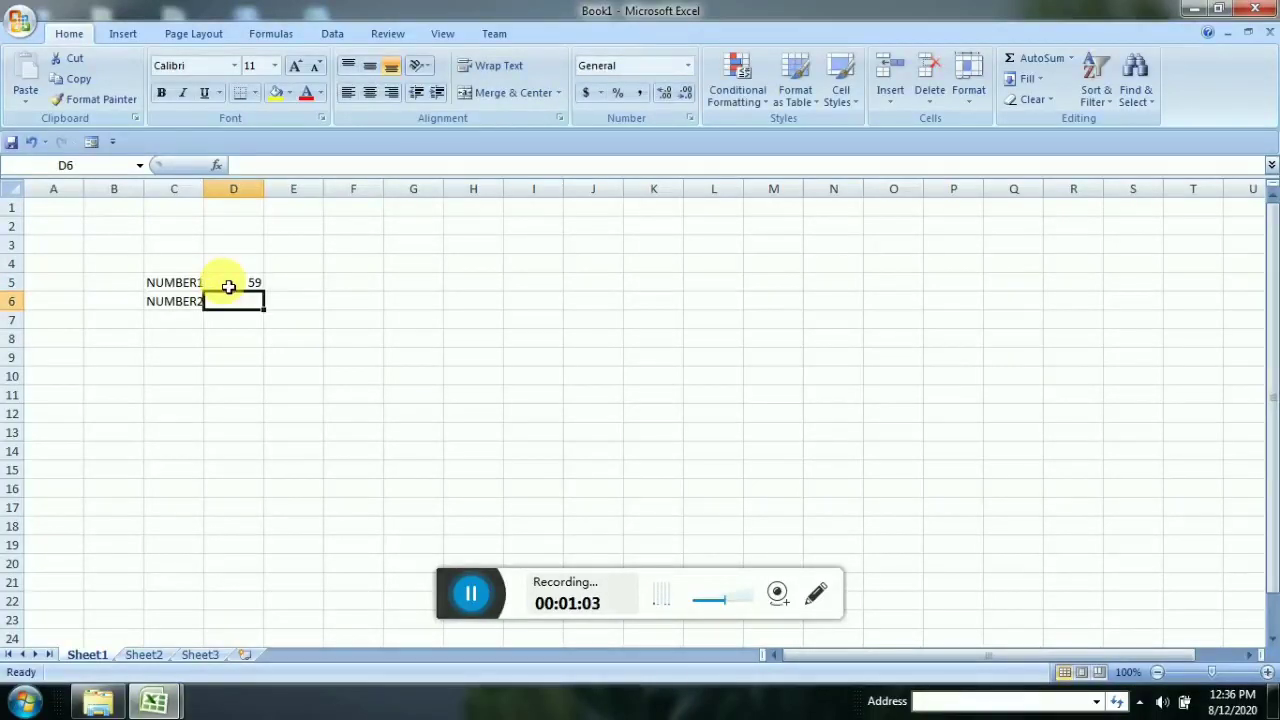
pyautogui.write('88')
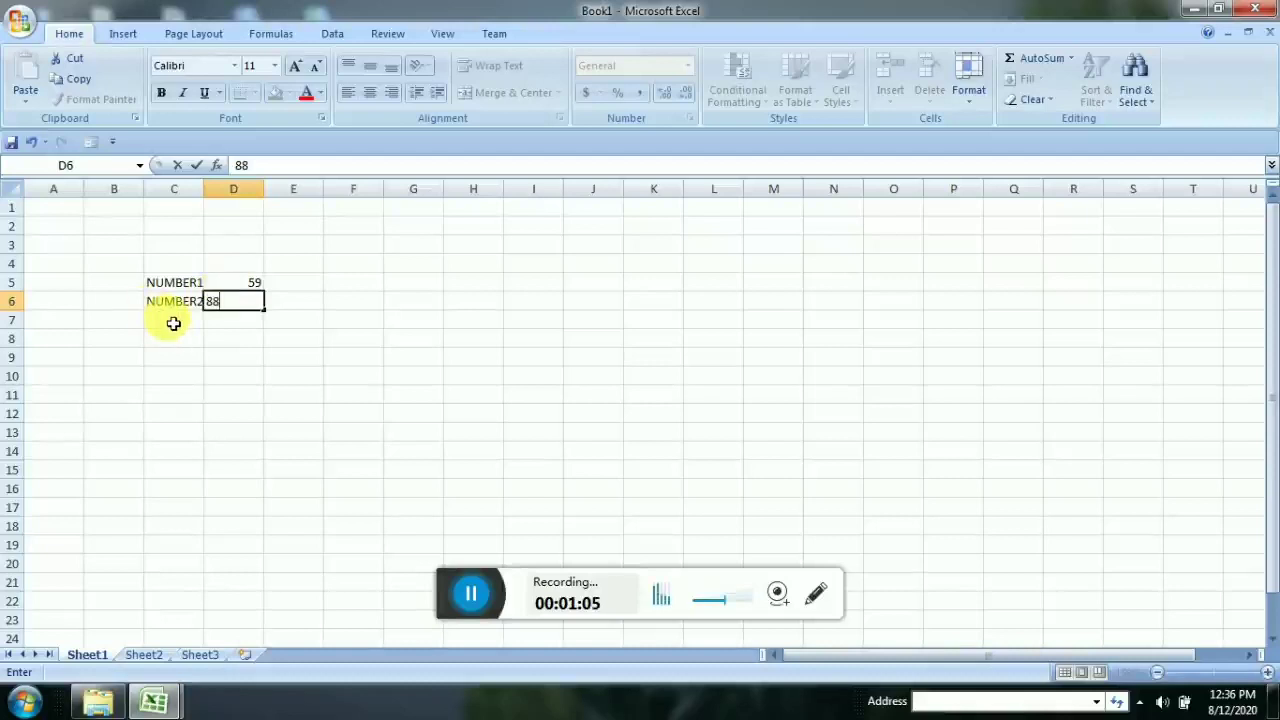
# Add the label TOTAL in cell C7 below NUMBER2.
pyautogui.click(173, 323)
pyautogui.write('TOT')
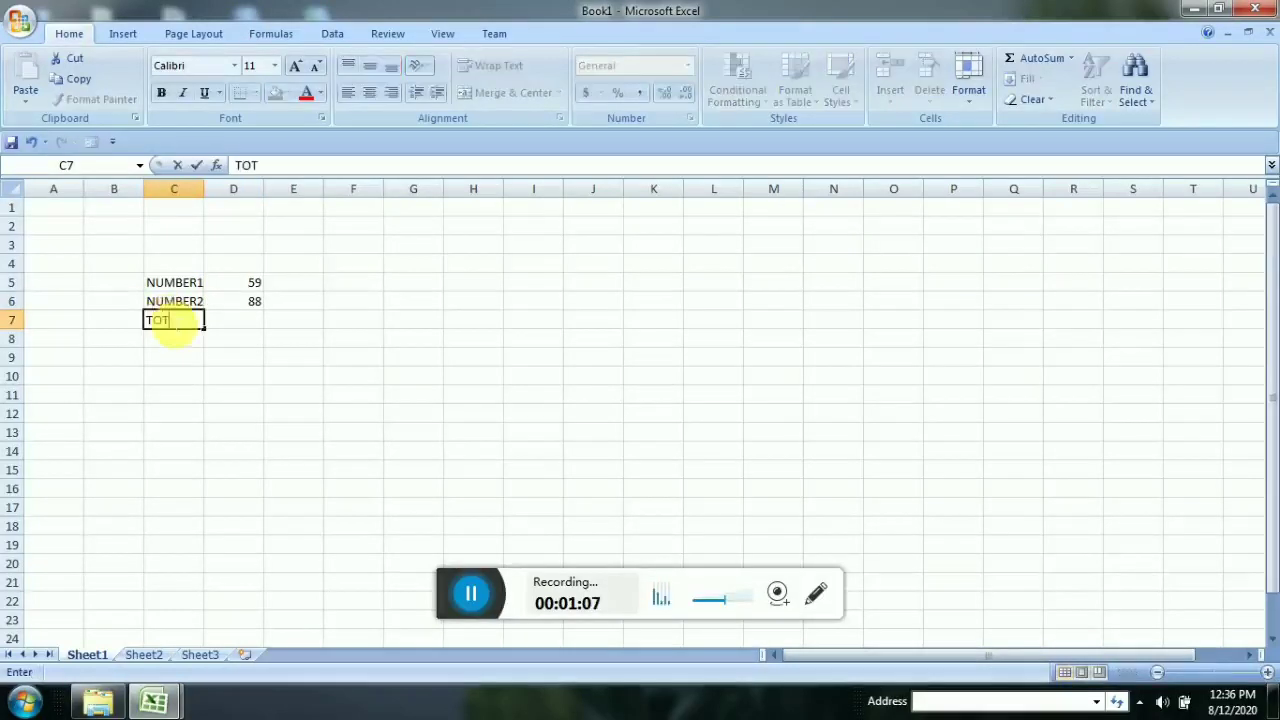
pyautogui.write('AL')
pyautogui.click(294, 337)
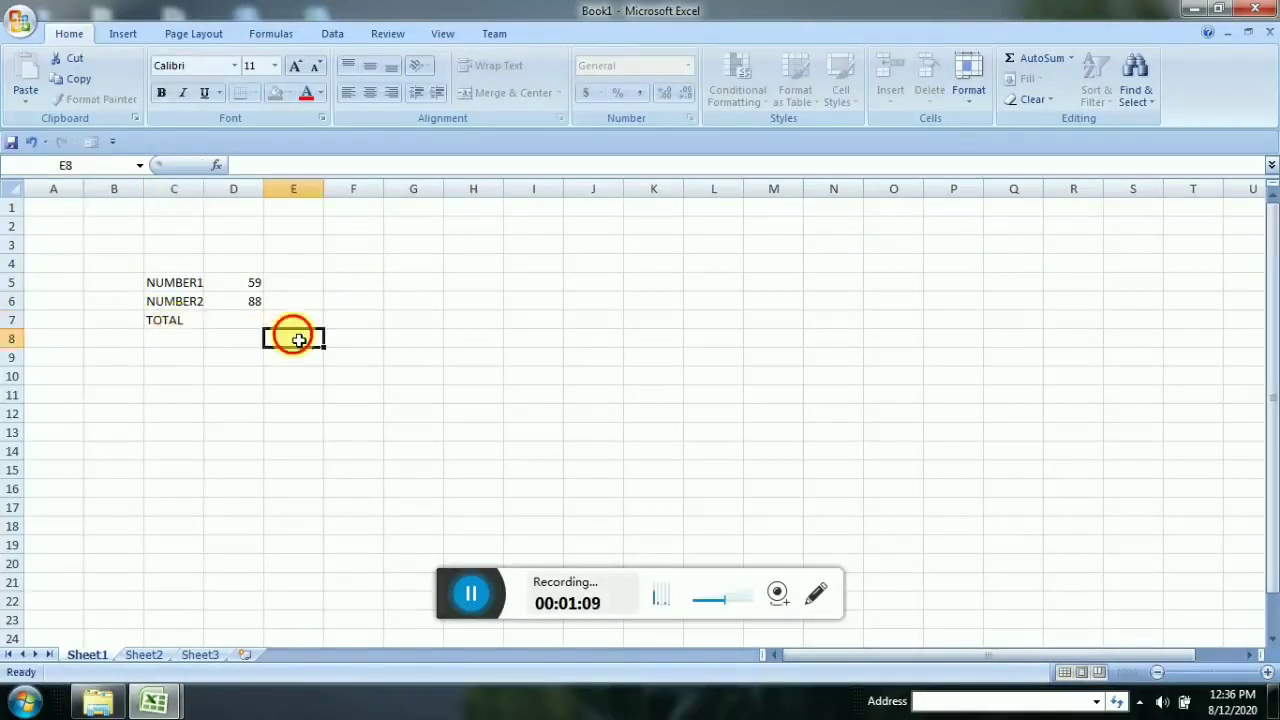
# Apply All Borders to the number table in cells C5:D7.
pyautogui.moveTo(163, 288); pyautogui.dragTo(244, 331)
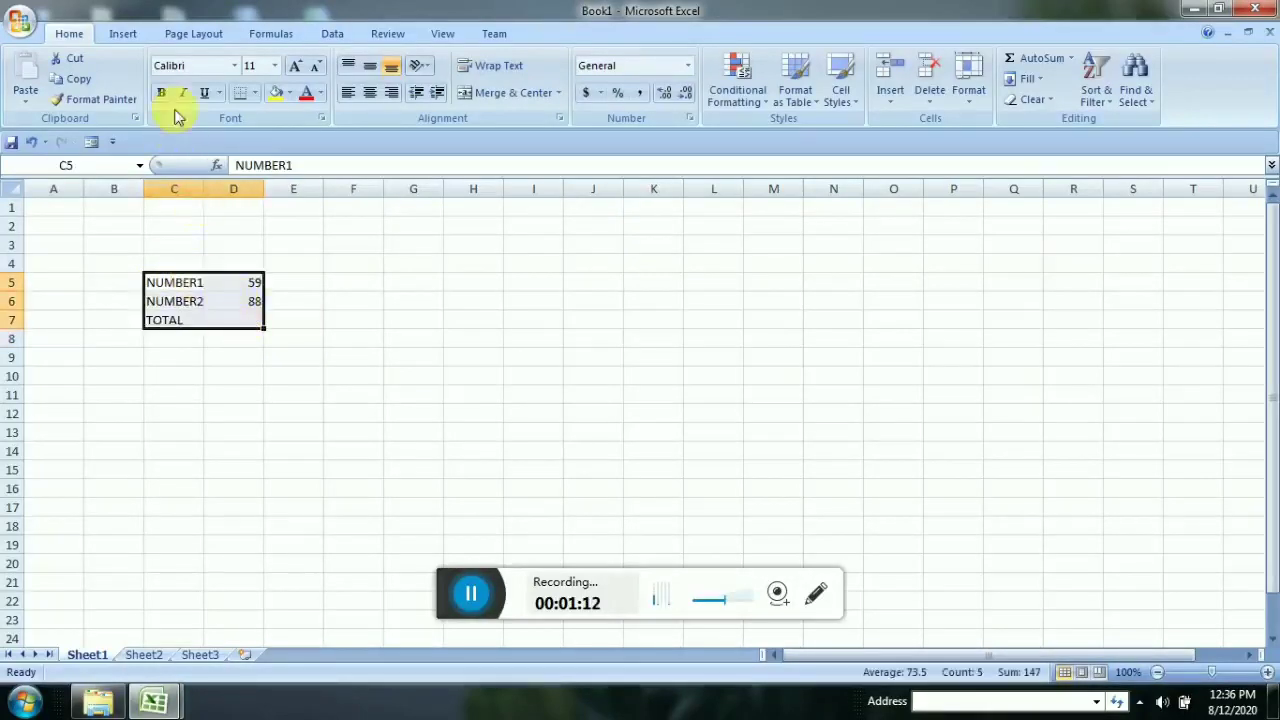
pyautogui.click(254, 92)
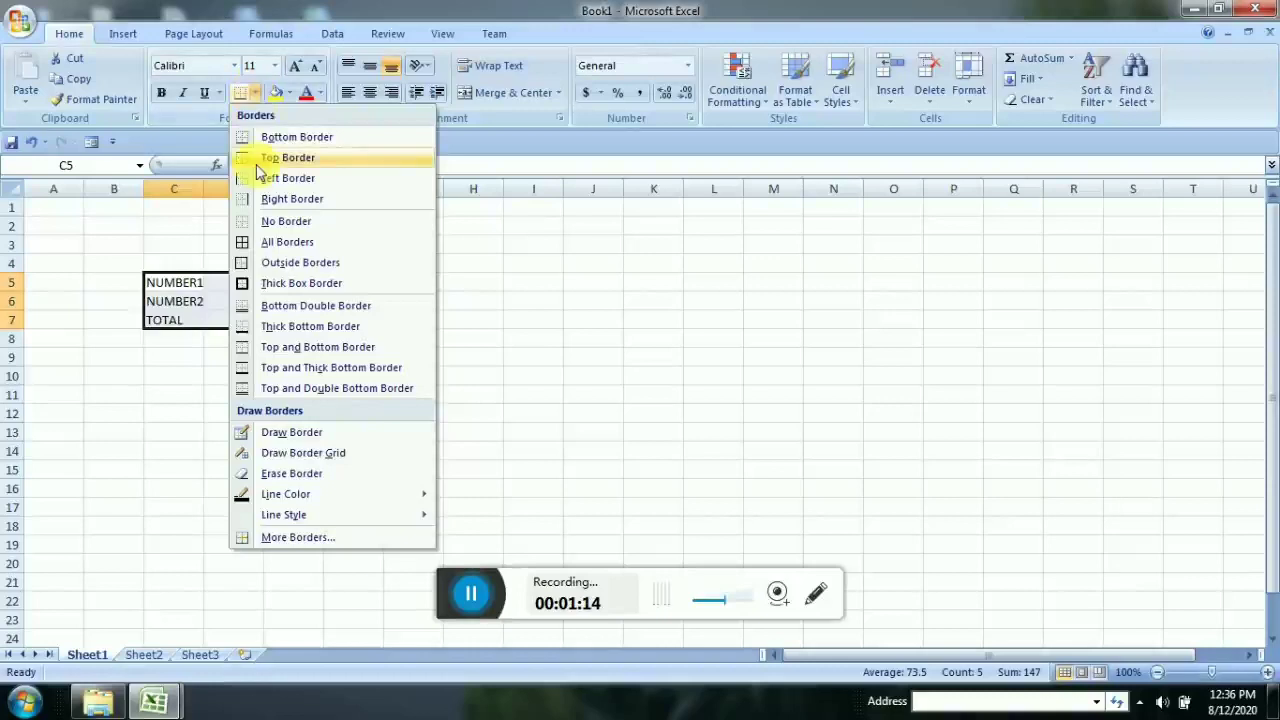
pyautogui.click(270, 245)
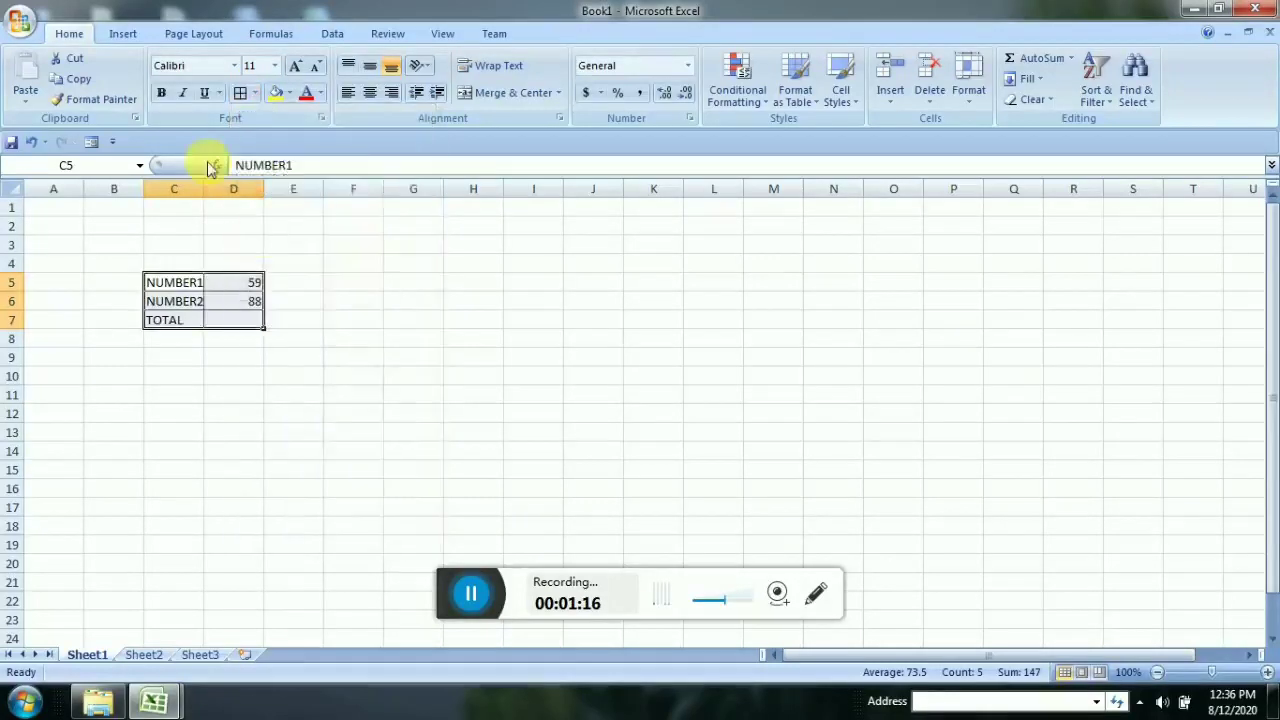
# Make the text in cells C5:D7 bold and set its font size to 18.
pyautogui.click(163, 93)
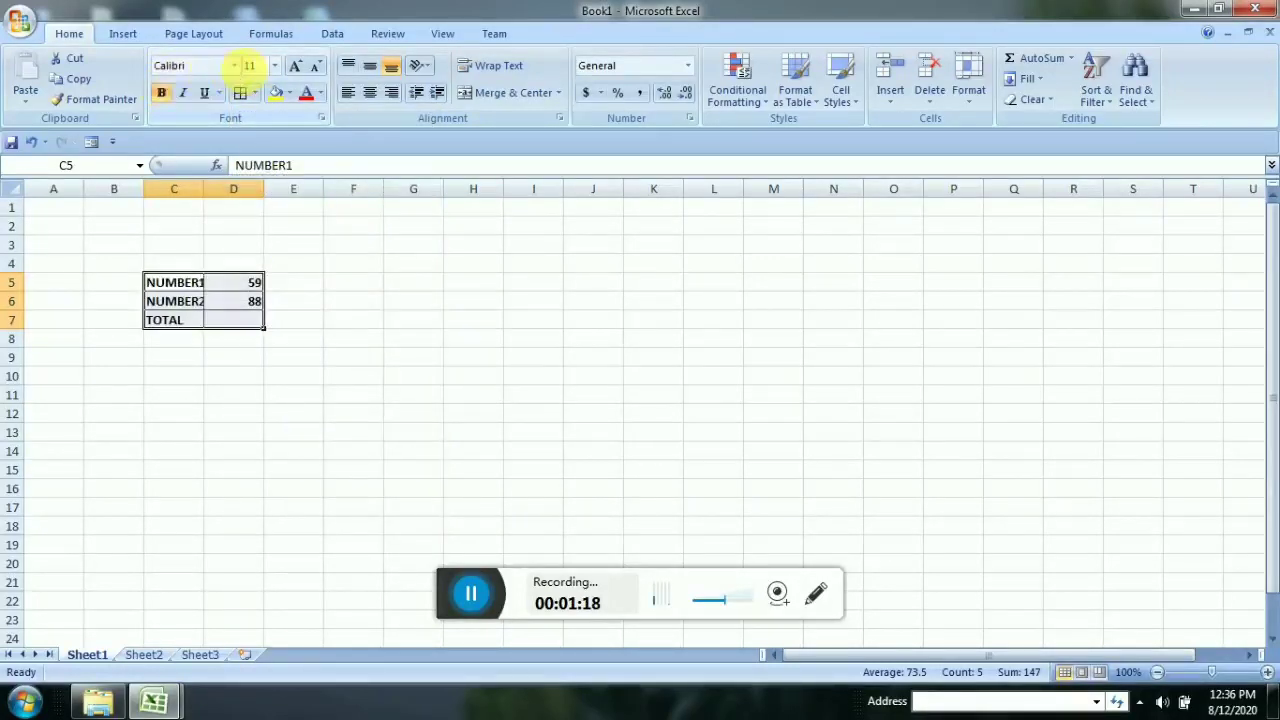
pyautogui.click(275, 65)
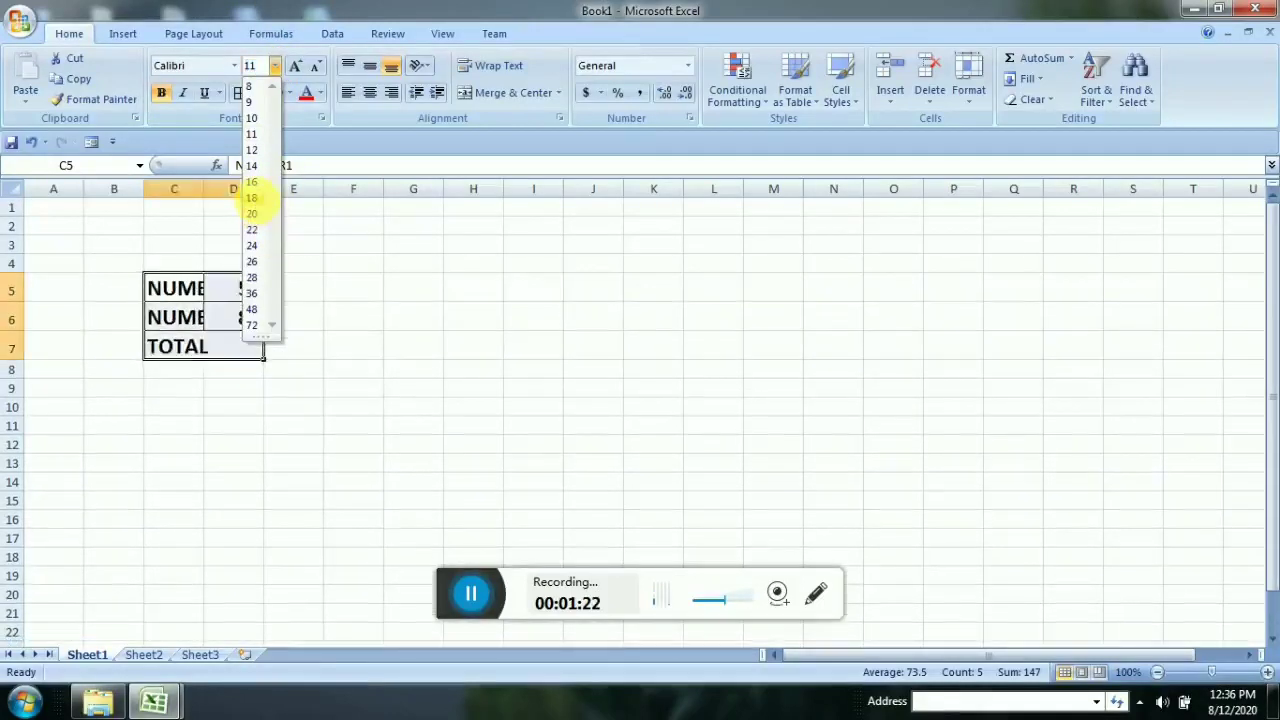
pyautogui.click(253, 199)
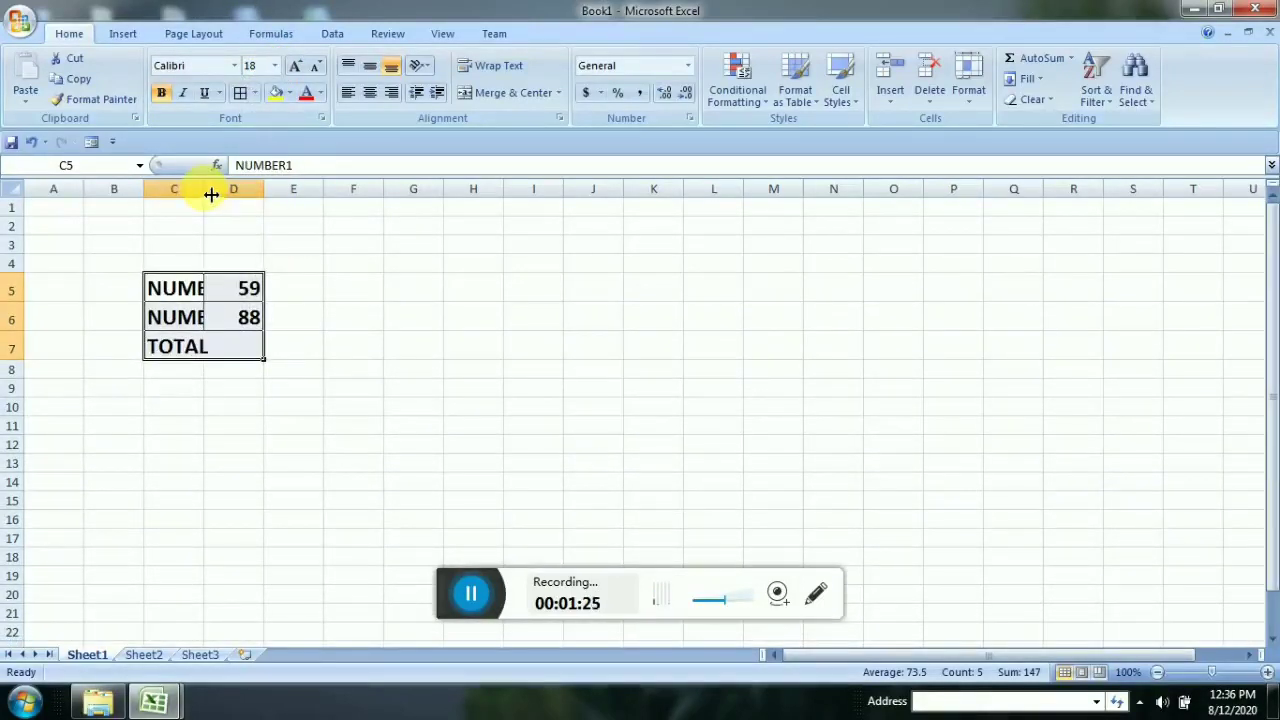
# Widen column C until the NUMBER1 and NUMBER2 labels fit, and make column D moderately wider.
pyautogui.moveTo(211, 194); pyautogui.dragTo(335, 192)
pyautogui.moveTo(241, 198); pyautogui.dragTo(262, 197)
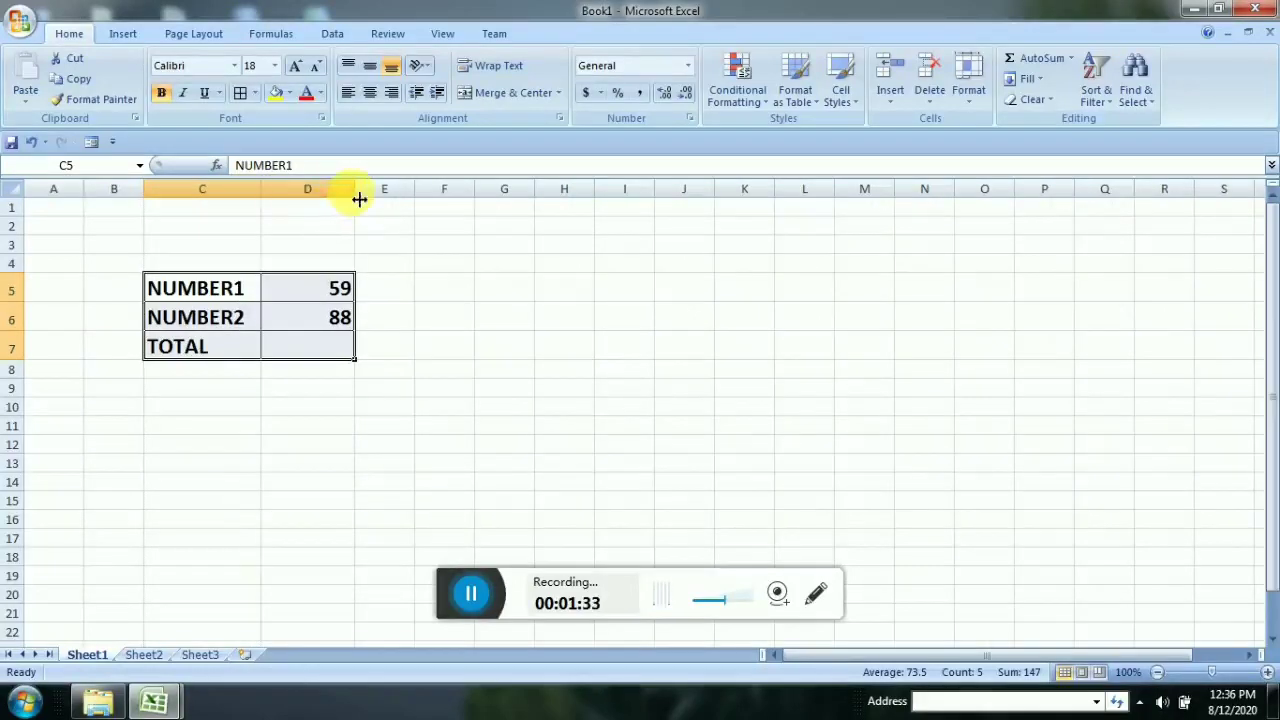
pyautogui.moveTo(359, 199)
pyautogui.mouseDown()
pyautogui.moveTo(309, 191)
pyautogui.moveTo(343, 189)
pyautogui.mouseUp()
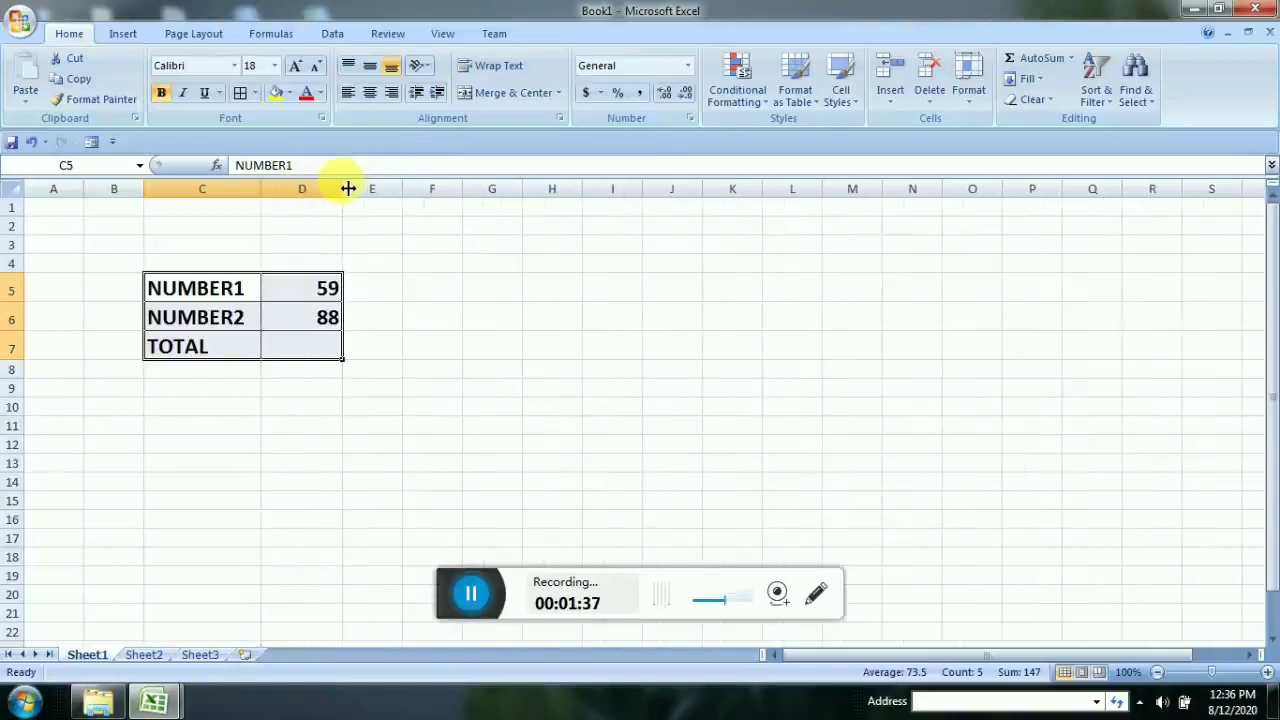
# Calculate the total in cell D7 with the formula =D5+D6.
pyautogui.click(296, 356)
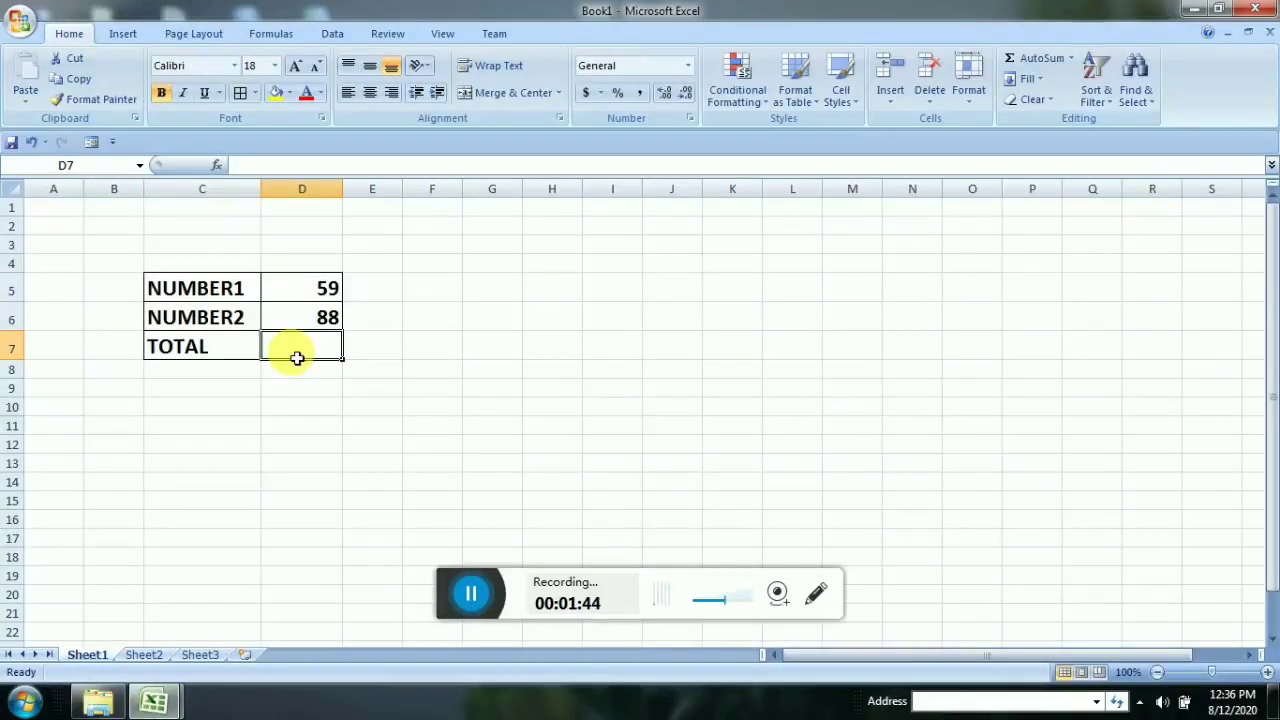
pyautogui.write('=')
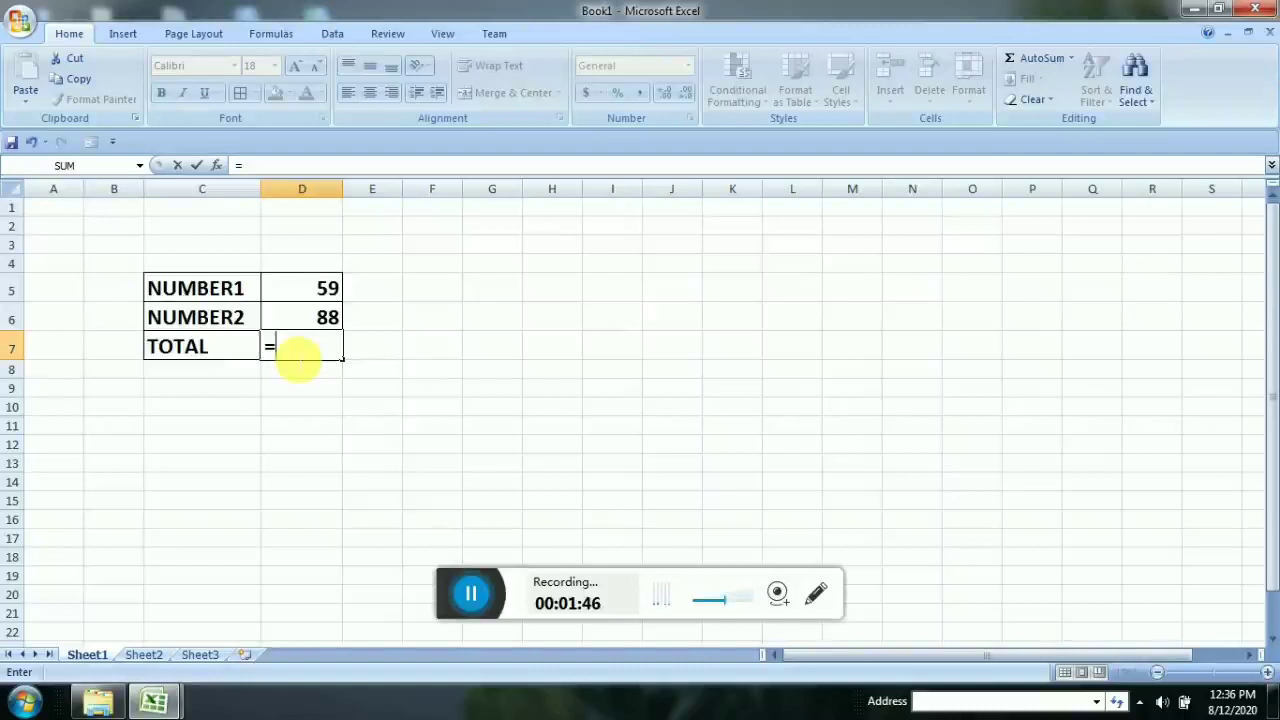
pyautogui.click(313, 294)
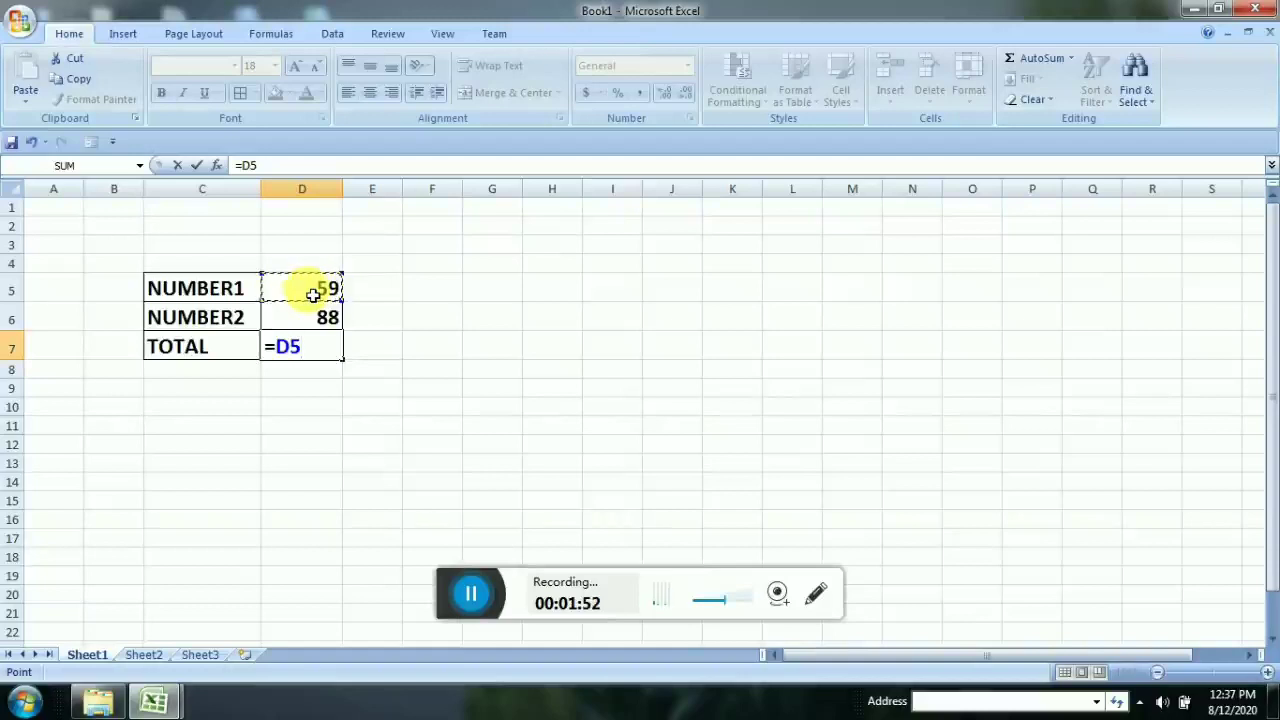
pyautogui.write('+')
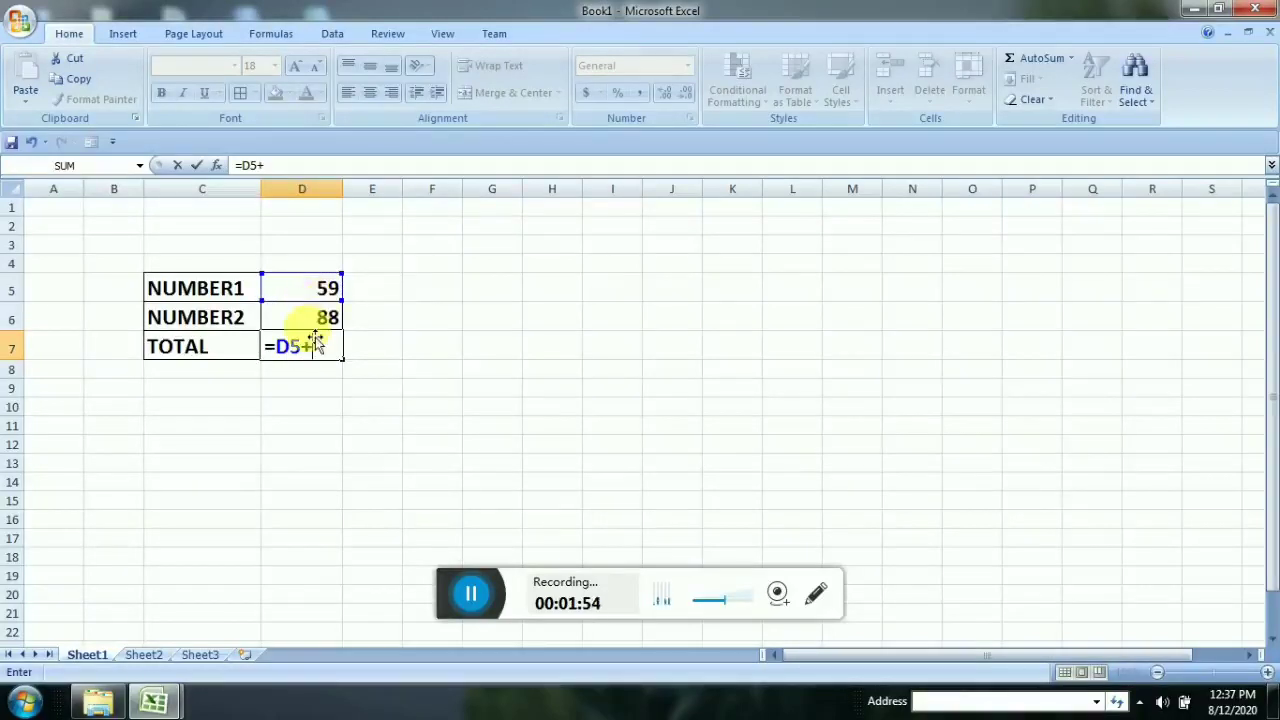
pyautogui.click(315, 320)
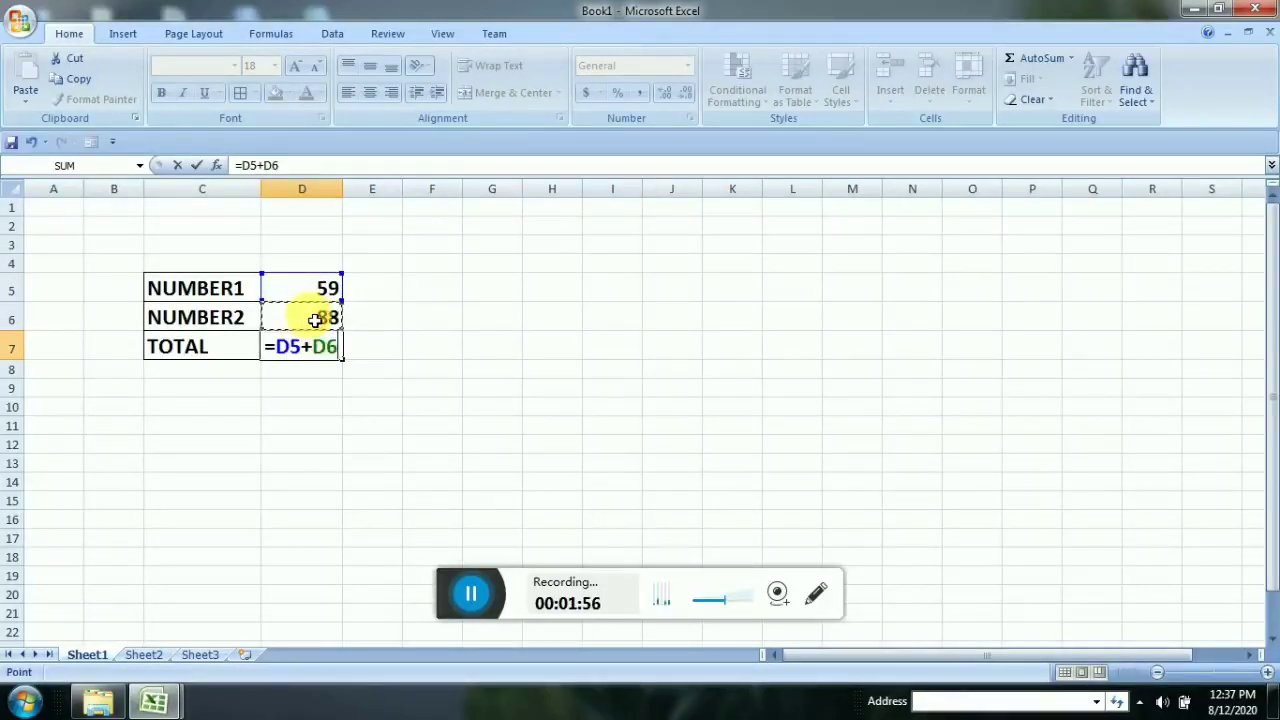
pyautogui.press('Return')
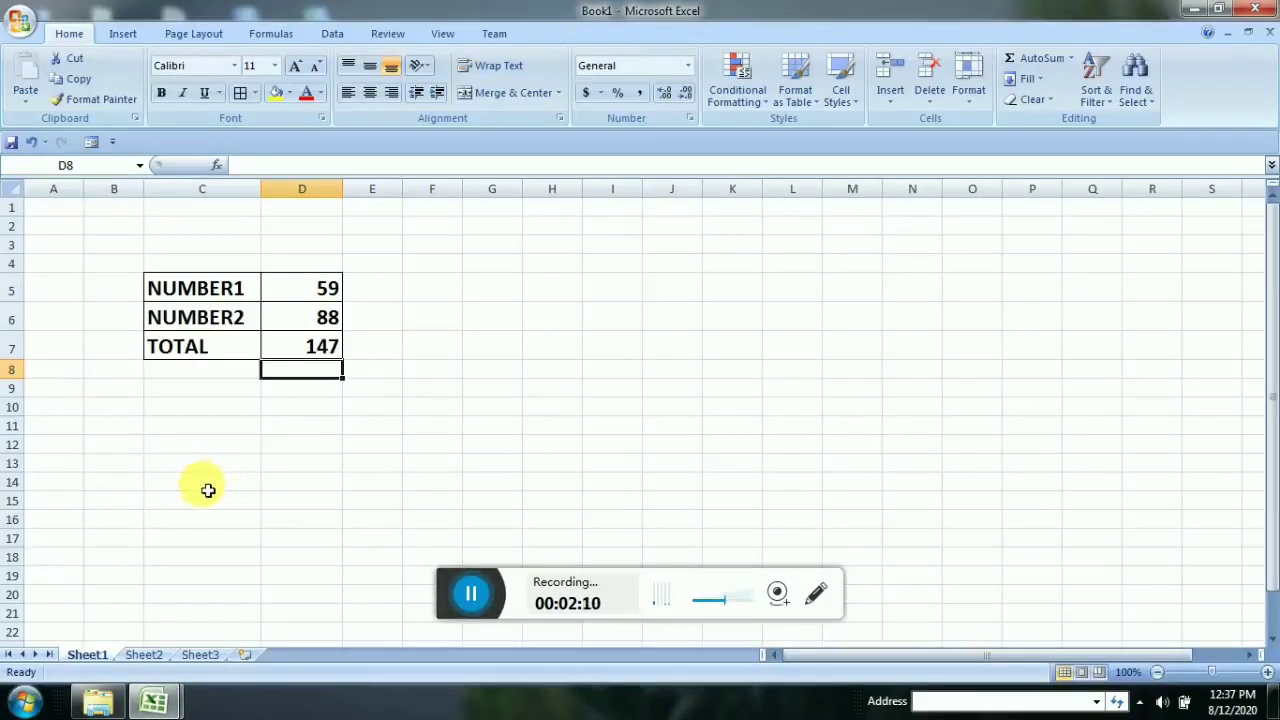
# Enter the labels LENGTH, BREADTH and PERIMETER in cells C14, C15 and C16.
pyautogui.click(208, 489)
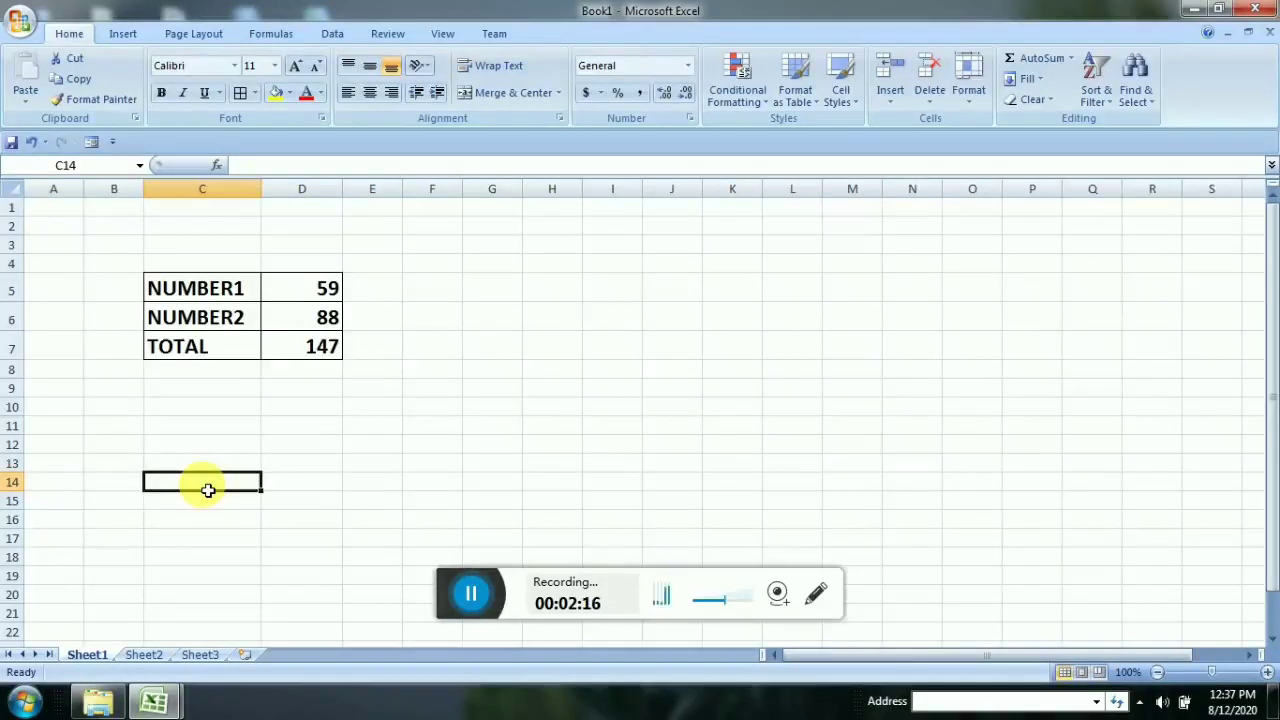
pyautogui.write('I')
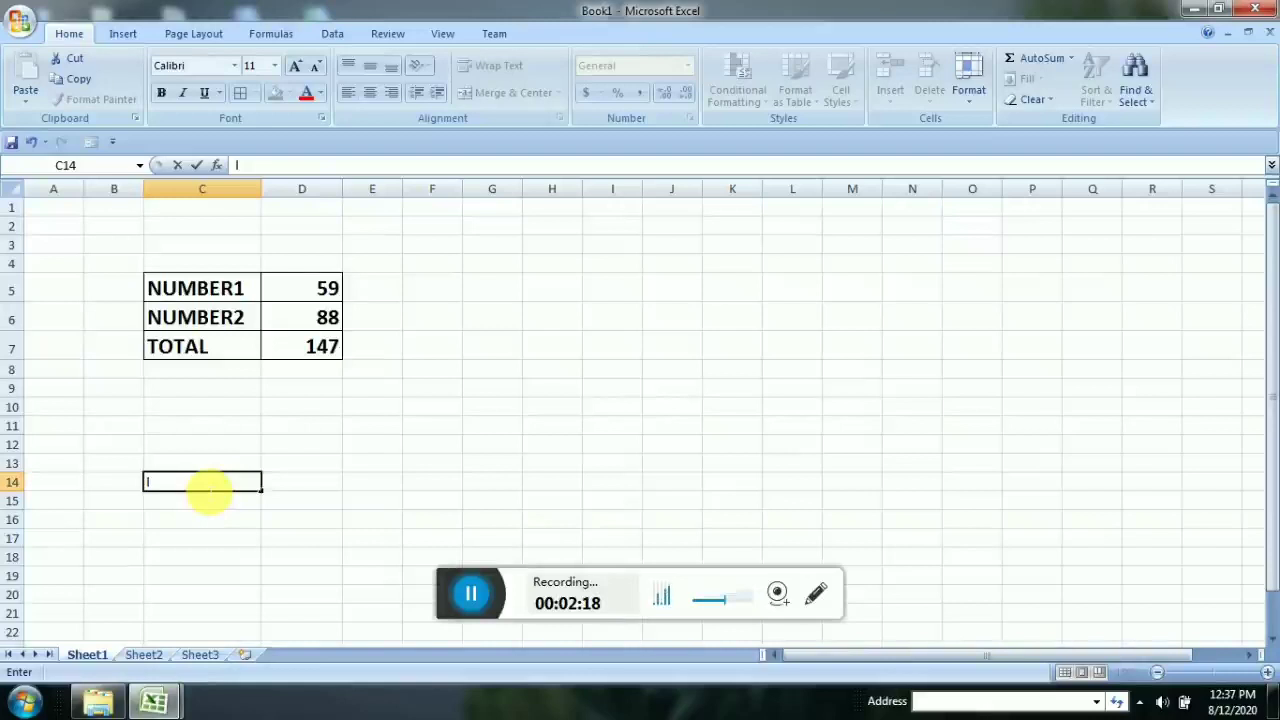
pyautogui.write('LENGTH')
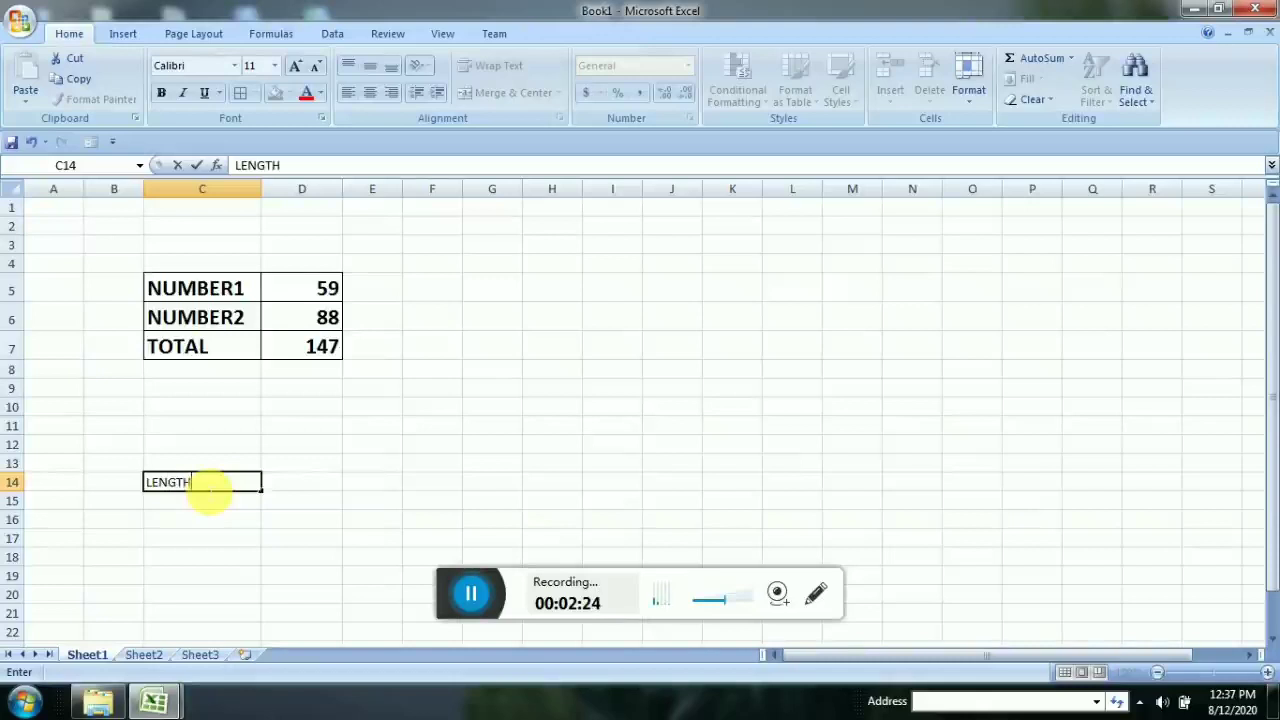
pyautogui.press('Return')
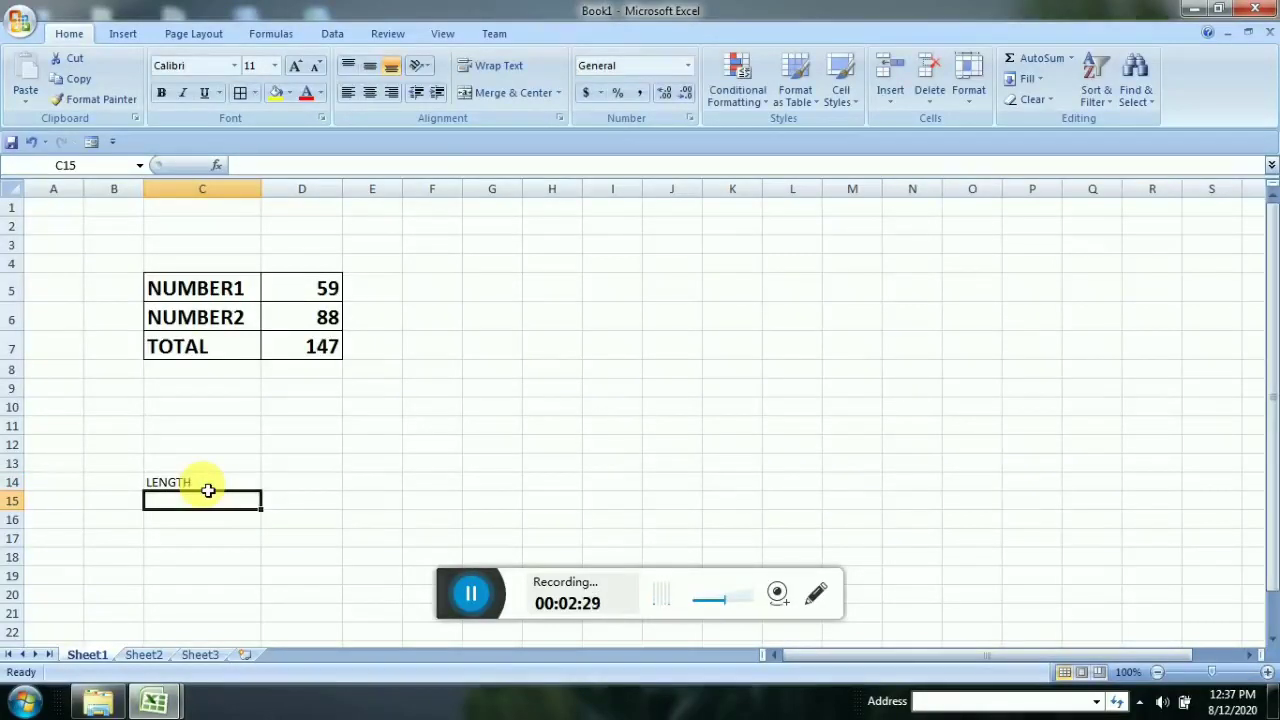
pyautogui.write('BE')
pyautogui.press('BackSpace')
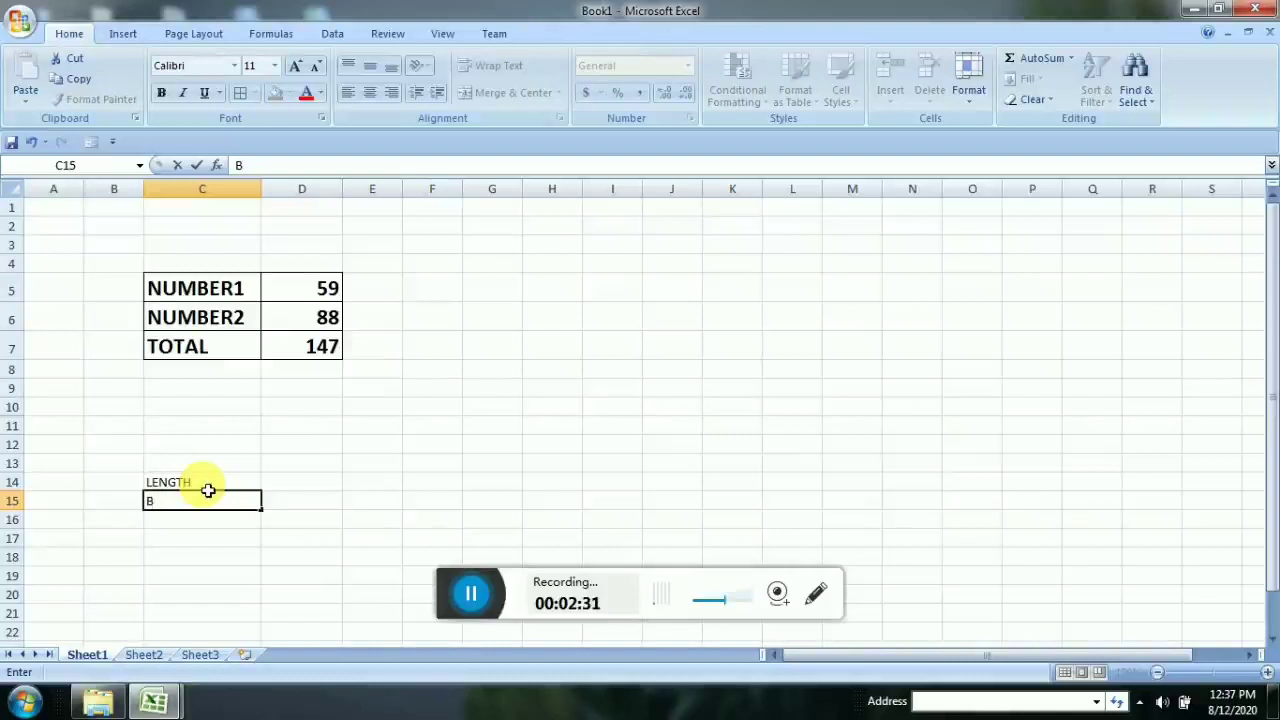
pyautogui.write('READTH')
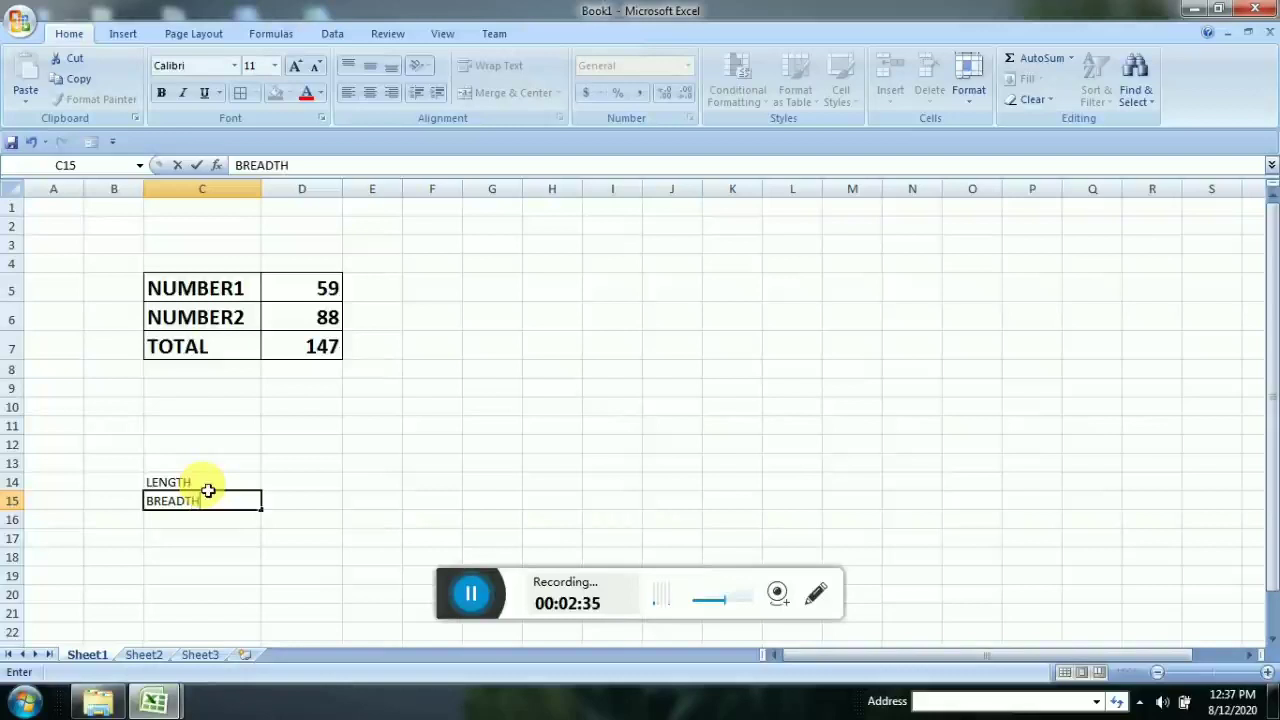
pyautogui.press('Return')
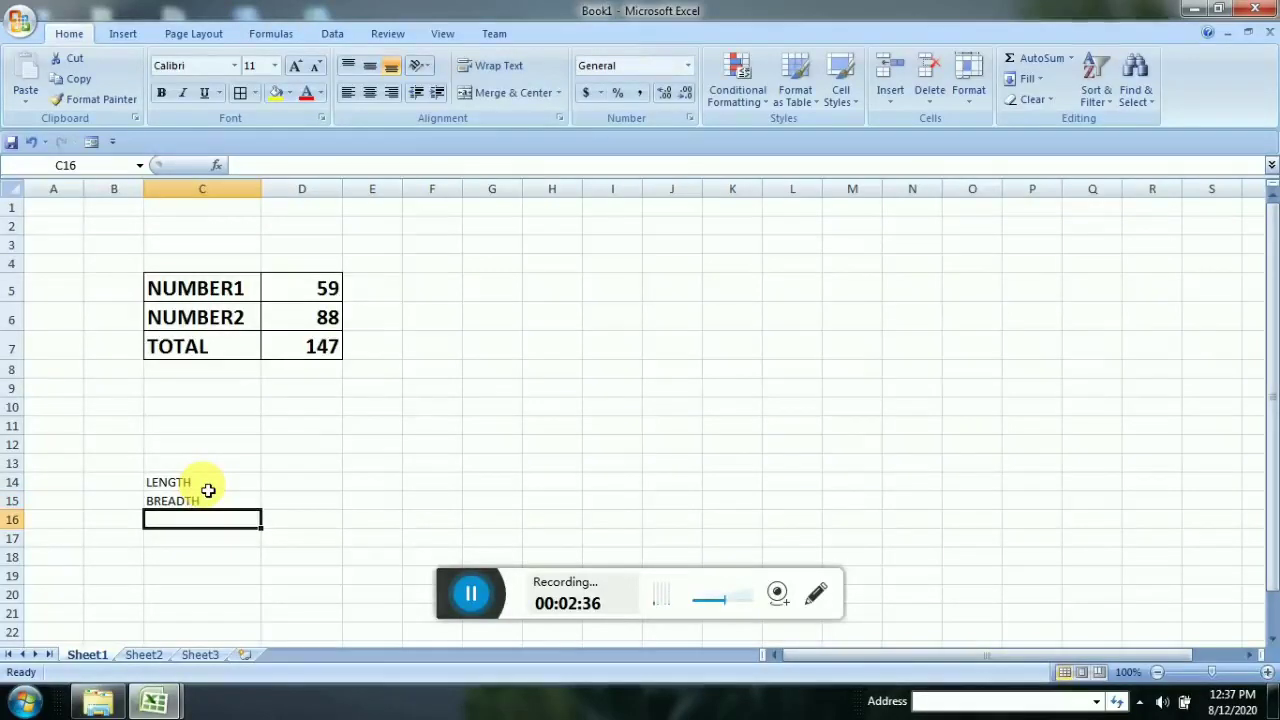
pyautogui.write('PERIM')
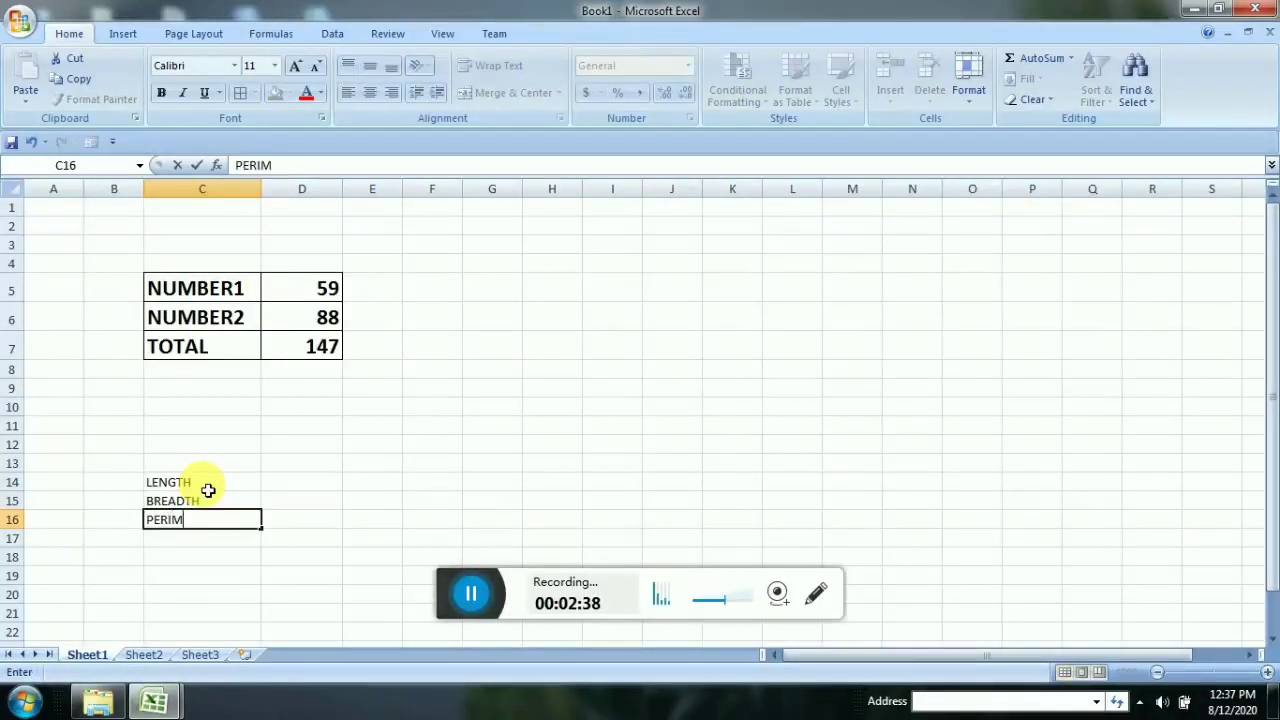
pyautogui.write('EY')
pyautogui.write('TER')
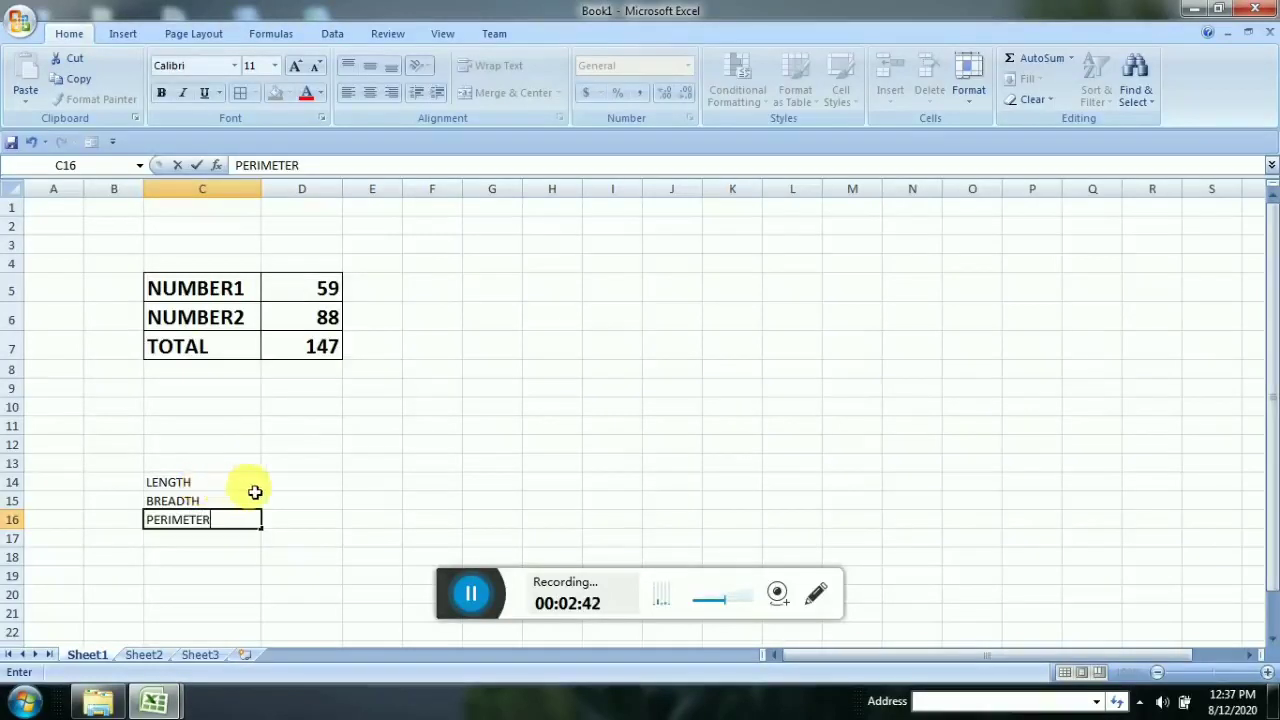
# Enter 55 as the length in cell D14 and 24 as the breadth in cell D15.
pyautogui.click(288, 488)
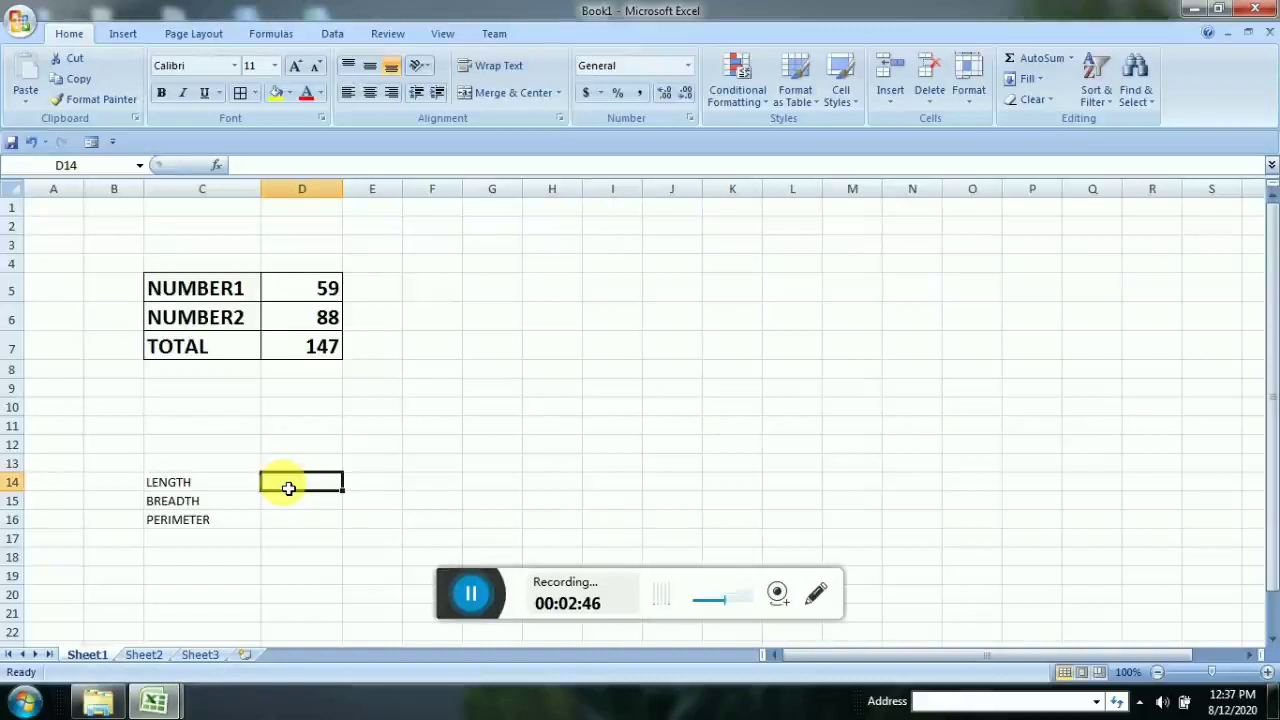
pyautogui.write('55')
pyautogui.press('Return')
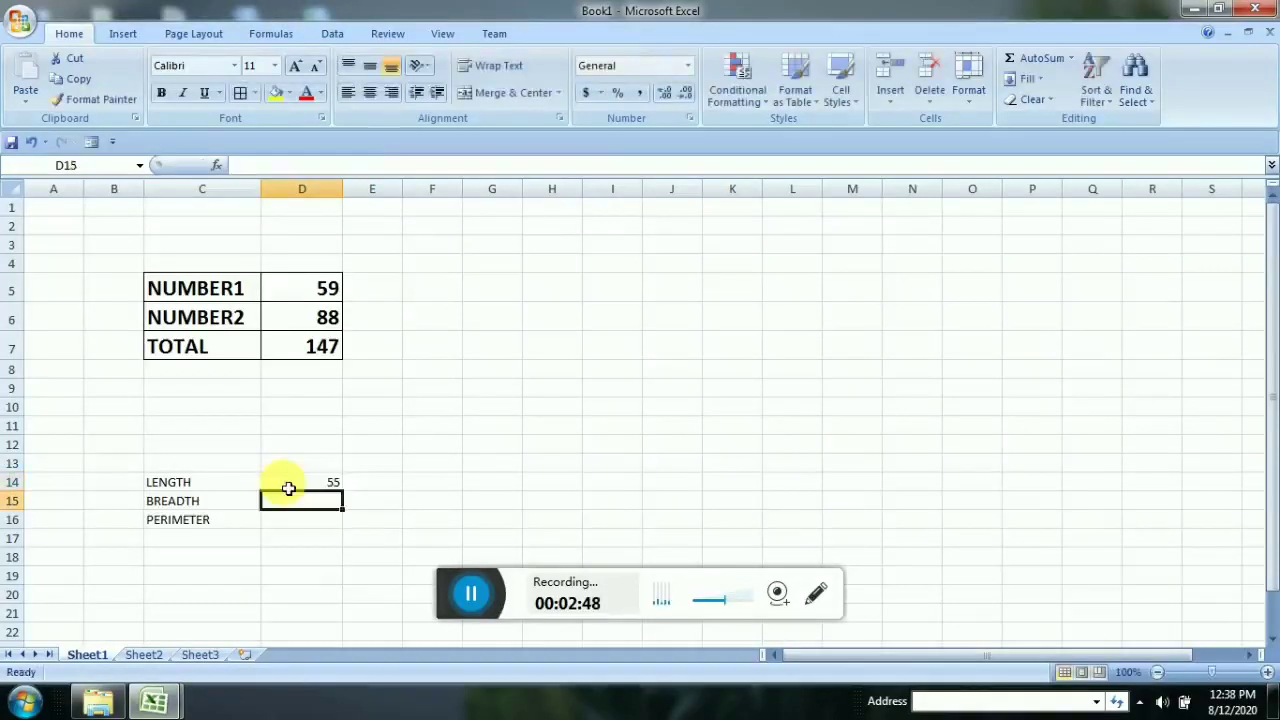
pyautogui.write('24')
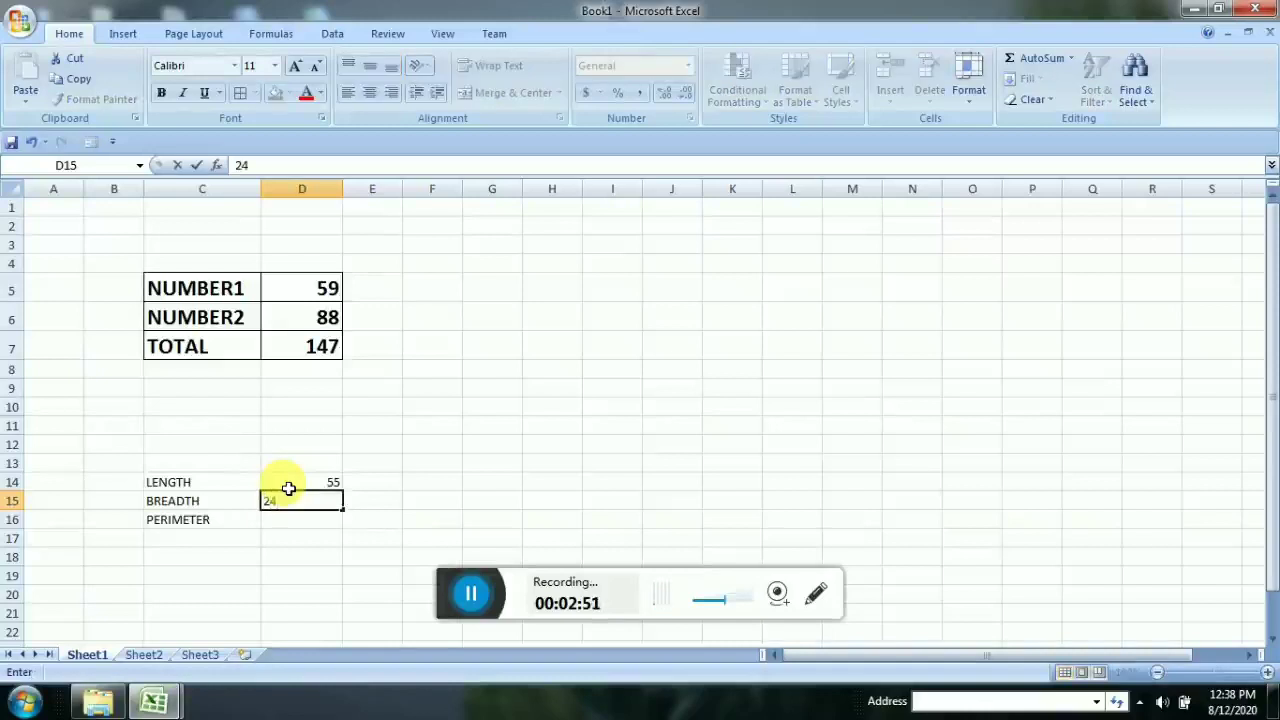
pyautogui.click(410, 502)
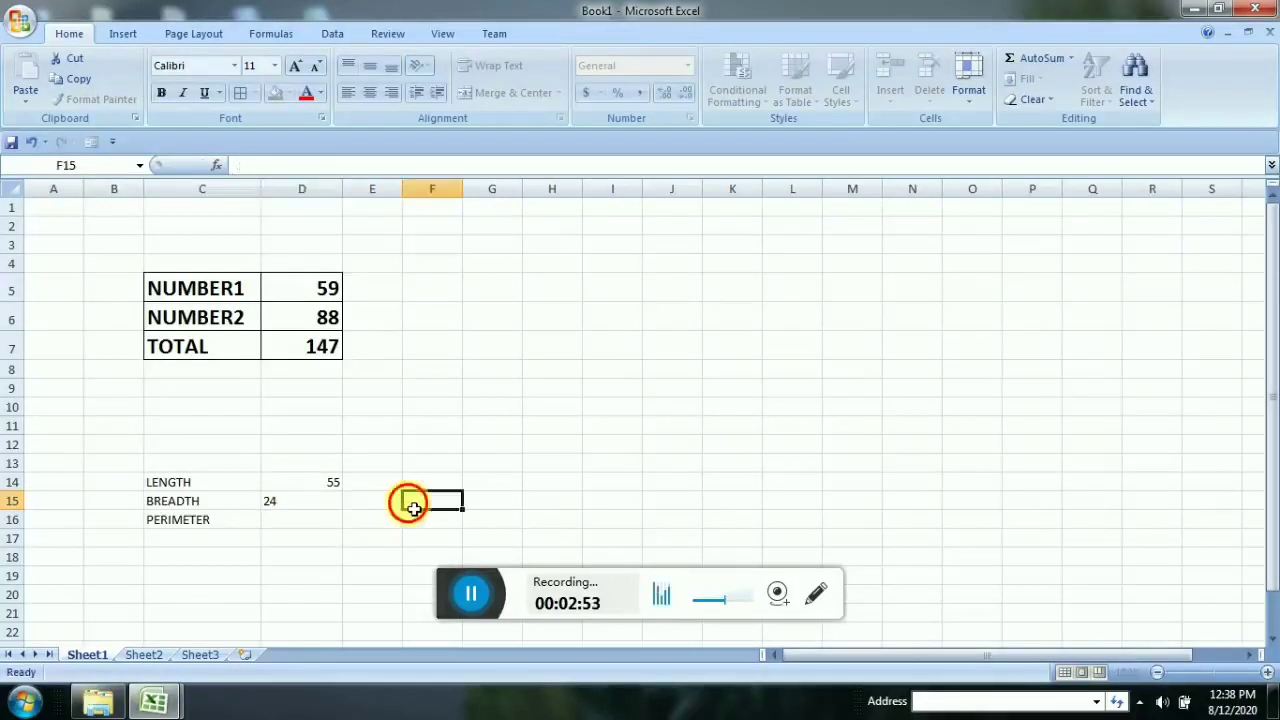
# Apply All Borders to the perimeter table in cells C14:D16.
pyautogui.moveTo(184, 483); pyautogui.dragTo(304, 529)
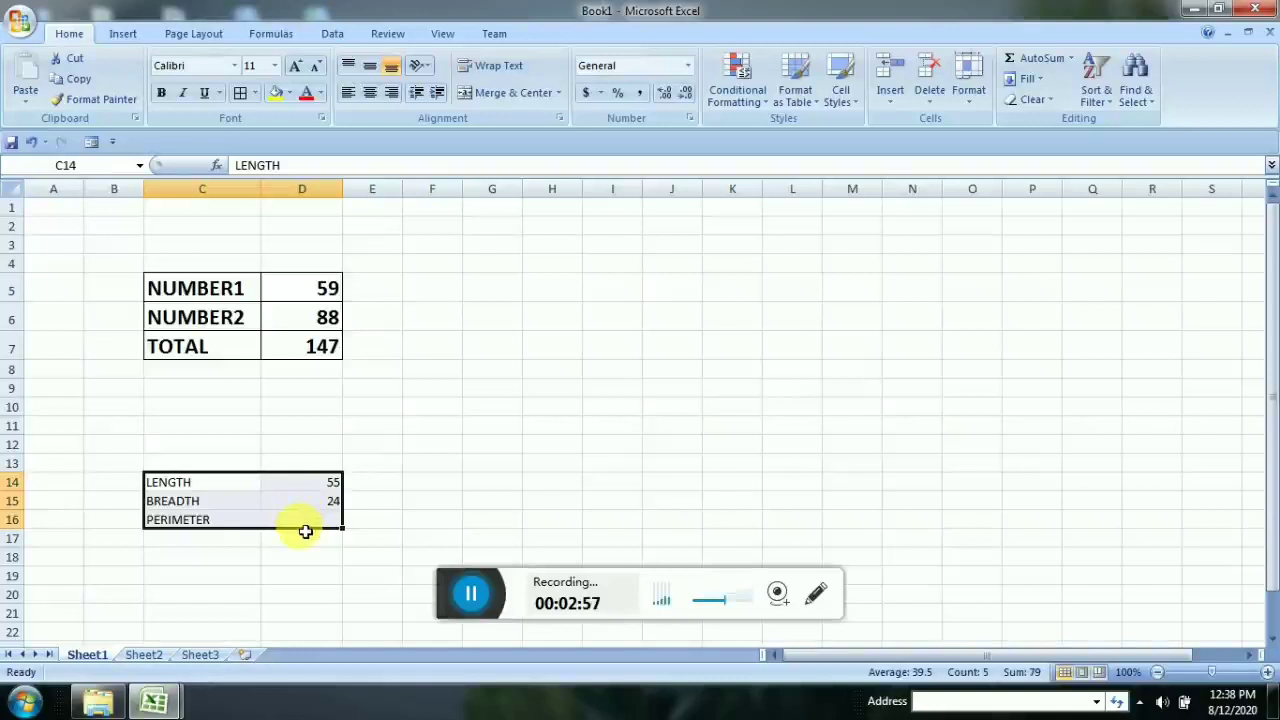
pyautogui.click(255, 94)
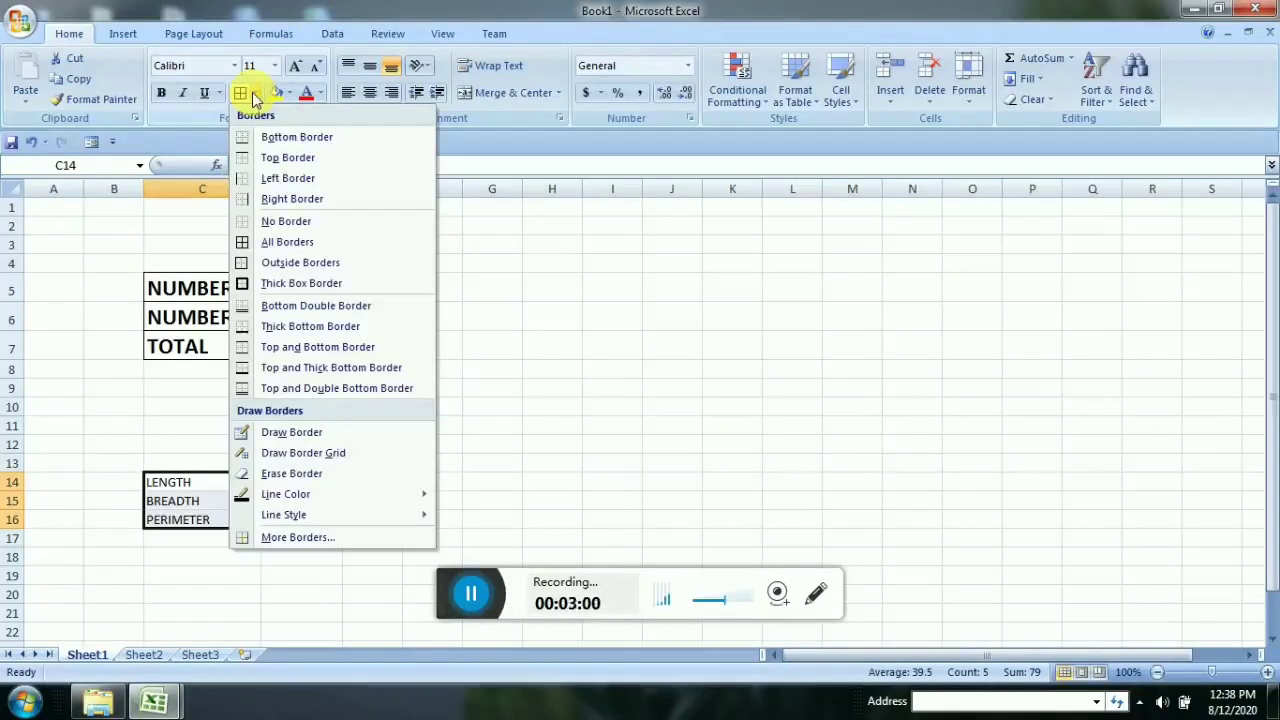
pyautogui.click(276, 244)
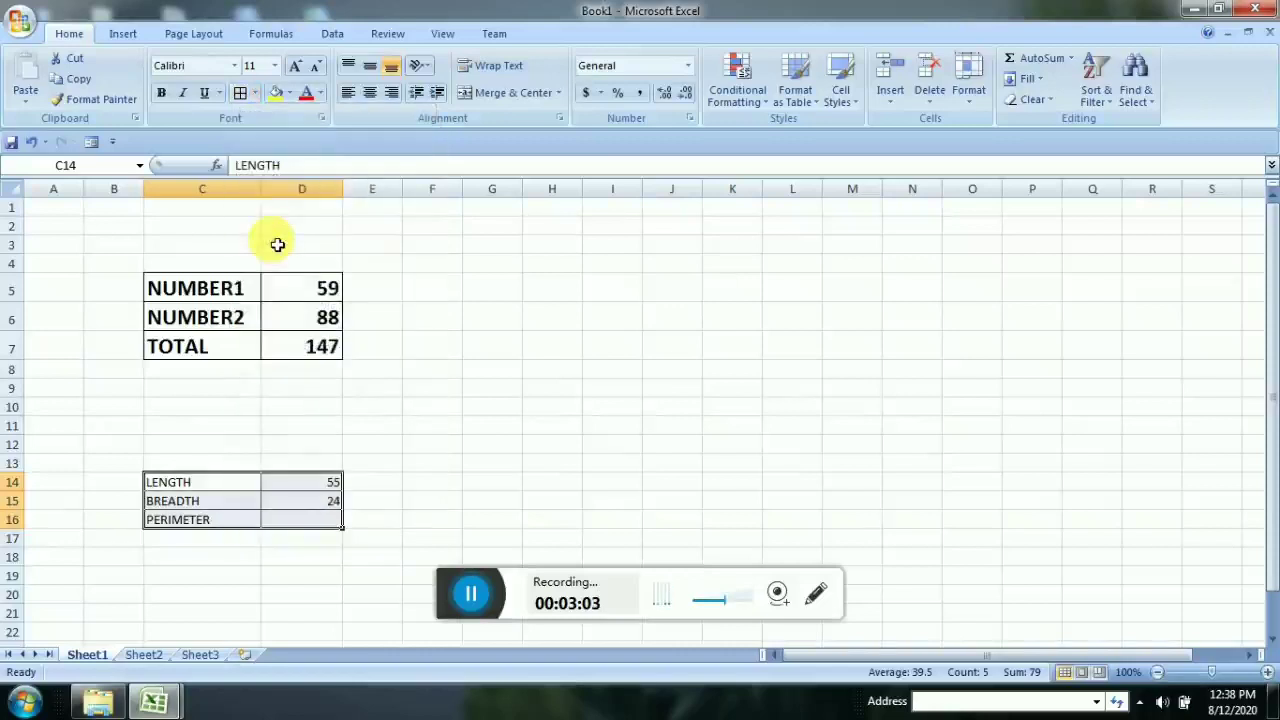
# Make the text in cells C14:D16 bold at font size 18, and widen column D to nearly twice its width.
pyautogui.click(163, 97)
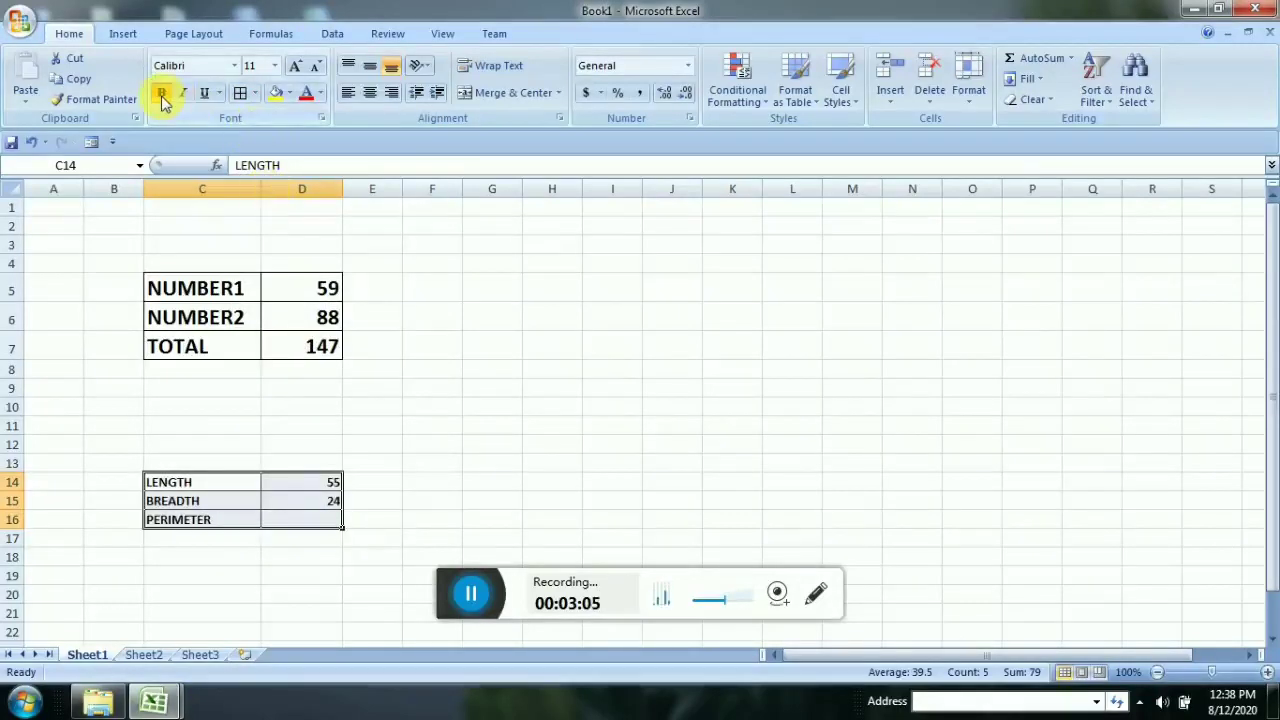
pyautogui.click(274, 66)
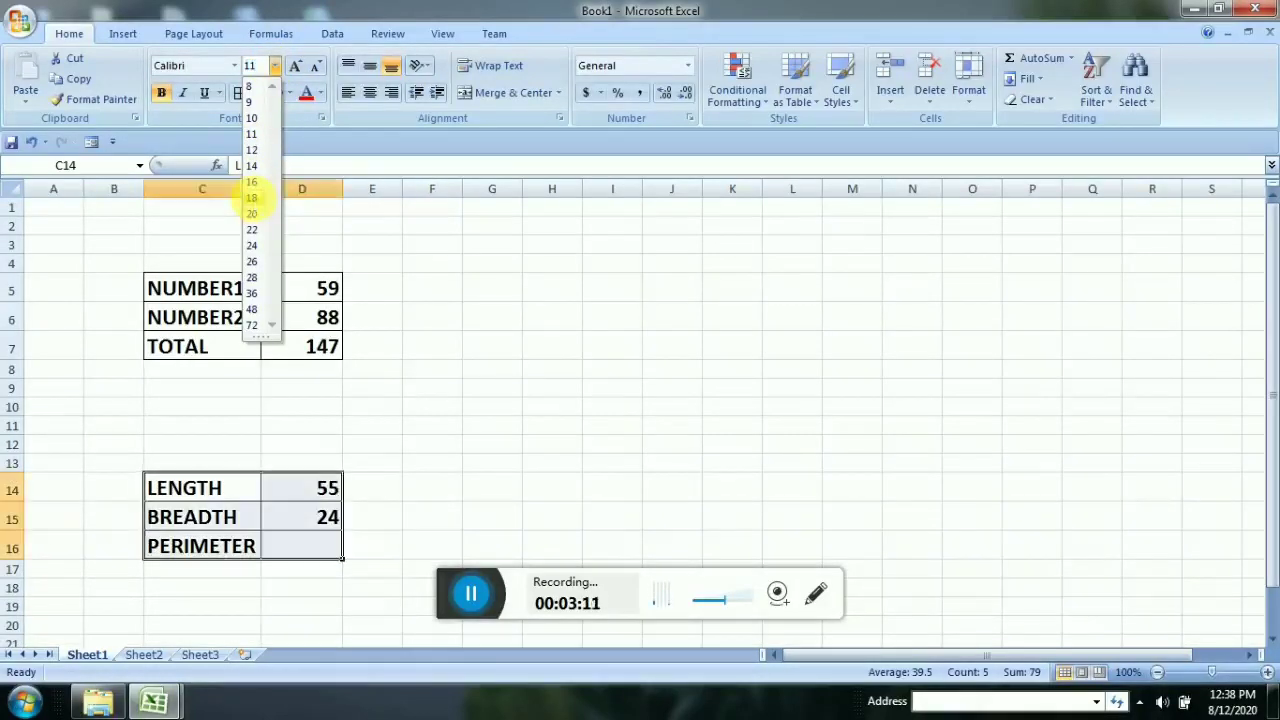
pyautogui.click(253, 200)
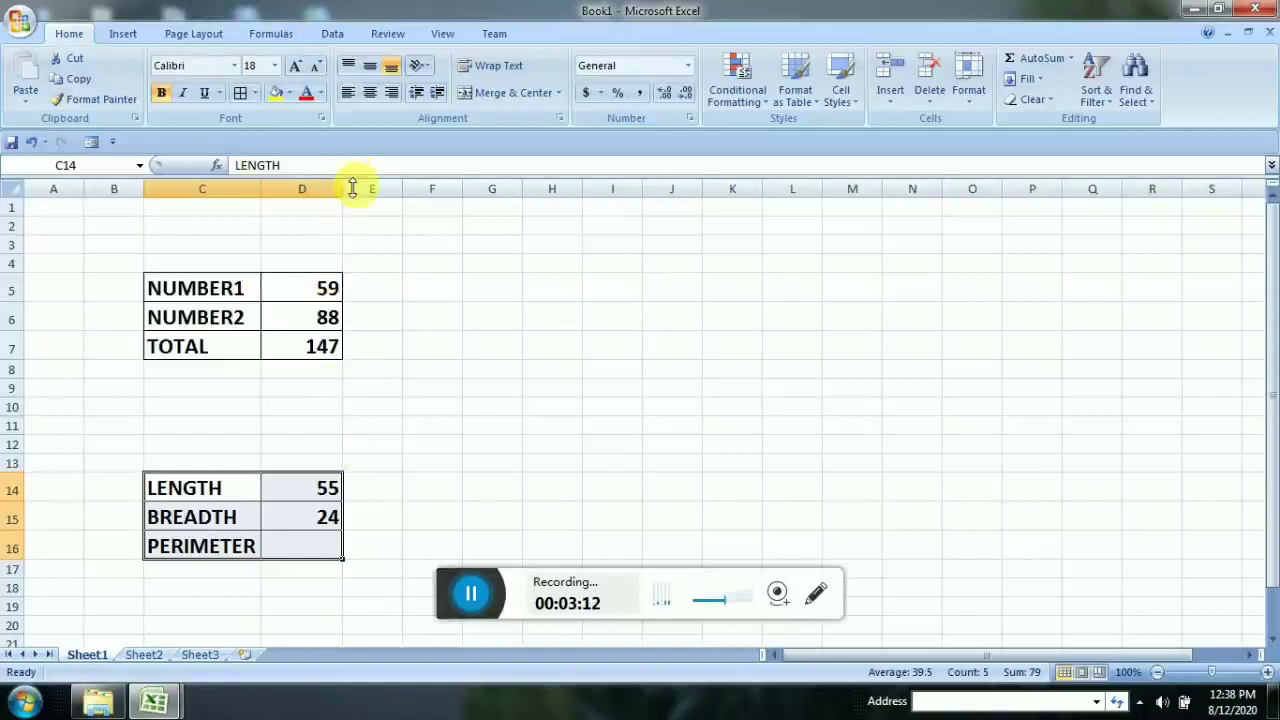
pyautogui.moveTo(346, 190); pyautogui.dragTo(408, 184)
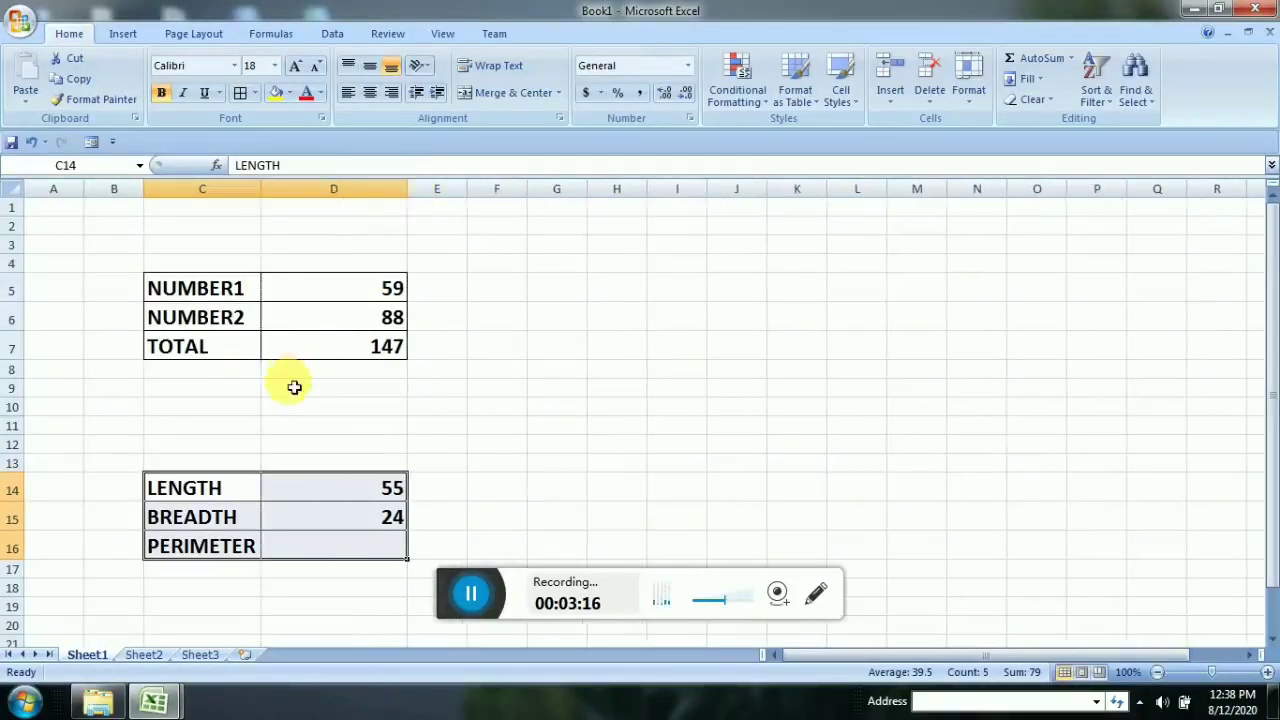
# Calculate the perimeter in cell D16 with the formula =2*(D14+D15).
pyautogui.click(322, 550)
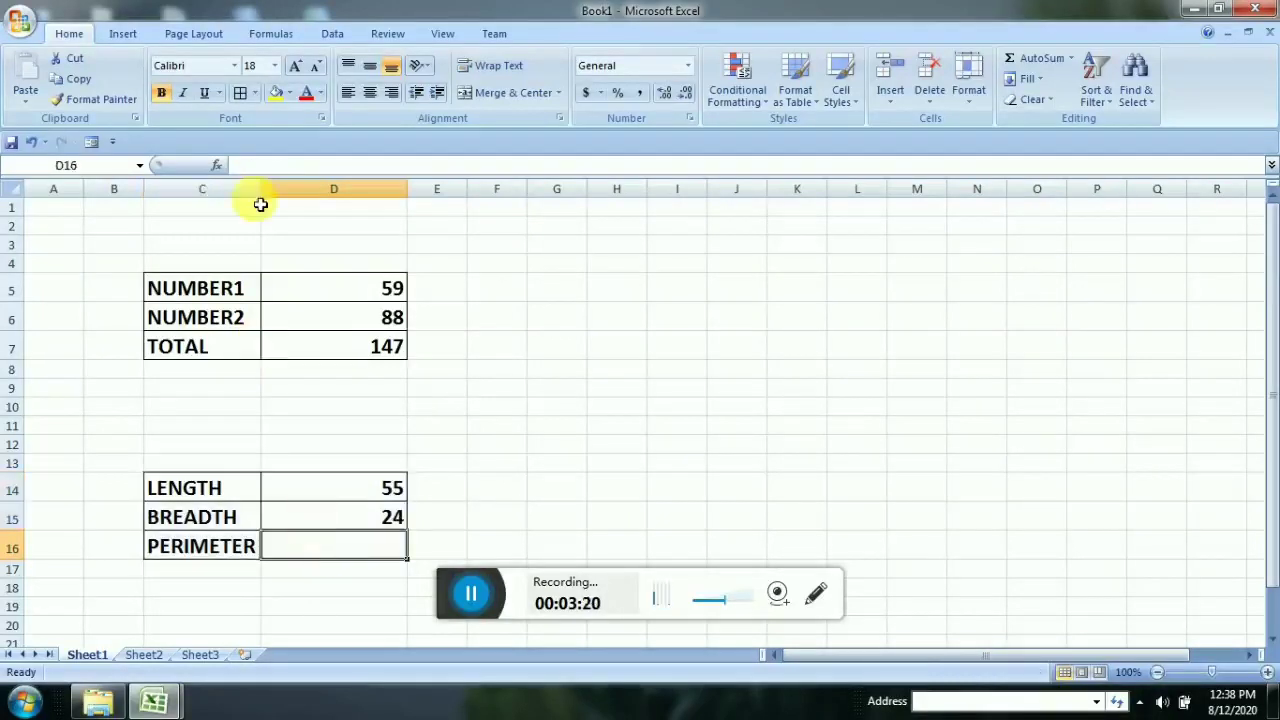
pyautogui.click(257, 170)
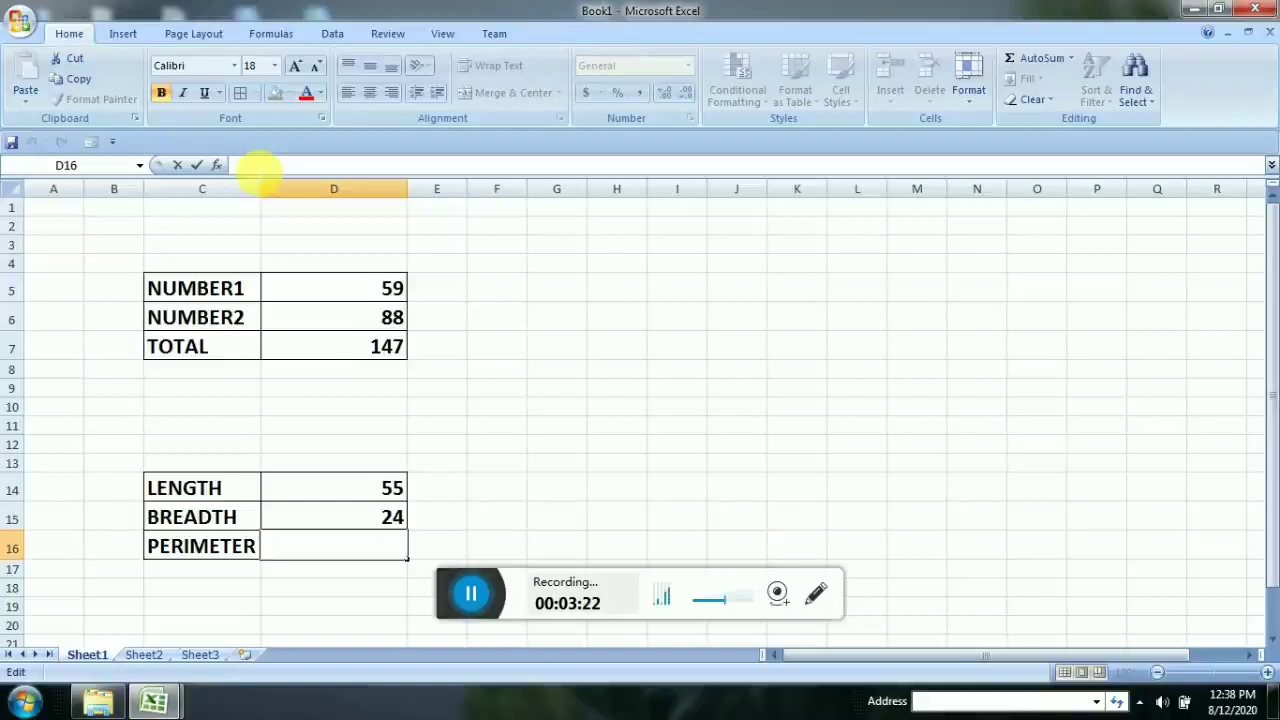
pyautogui.write('=')
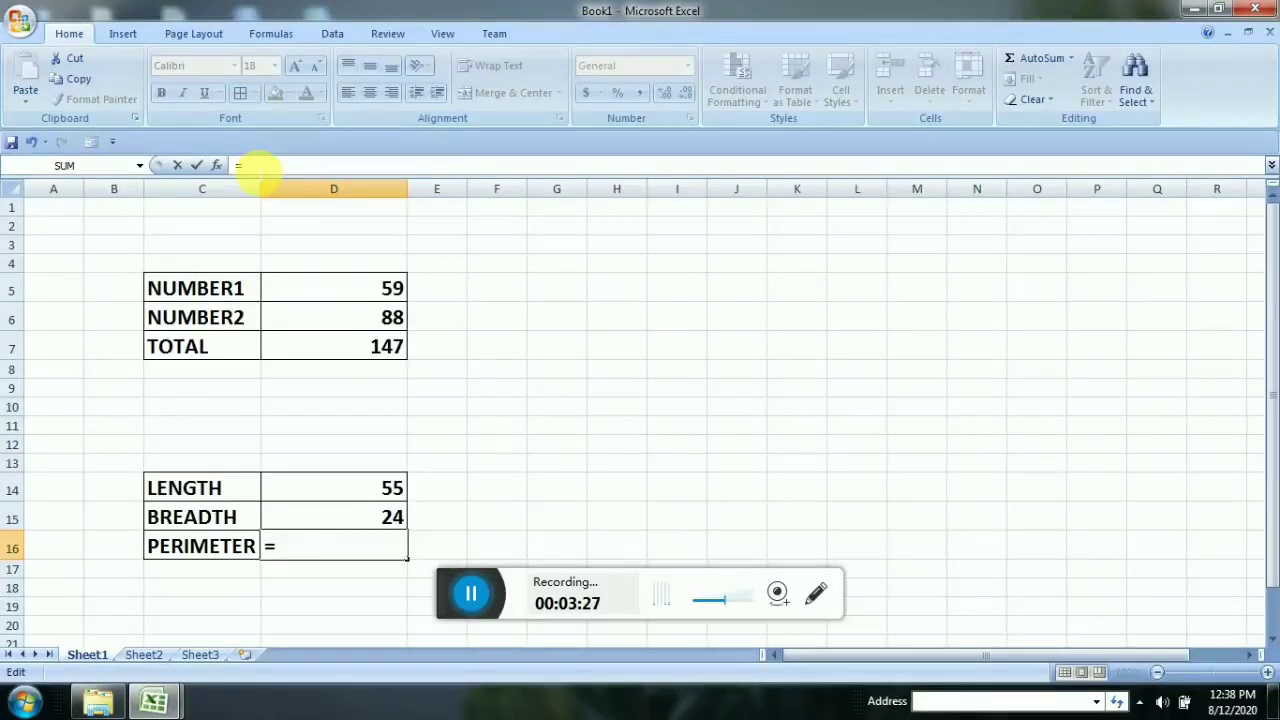
pyautogui.write('2')
pyautogui.write('*(')
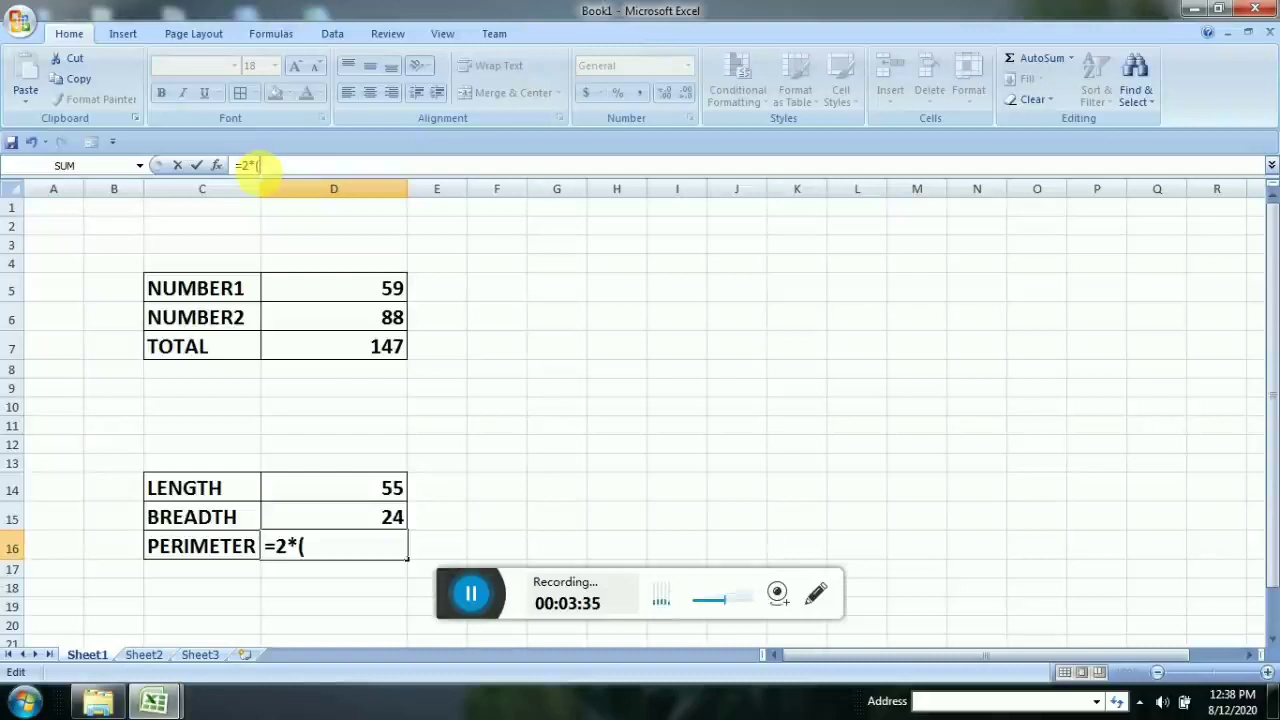
pyautogui.click(350, 492)
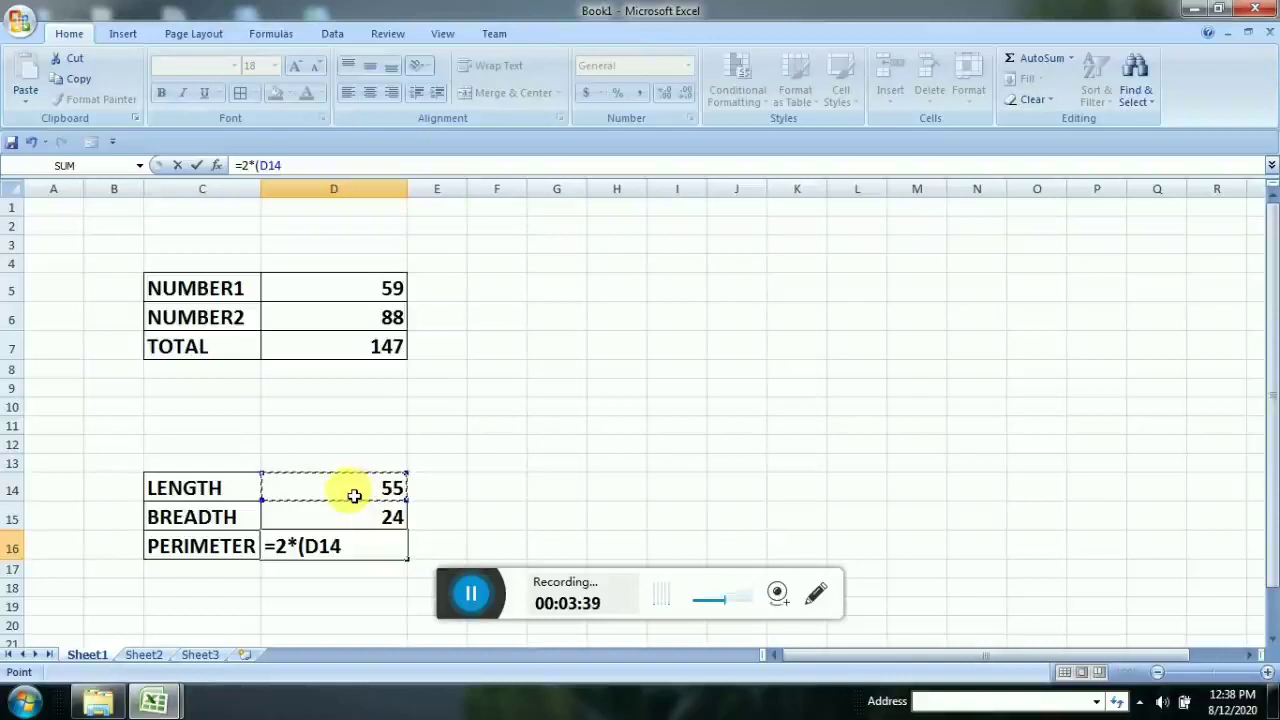
pyautogui.write('+')
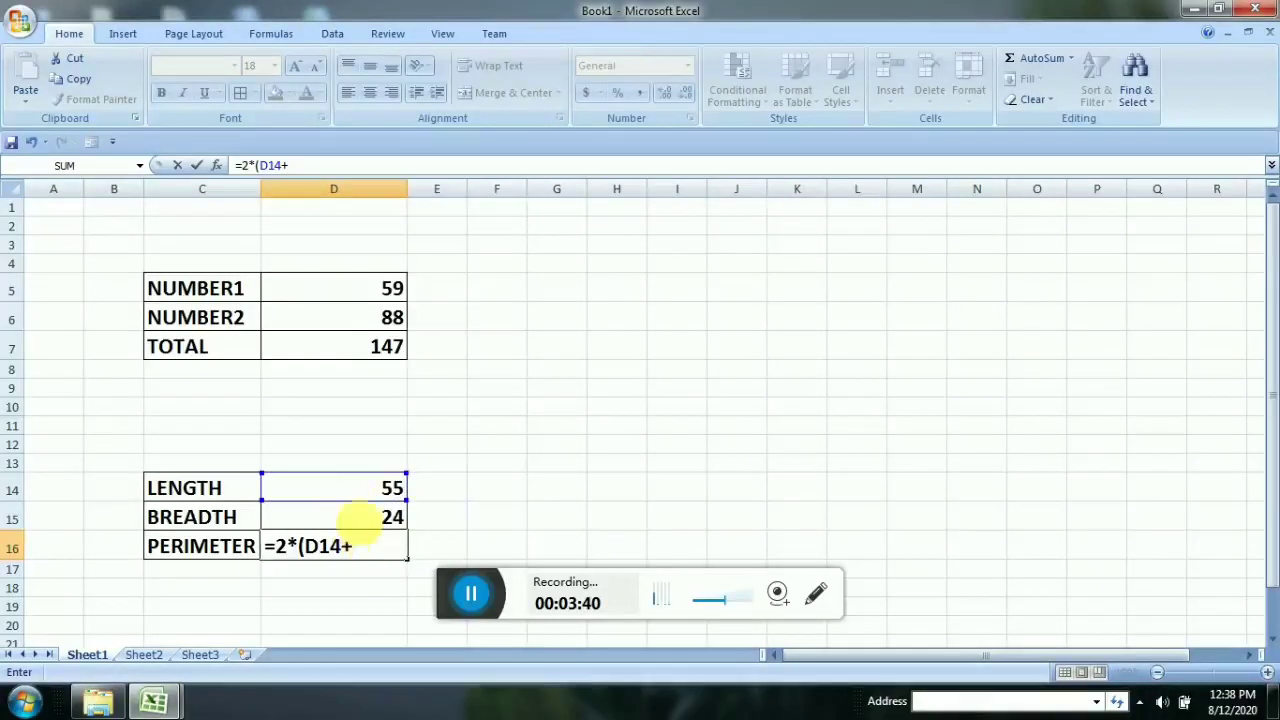
pyautogui.click(366, 515)
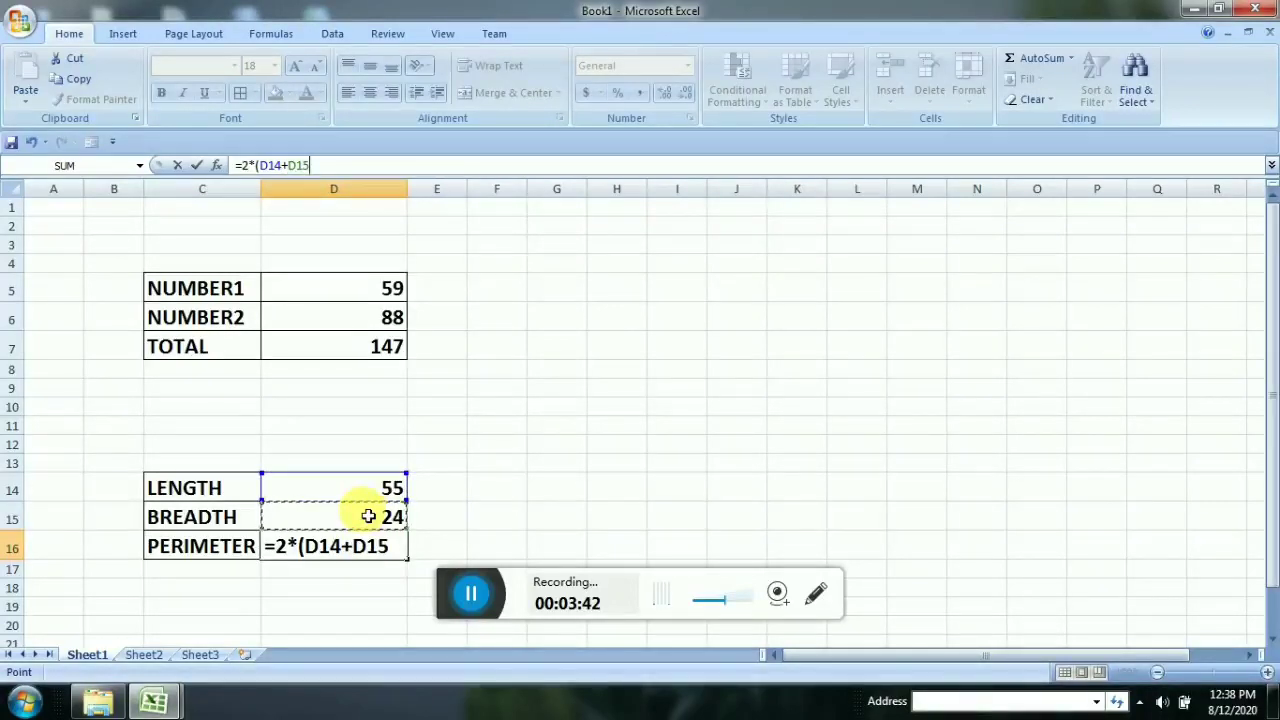
pyautogui.write(')')
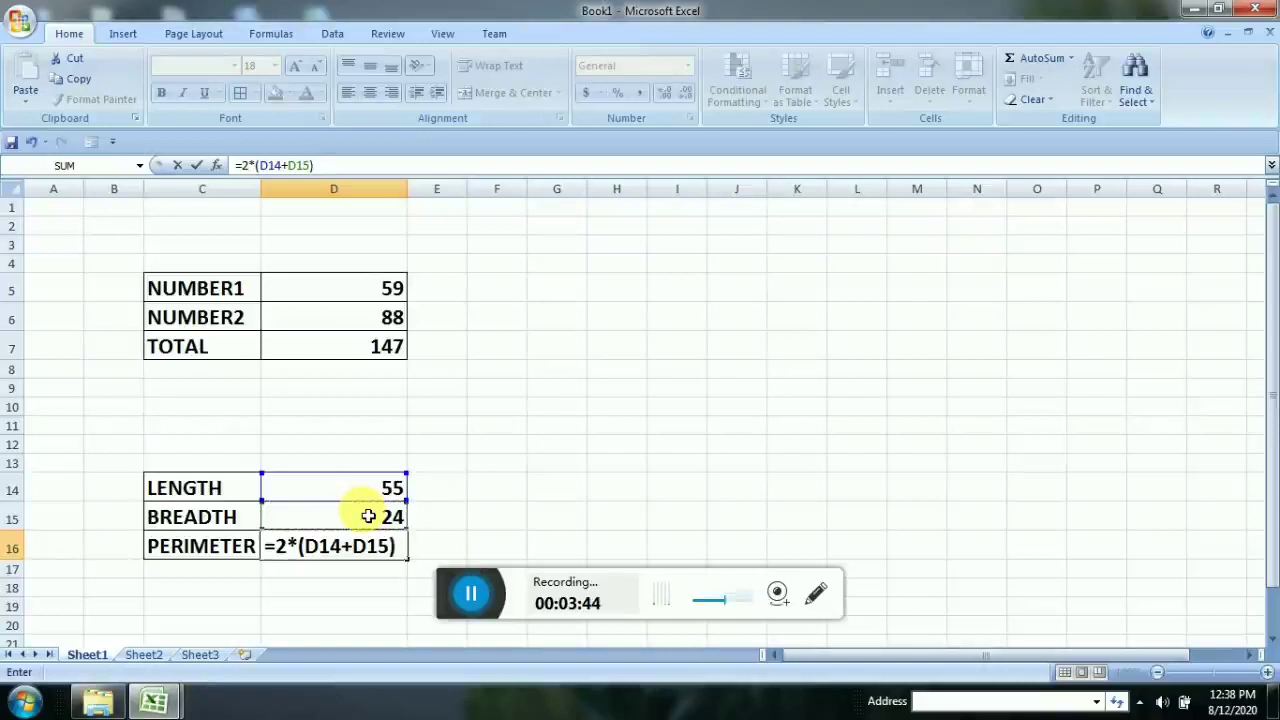
pyautogui.press('Return')
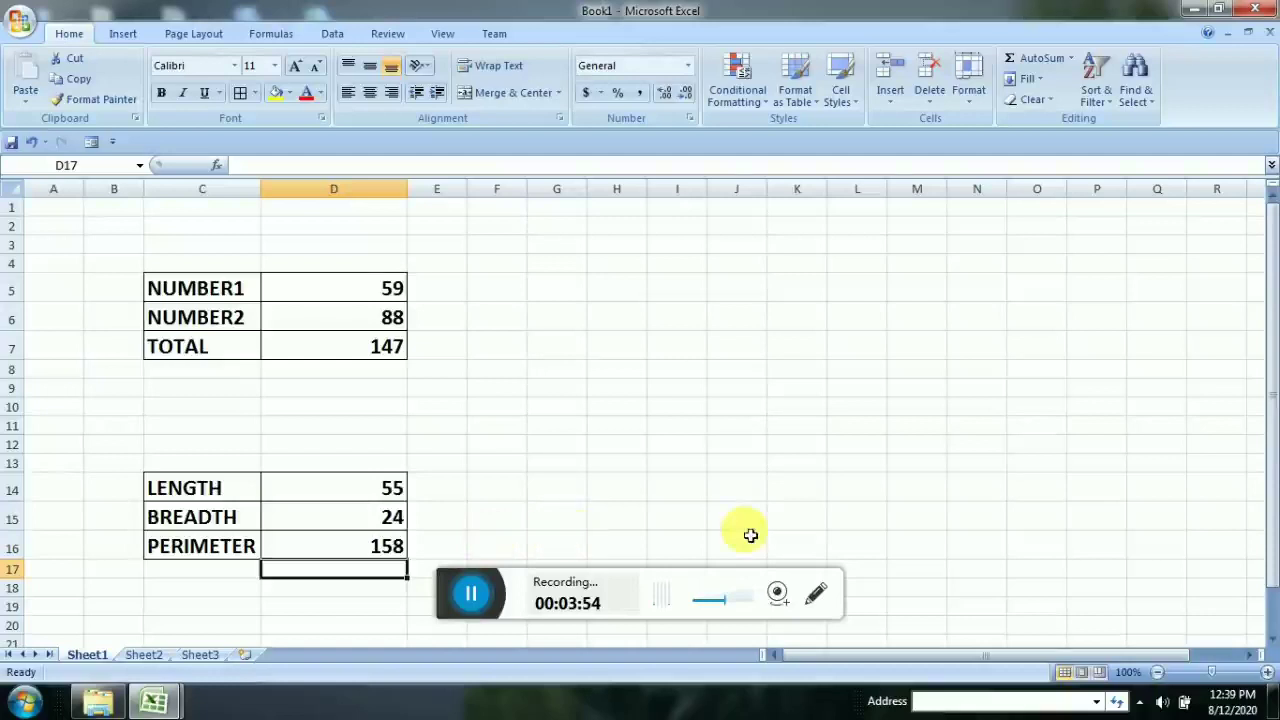
# Enter the words GOOD in cell C25 and MORNING in cell D25, below the perimeter table.
pyautogui.click(1272, 640)
pyautogui.moveTo(1272, 640); pyautogui.dragTo(1272, 640)
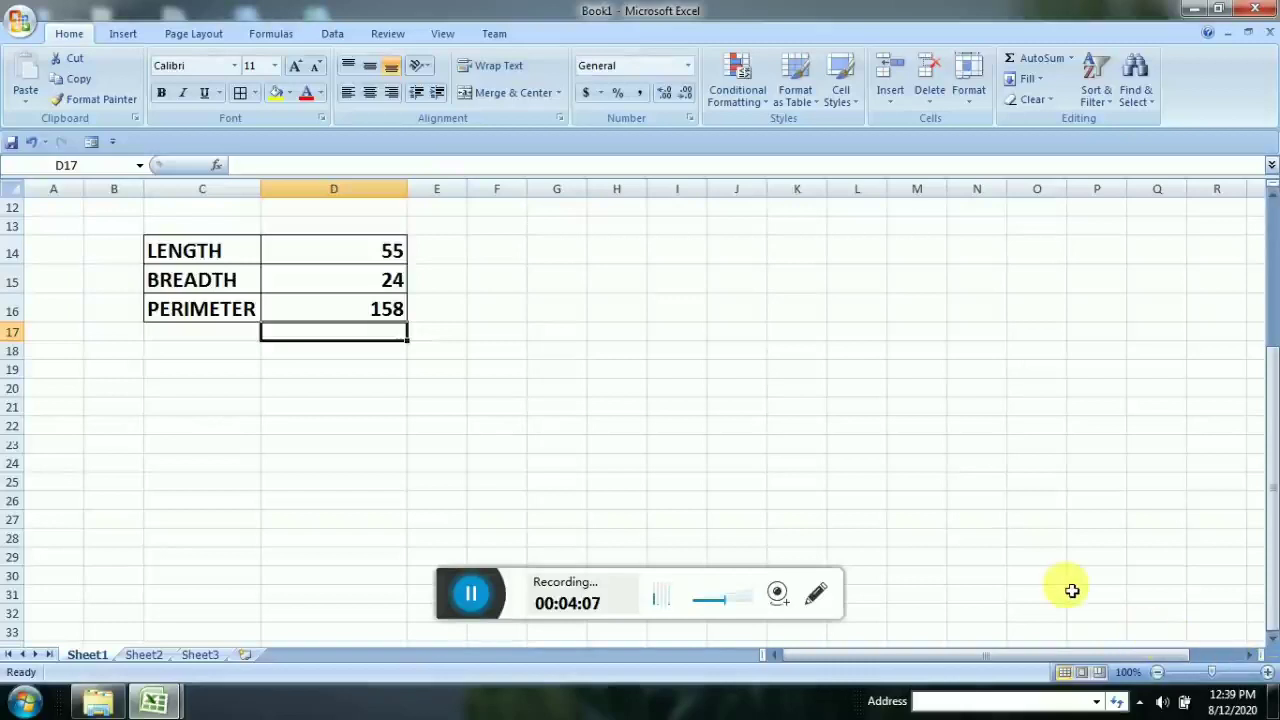
pyautogui.click(194, 489)
pyautogui.write('GOOD')
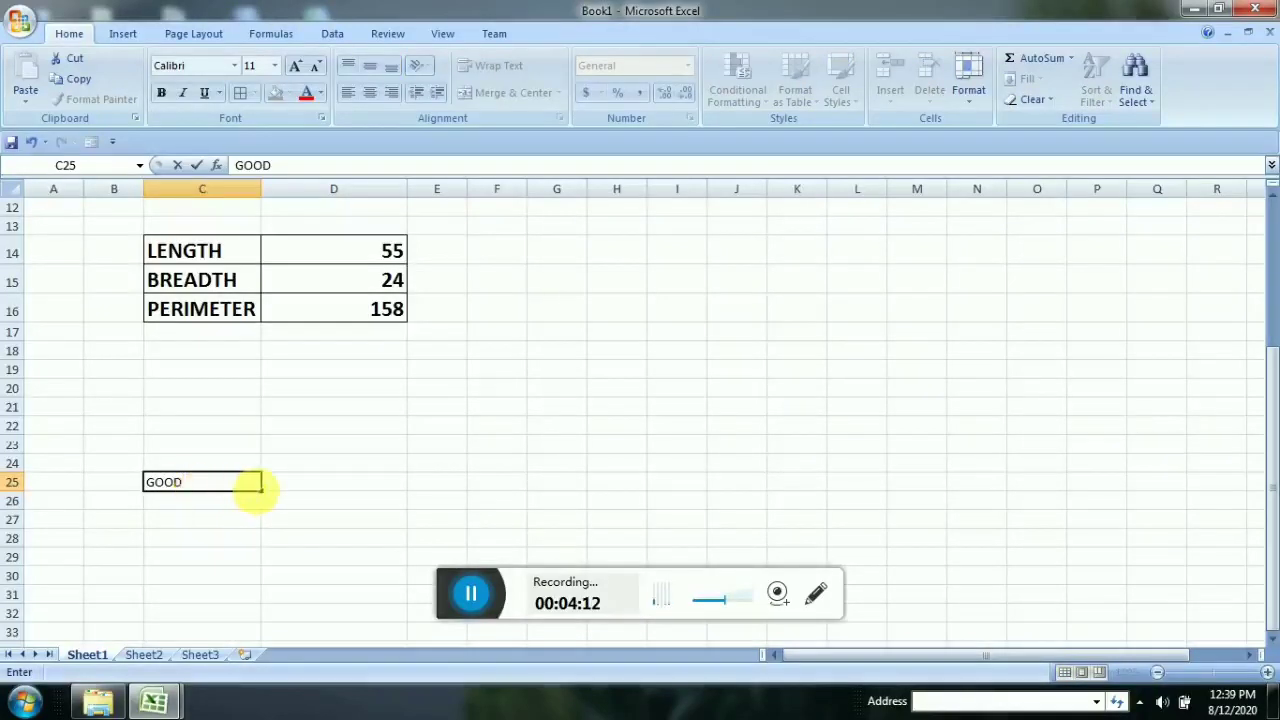
pyautogui.click(300, 494)
pyautogui.write('M')
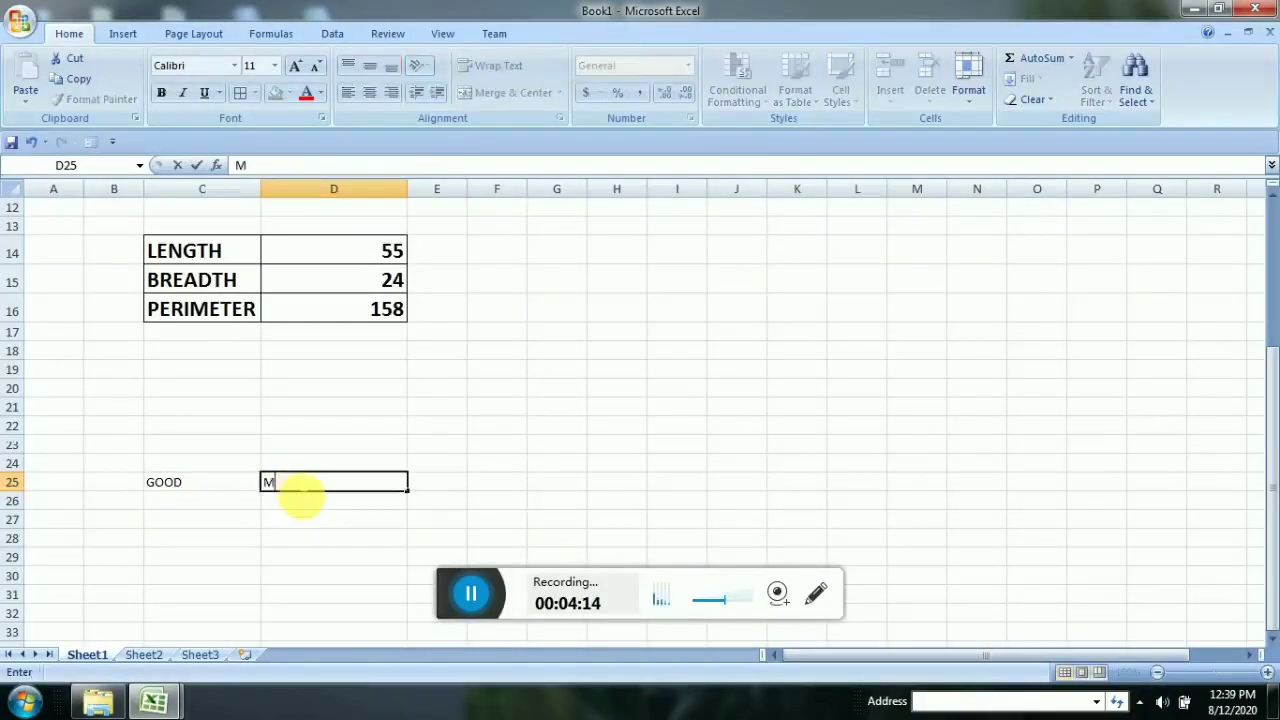
pyautogui.write('ORNING')
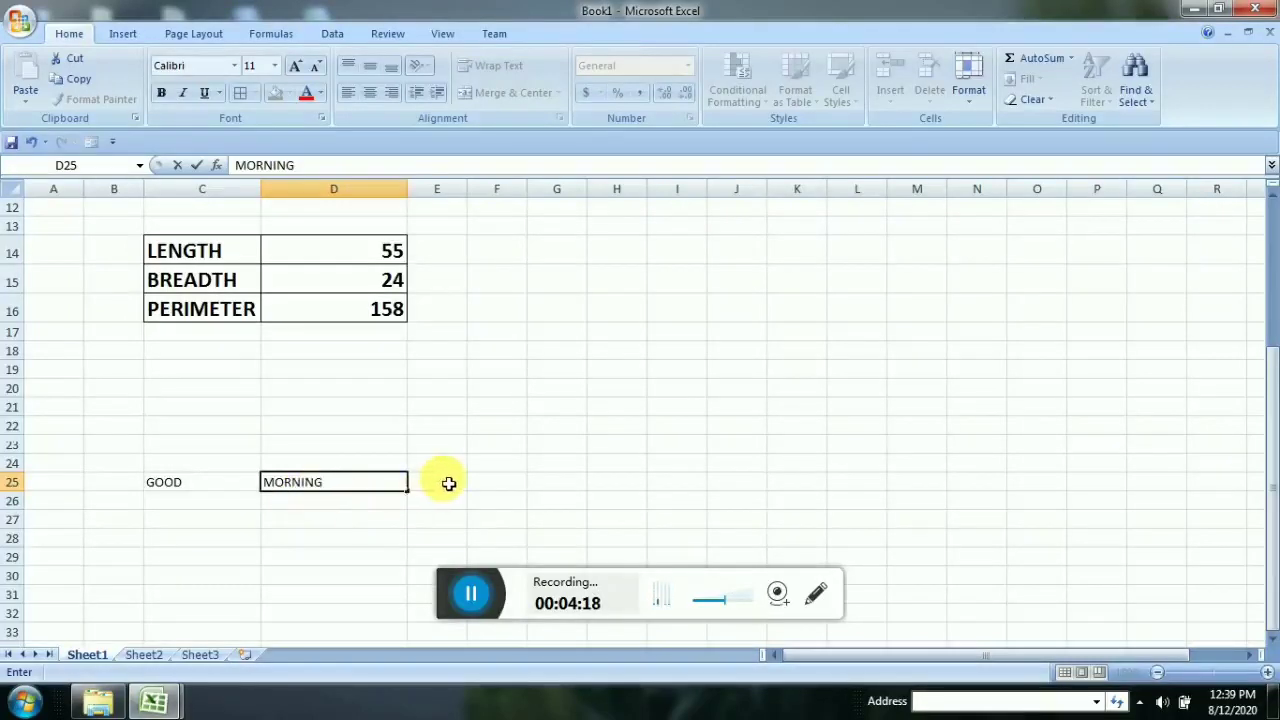
pyautogui.click(444, 485)
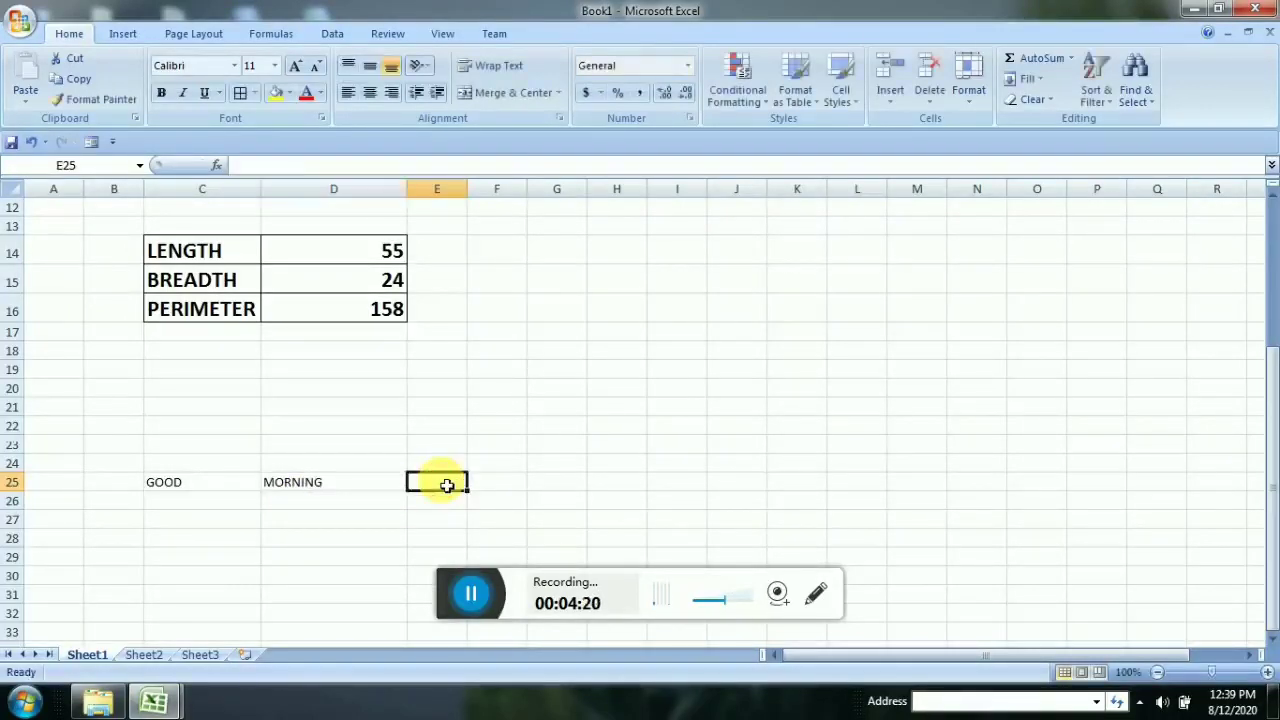
pyautogui.click(495, 487)
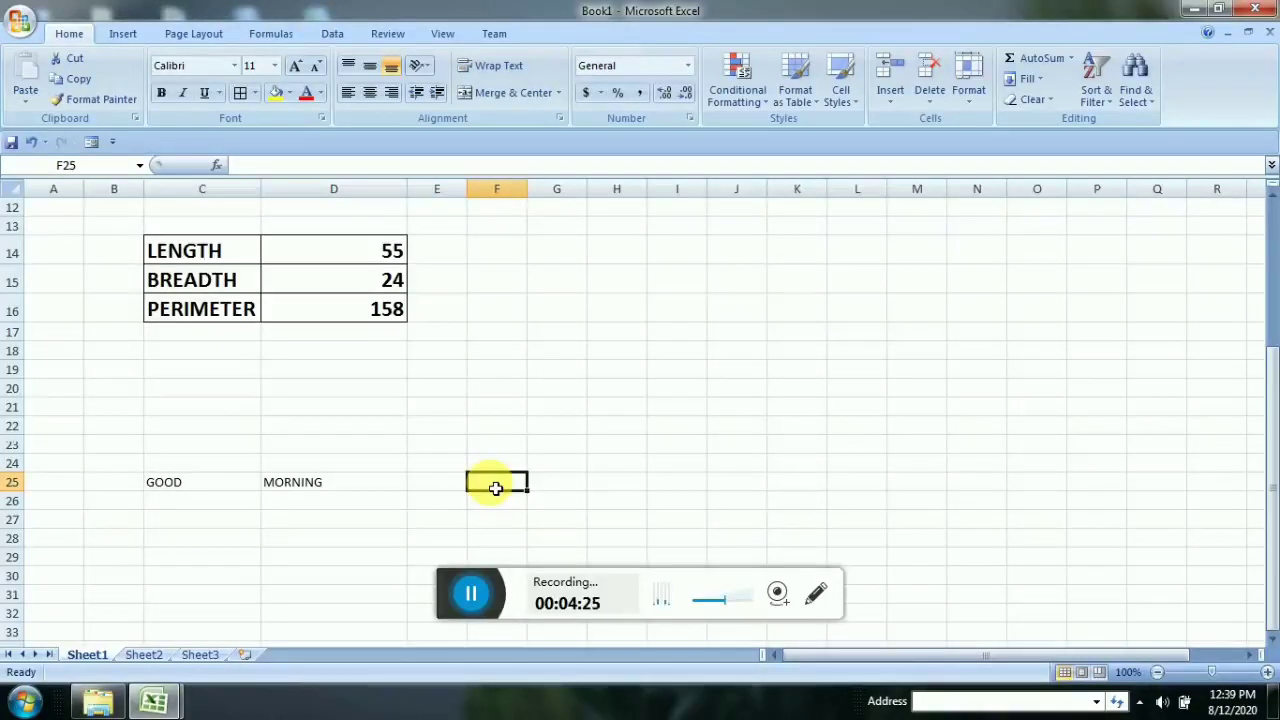
pyautogui.write('=')
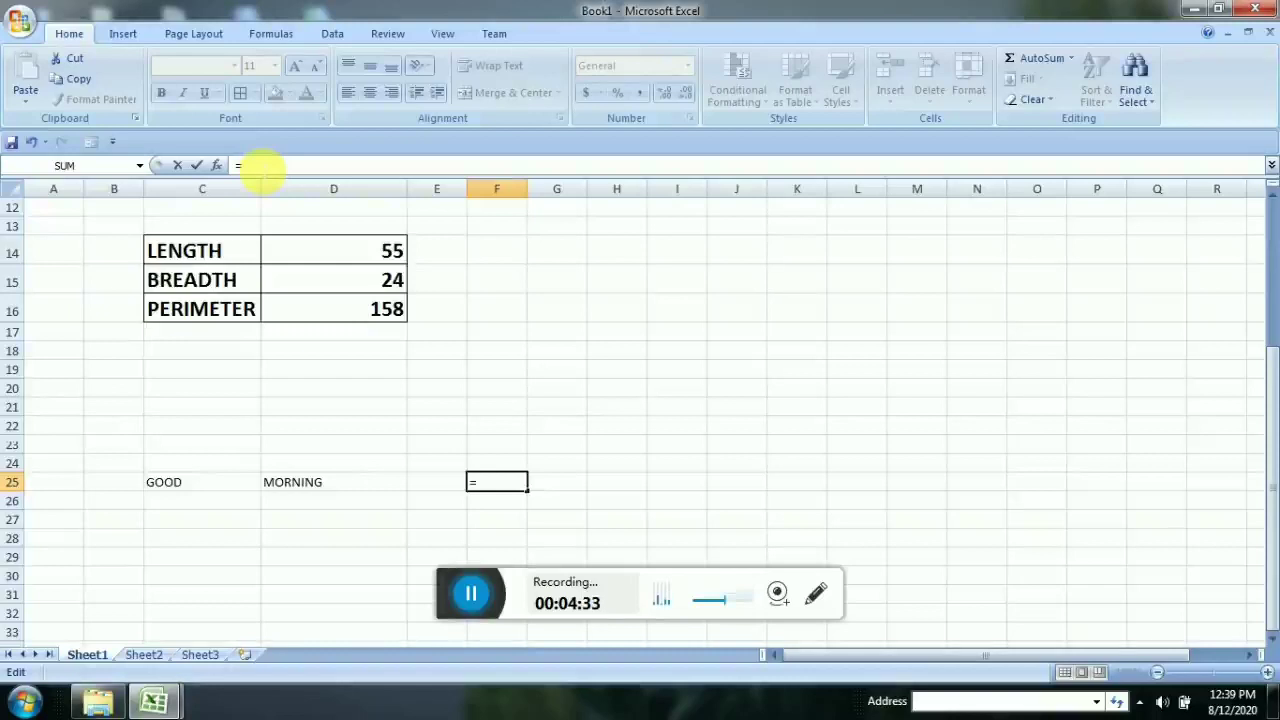
pyautogui.write('"GORNOOD')
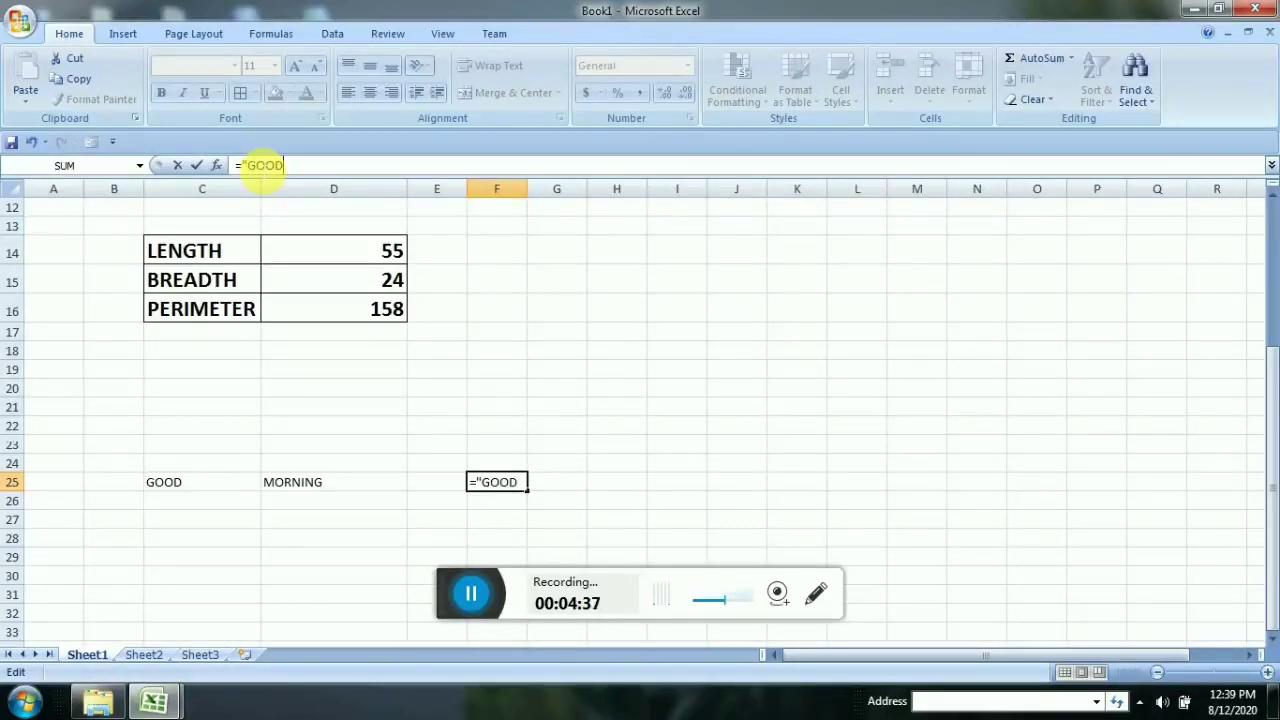
pyautogui.write('"&"M')
pyautogui.click(261, 168)
pyautogui.write('ORN')
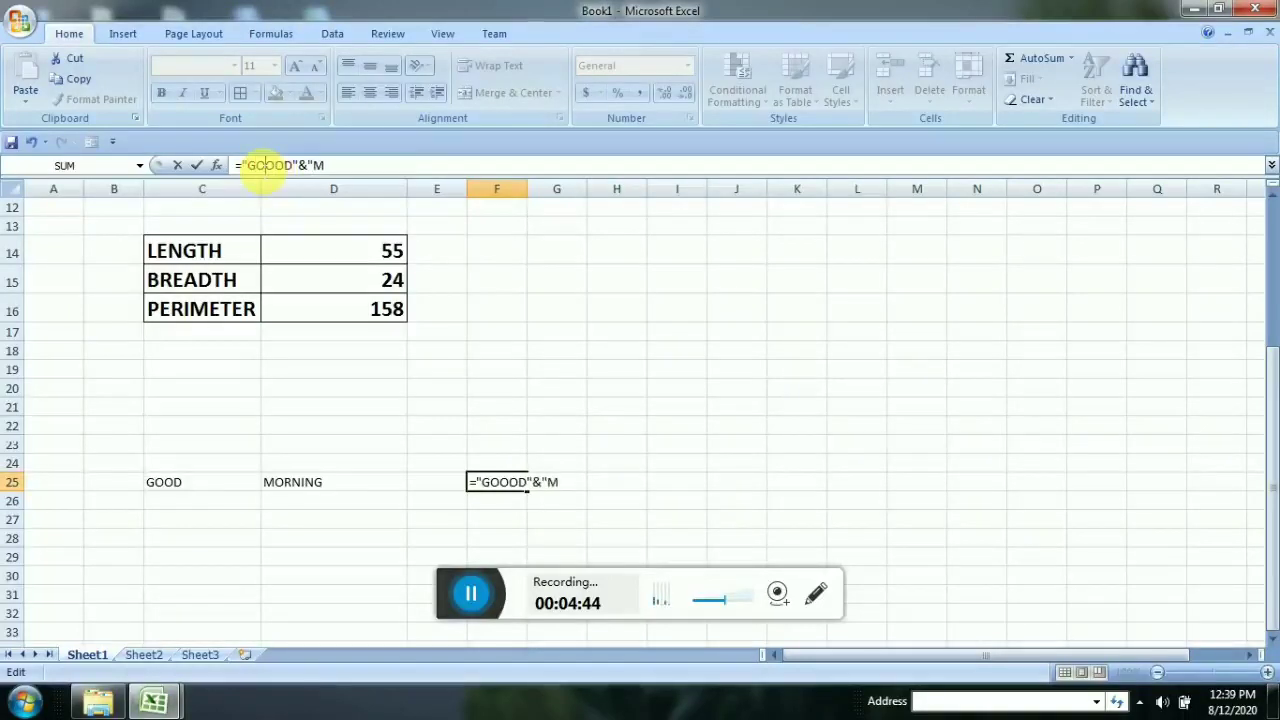
pyautogui.write('ING')
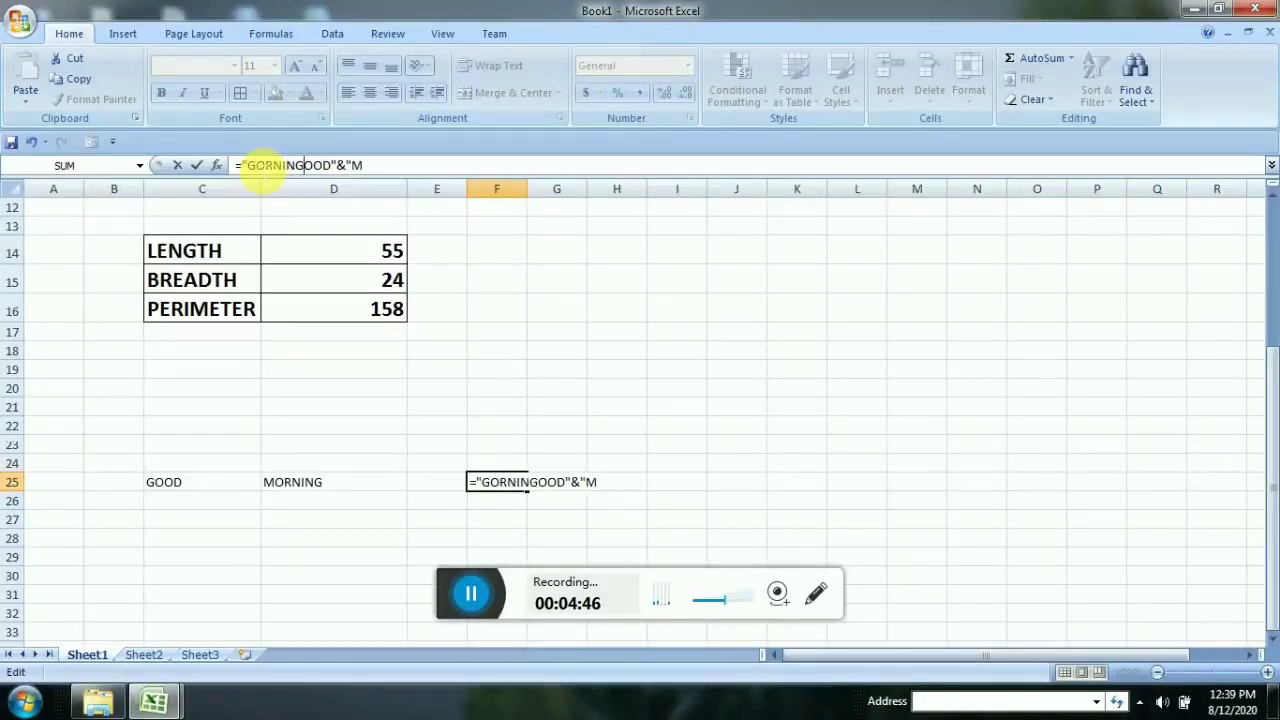
pyautogui.write('"')
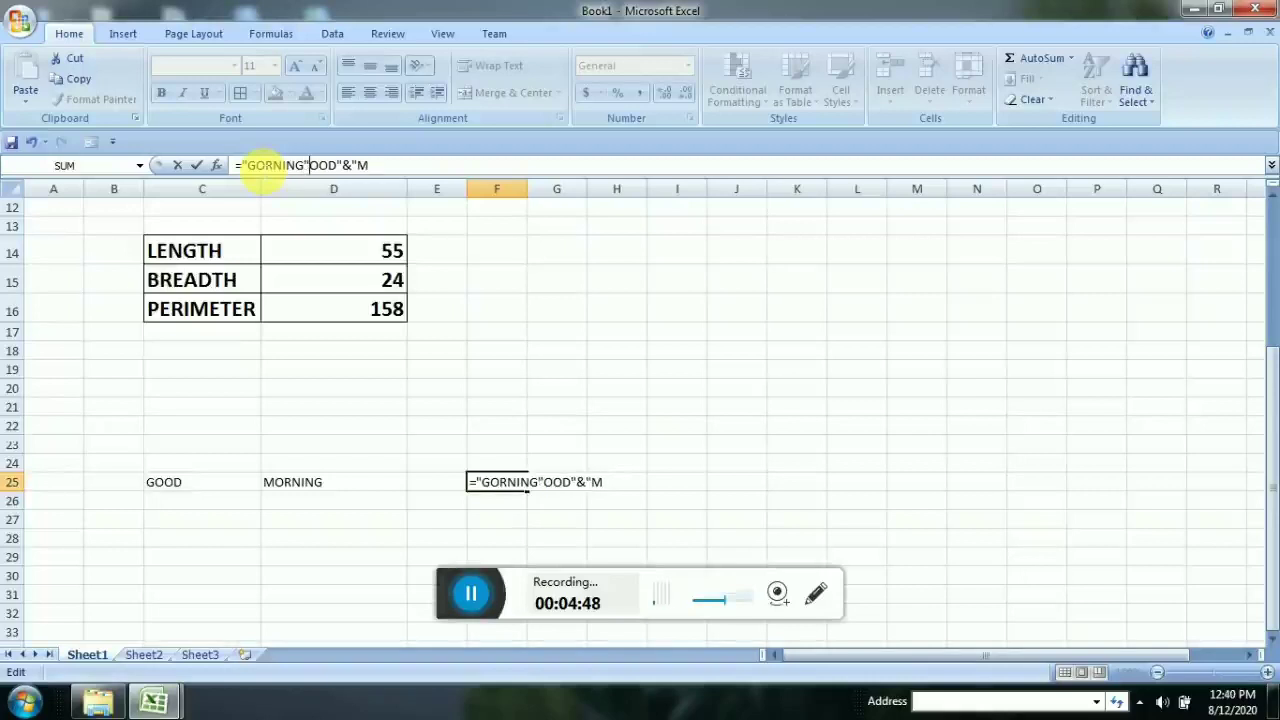
pyautogui.press('Return')
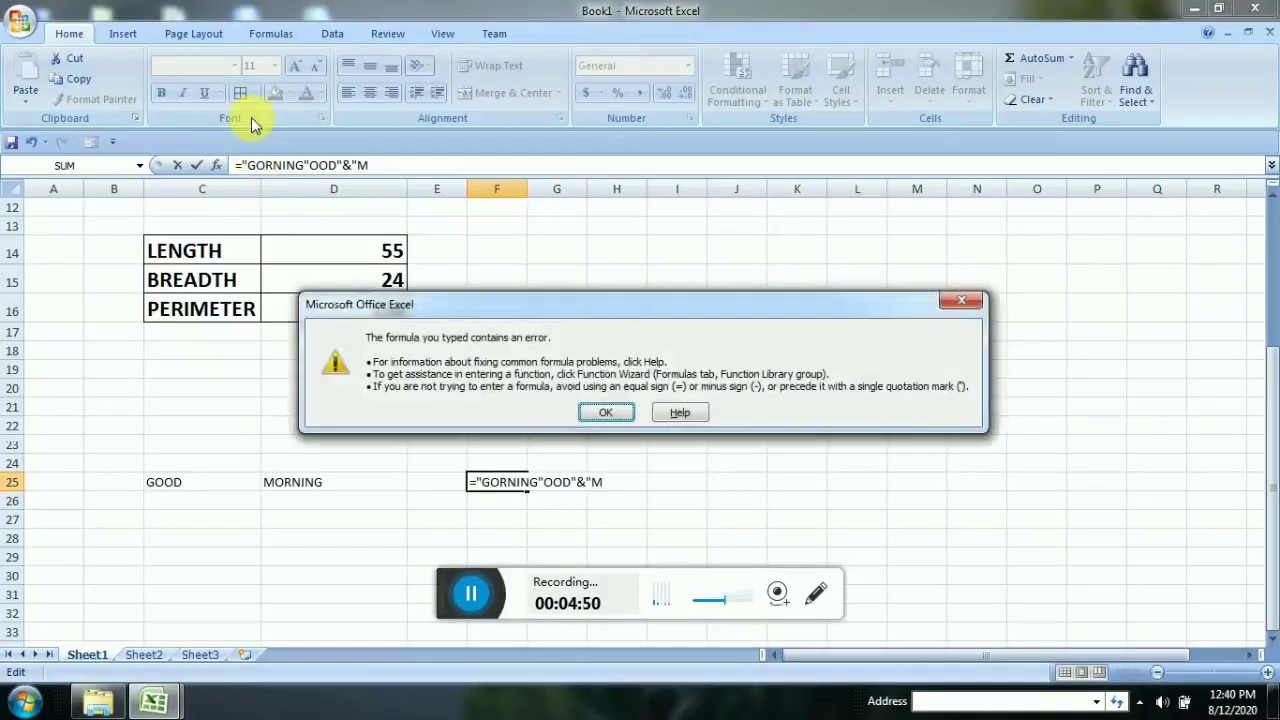
pyautogui.click(605, 412)
pyautogui.click(607, 414)
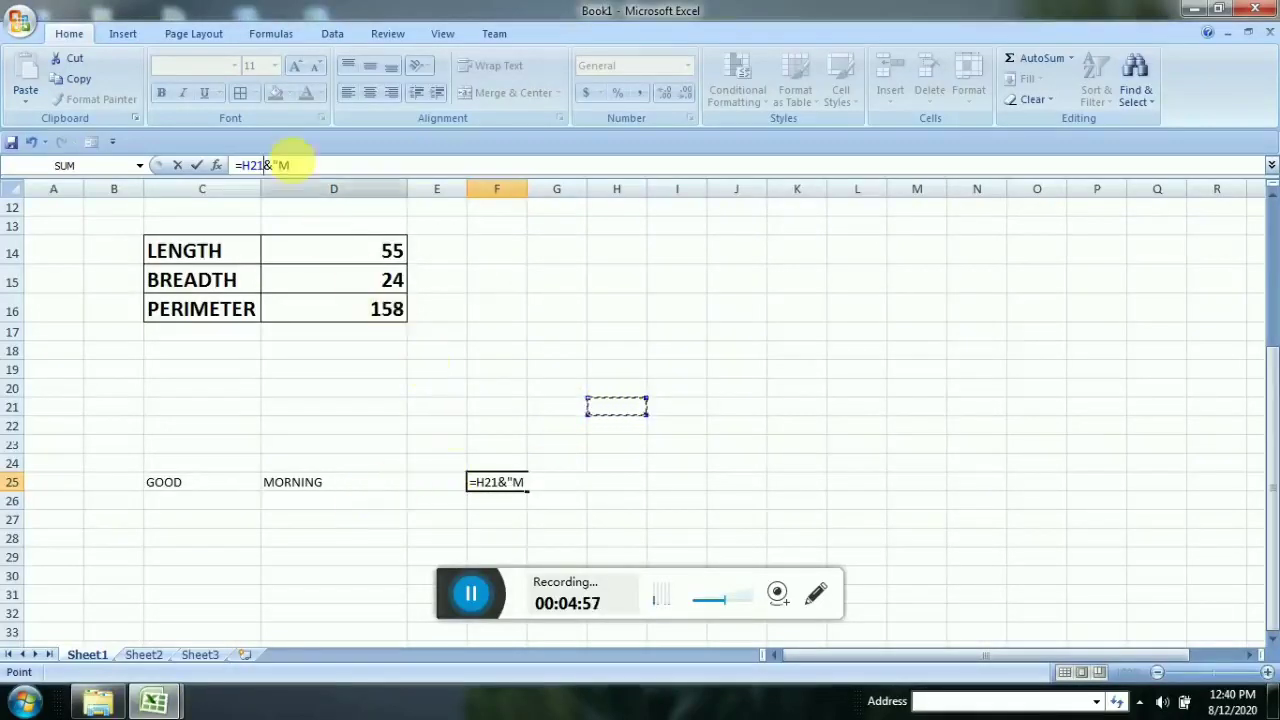
pyautogui.click(297, 167)
pyautogui.press('BackSpace')
pyautogui.press('BackSpace')
pyautogui.press('BackSpace')
pyautogui.press('BackSpace')
pyautogui.press('BackSpace')
pyautogui.press('BackSpace')
pyautogui.press('BackSpace')
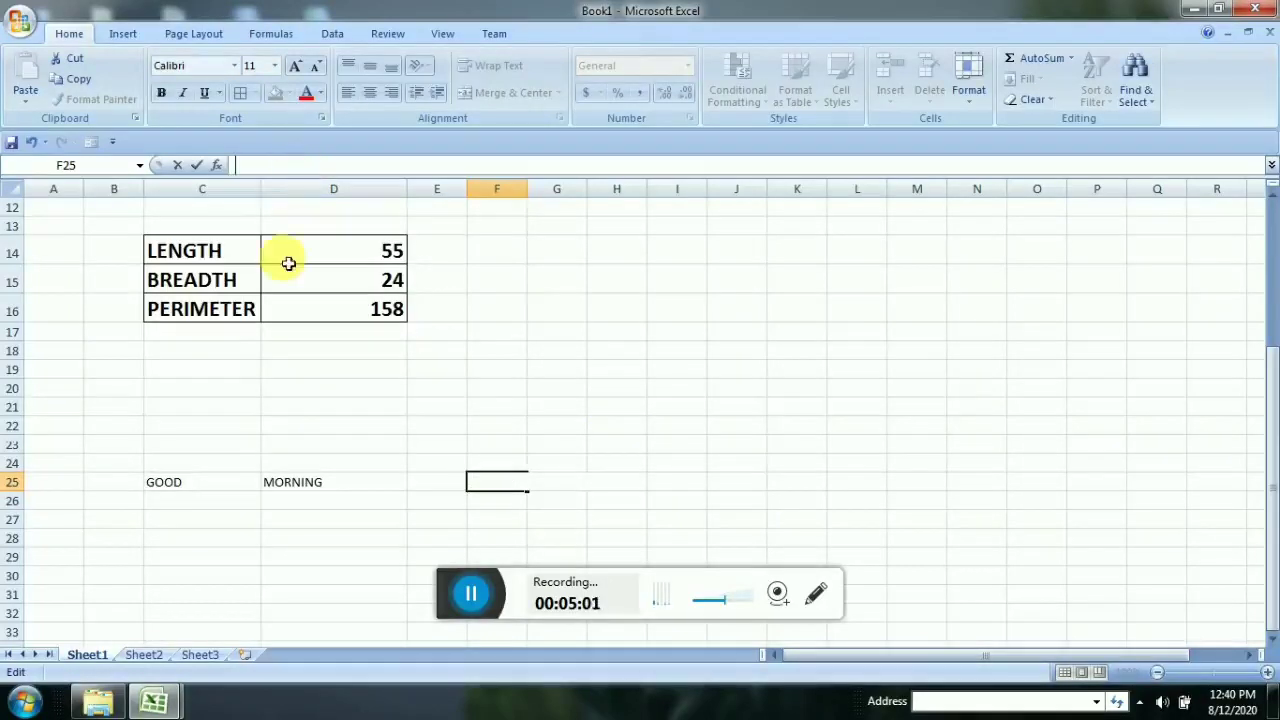
# Join the two words in cell D29 with the formula ="GOOD"&"MORNING".
pyautogui.click(290, 558)
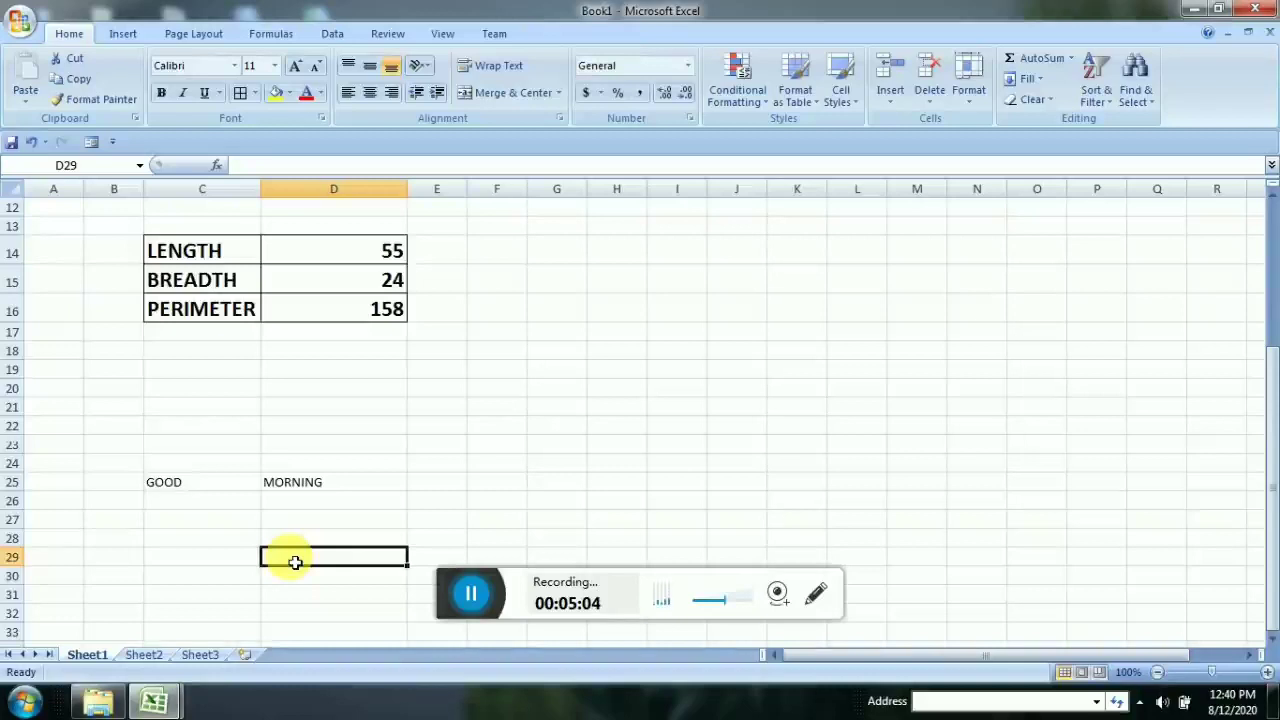
pyautogui.write('=')
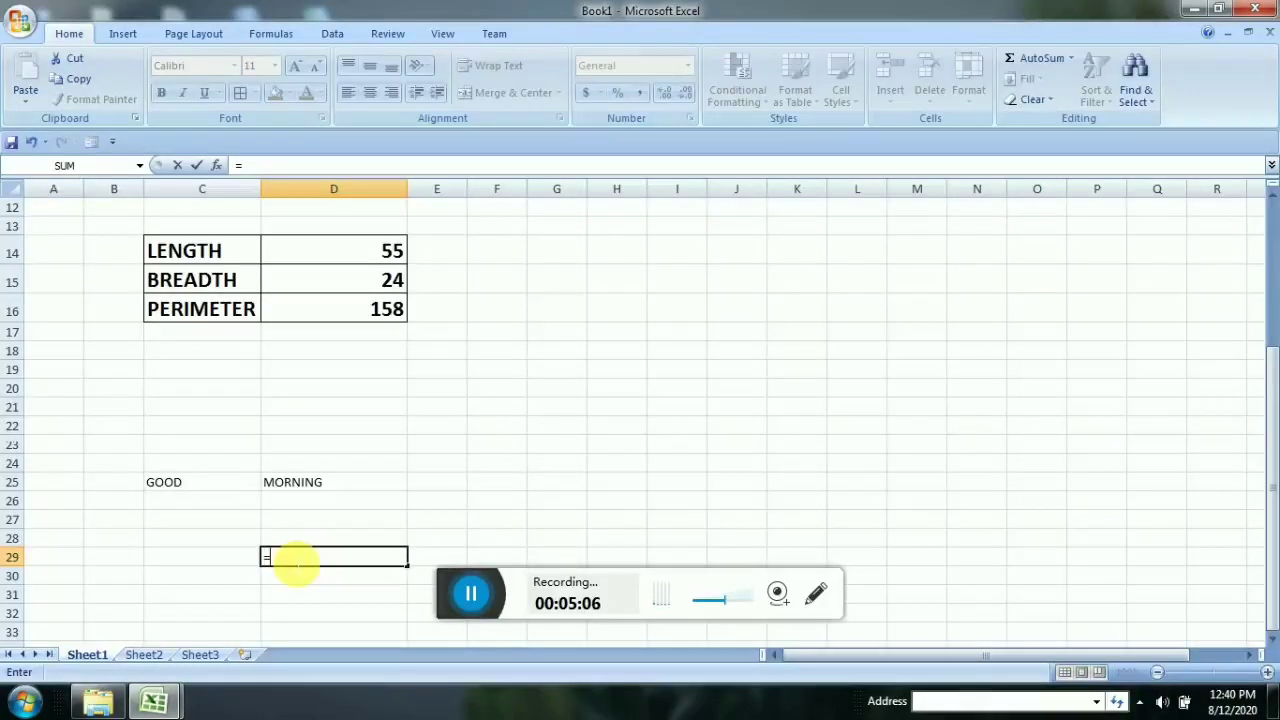
pyautogui.write('"GOOD')
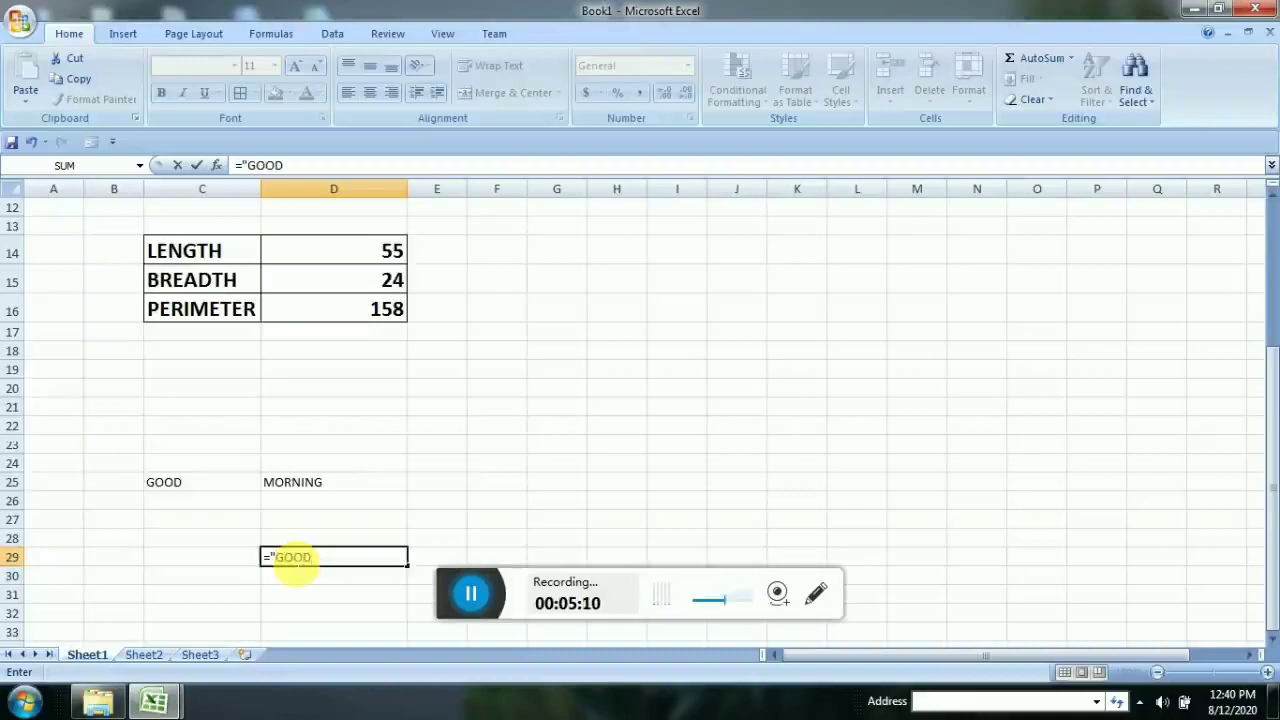
pyautogui.write('"')
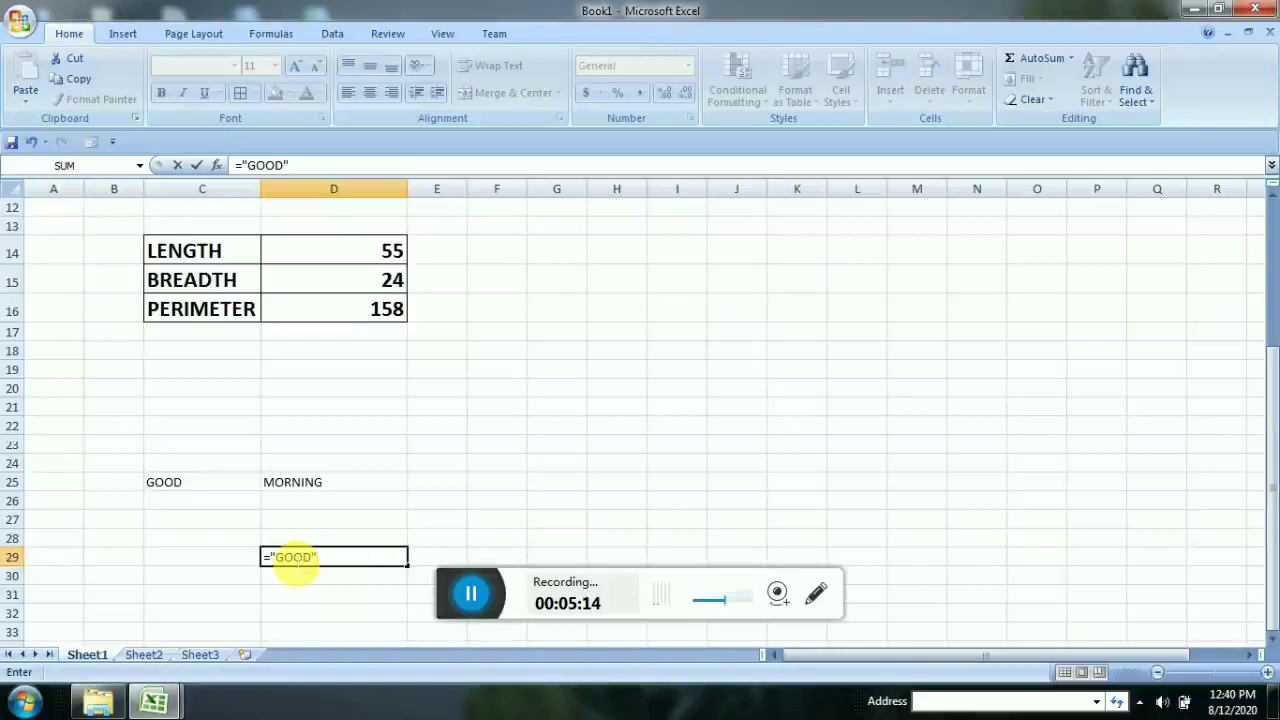
pyautogui.write('&')
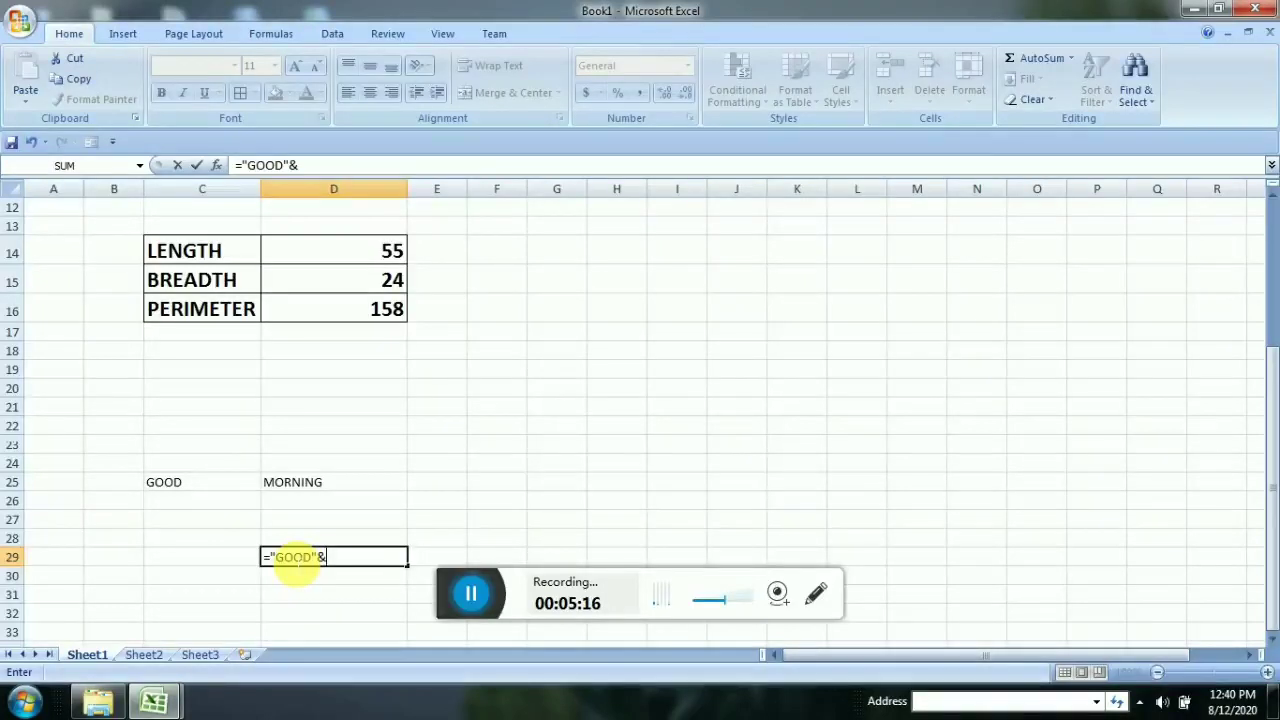
pyautogui.write('"MORNIN')
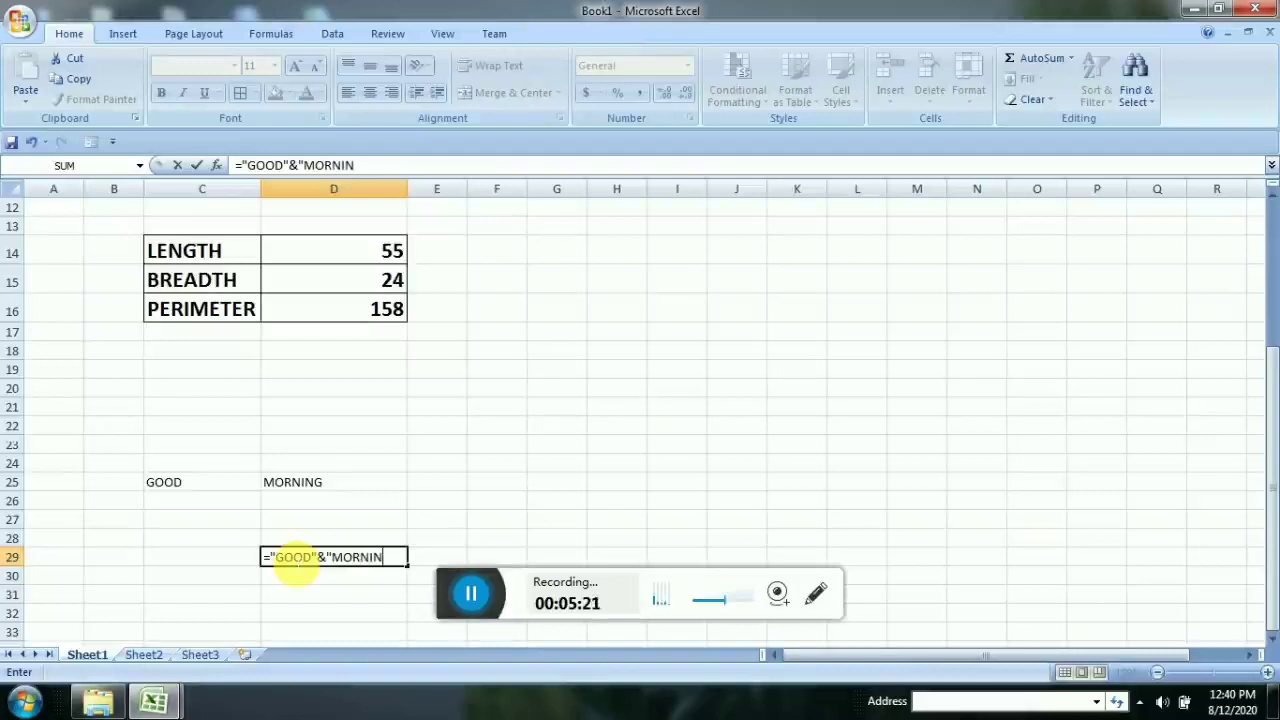
pyautogui.write('G"')
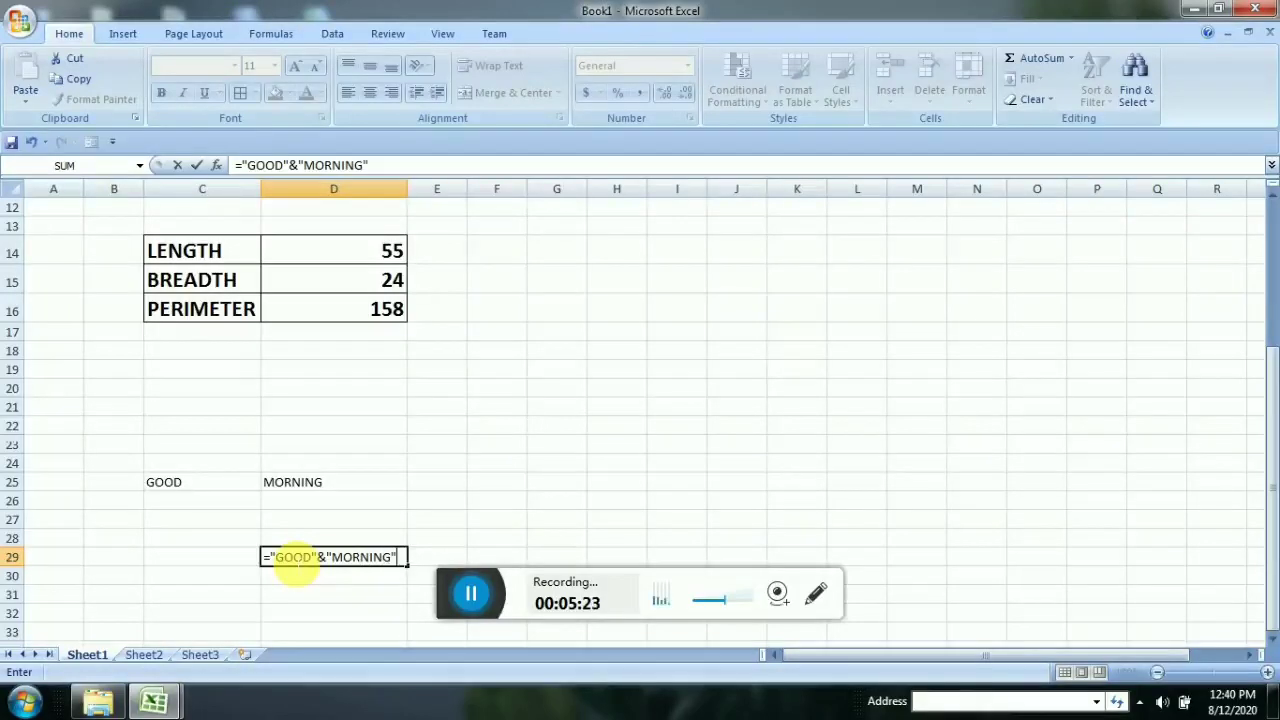
pyautogui.press('Return')
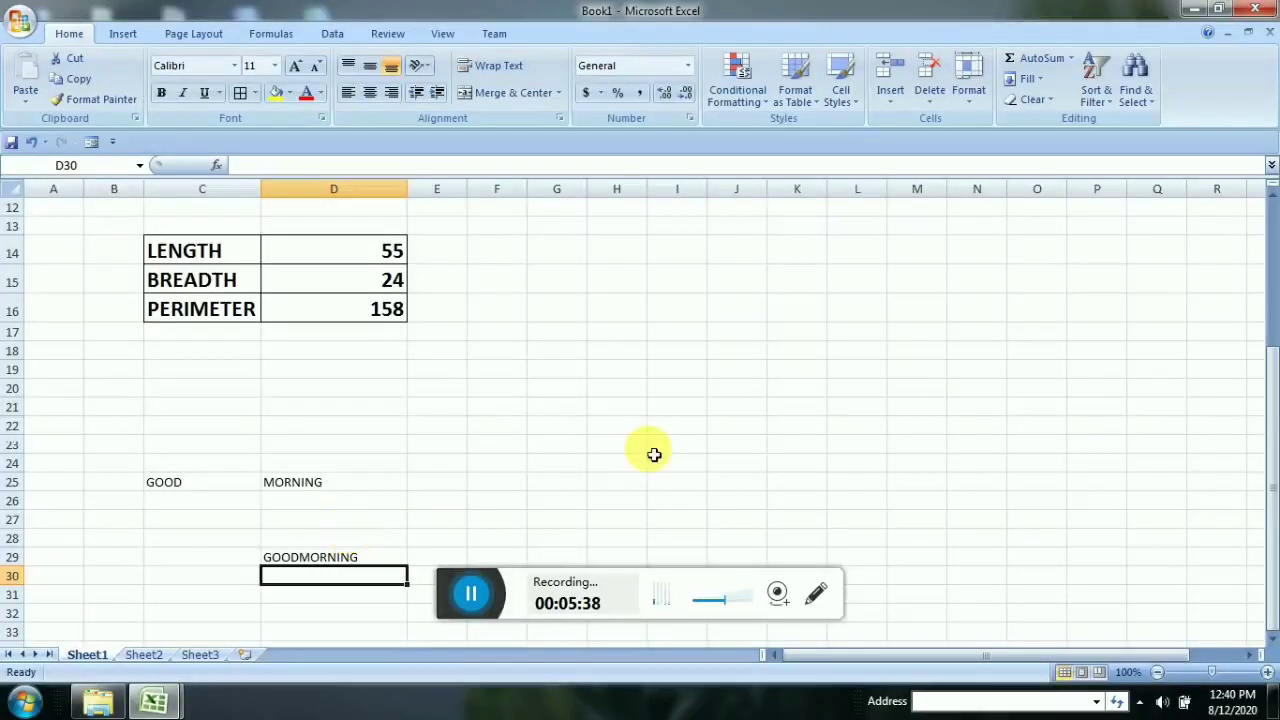
# Enter the numbers 23, 56, 87, 67, 45 and 98 down column K in cells K16 to K21.
pyautogui.click(812, 316)
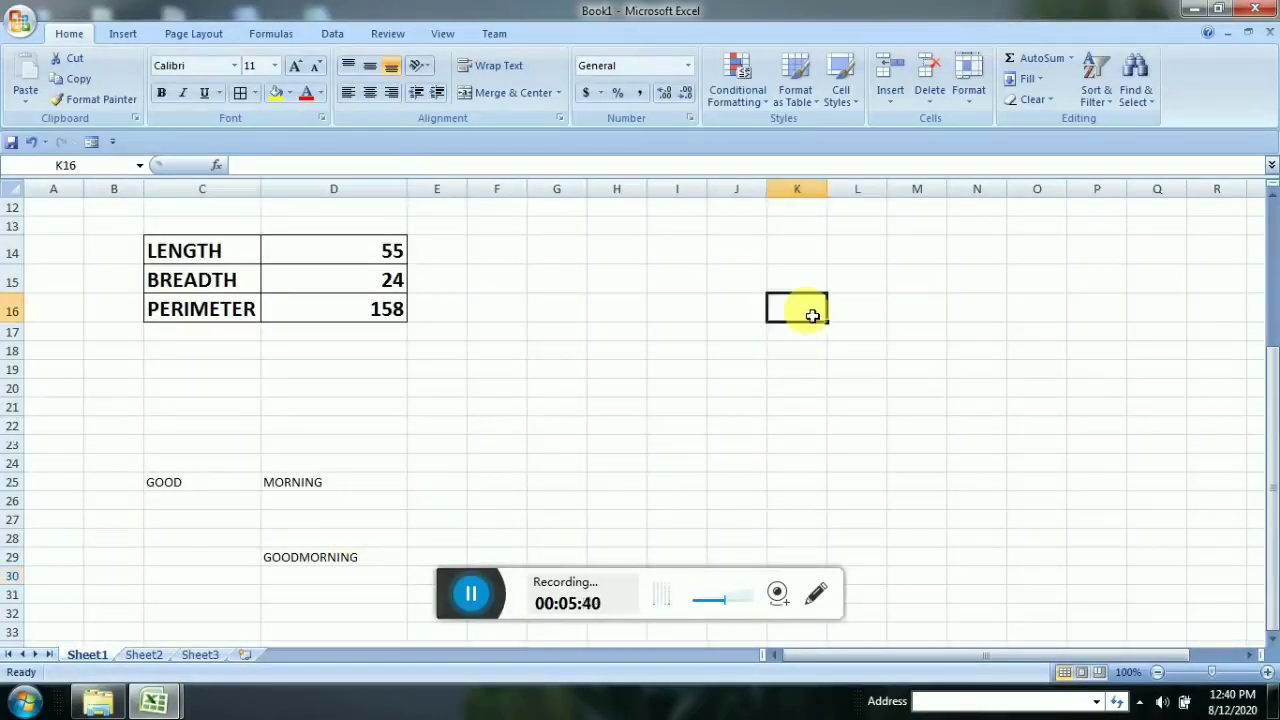
pyautogui.write('56')
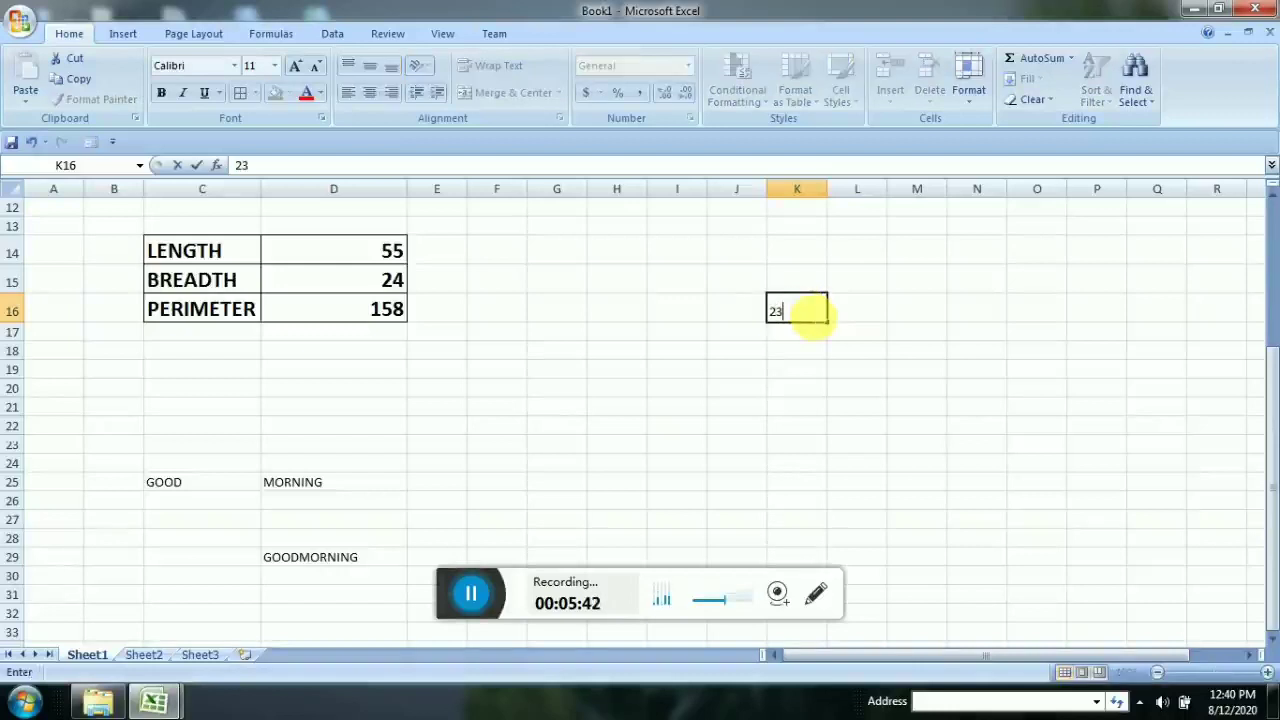
pyautogui.press('Return')
pyautogui.write('56')
pyautogui.press('Return')
pyautogui.write('87')
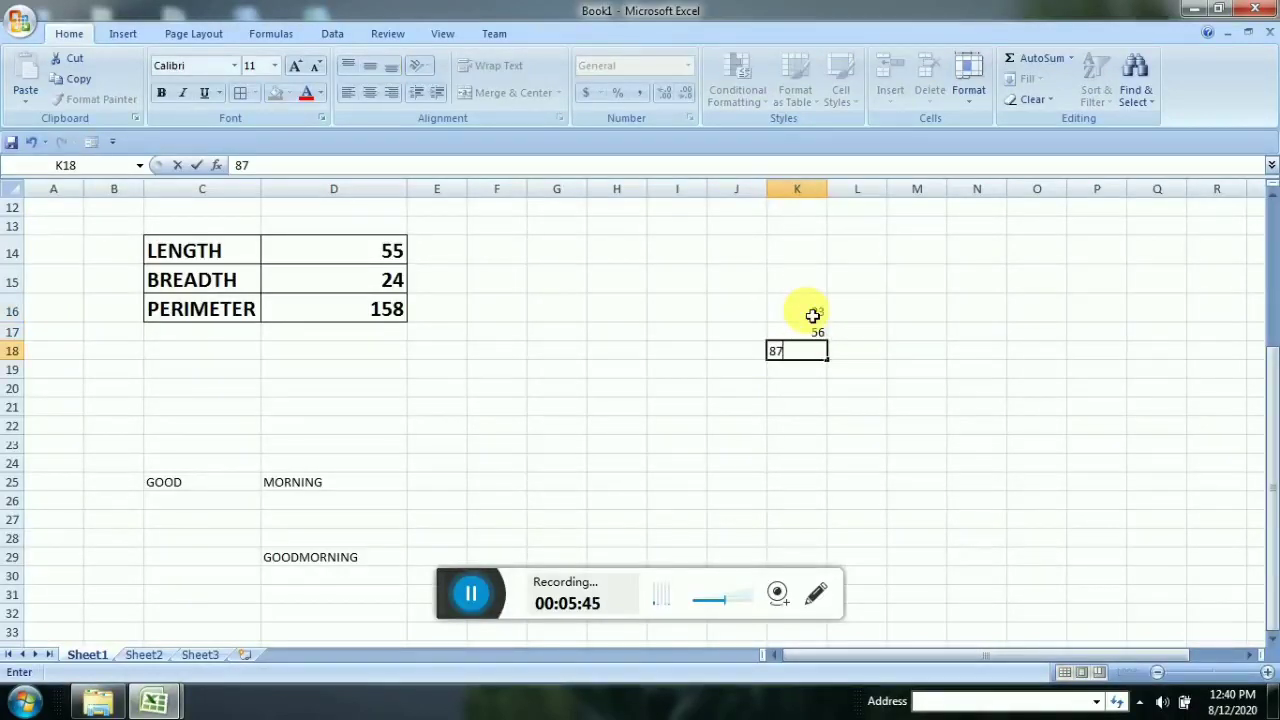
pyautogui.press('Return')
pyautogui.write('67')
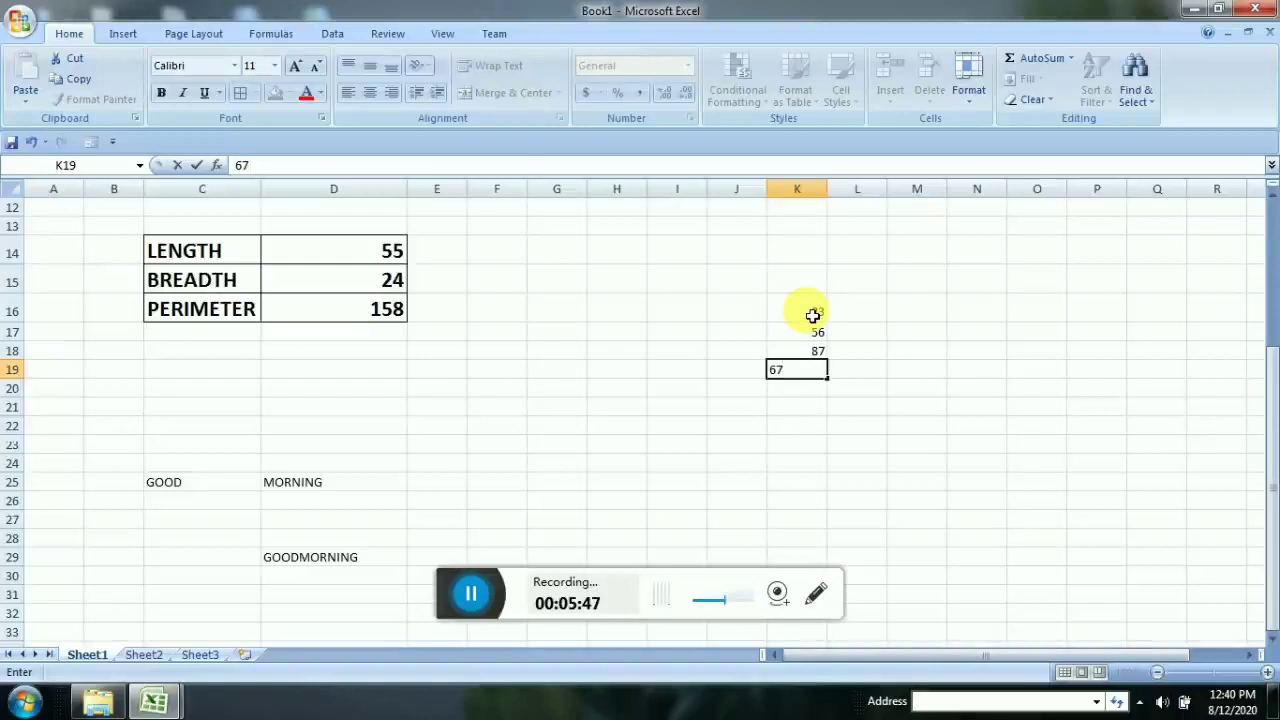
pyautogui.press('Return')
pyautogui.write('45')
pyautogui.press('Return')
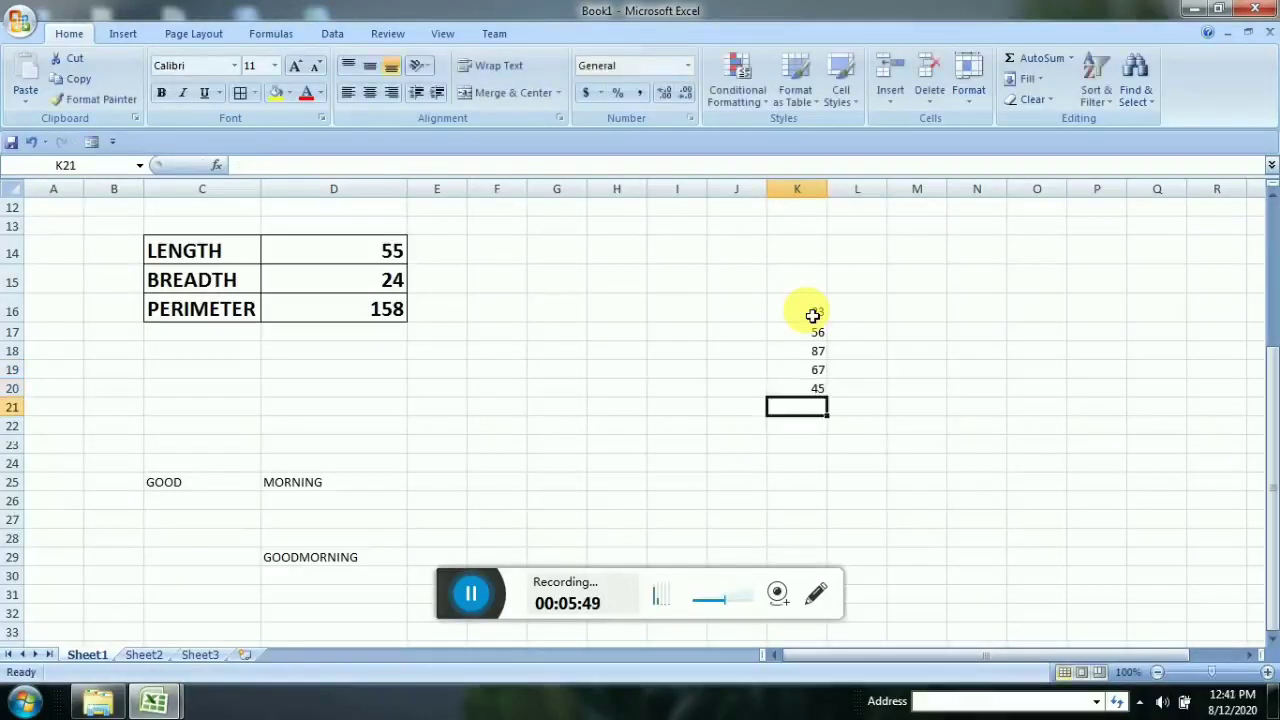
pyautogui.write('98')
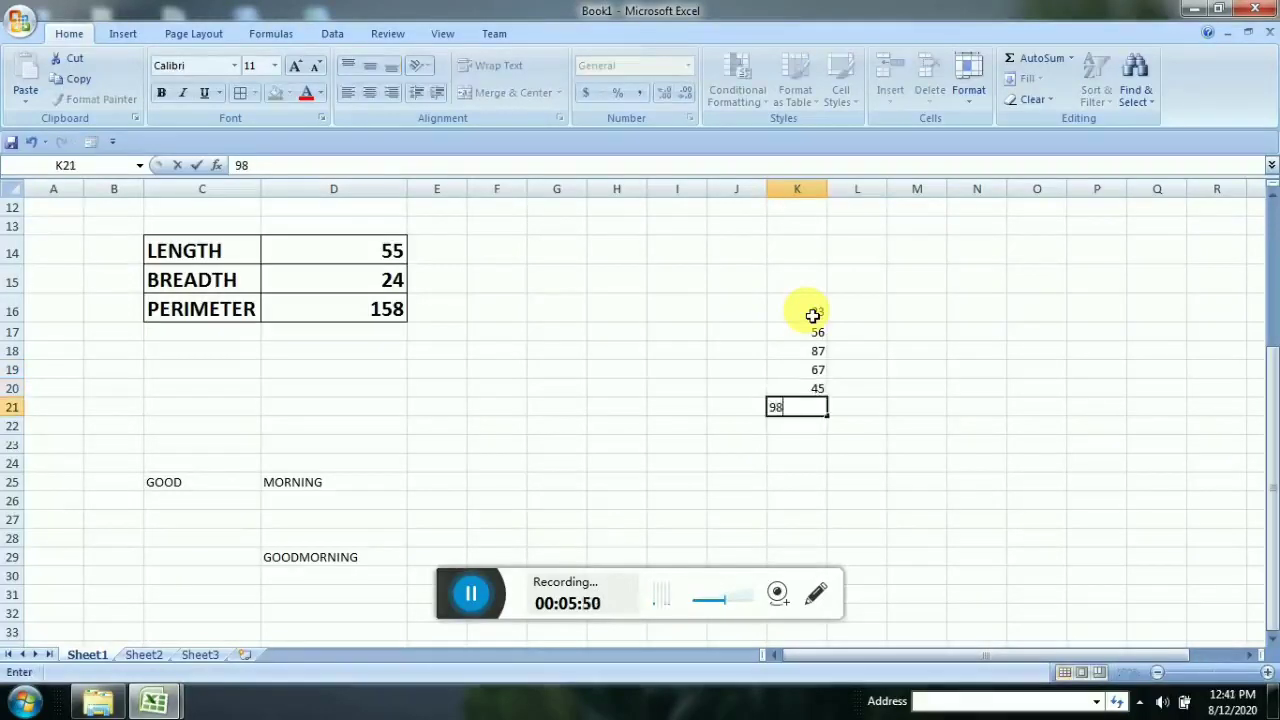
pyautogui.click(917, 350)
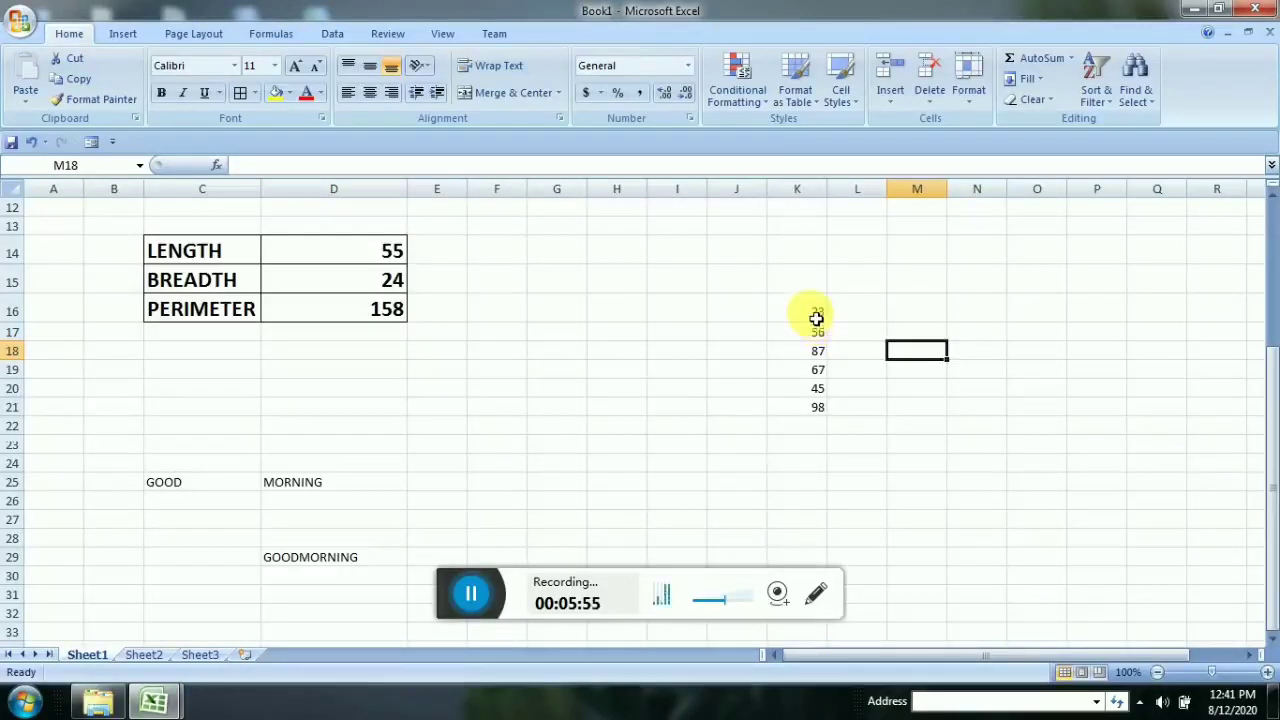
pyautogui.moveTo(815, 316); pyautogui.dragTo(821, 413)
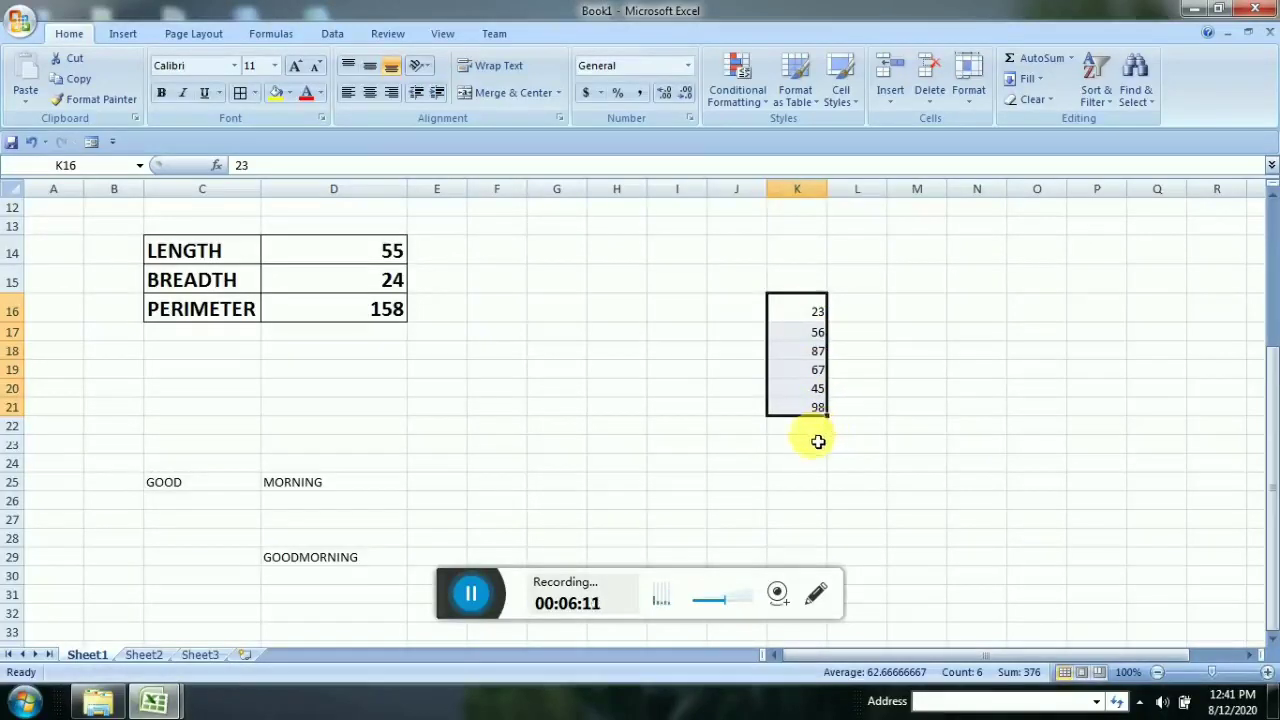
pyautogui.click(850, 390)
pyautogui.moveTo(805, 313); pyautogui.dragTo(816, 399)
# Total the column of numbers in cell K22 with the formula =SUM(K16:K21).
pyautogui.click(819, 434)
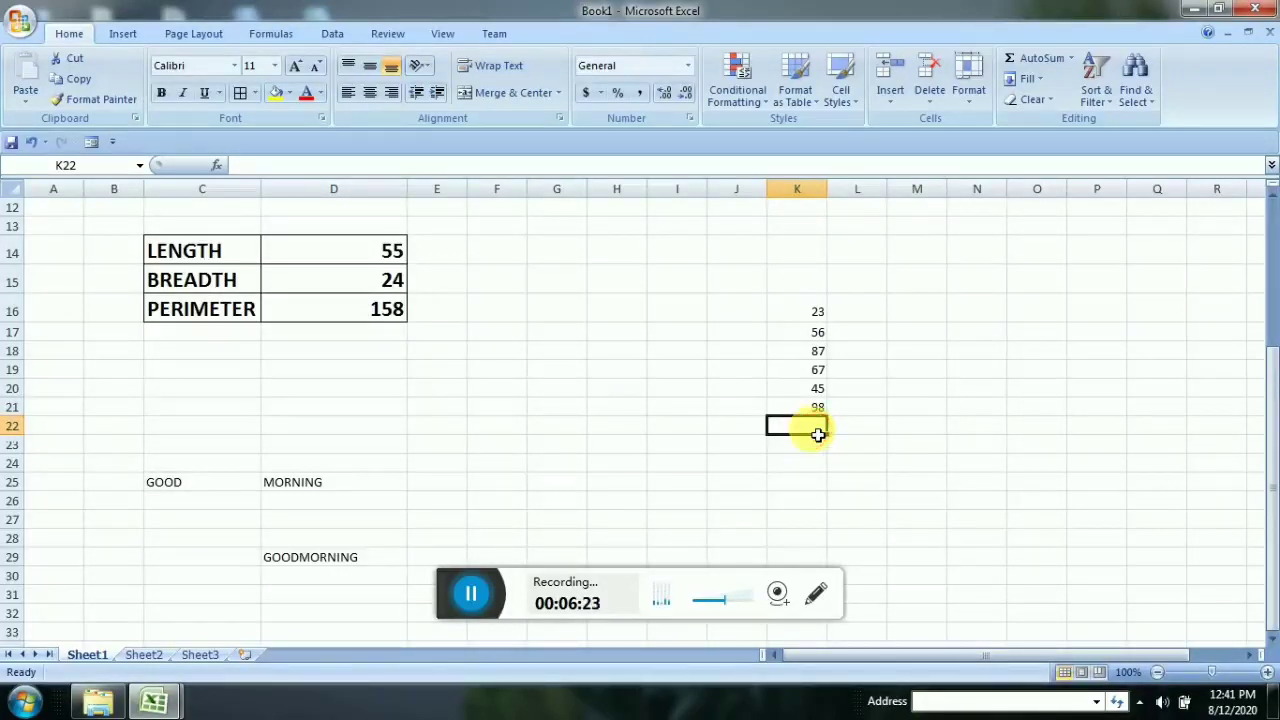
pyautogui.write('=')
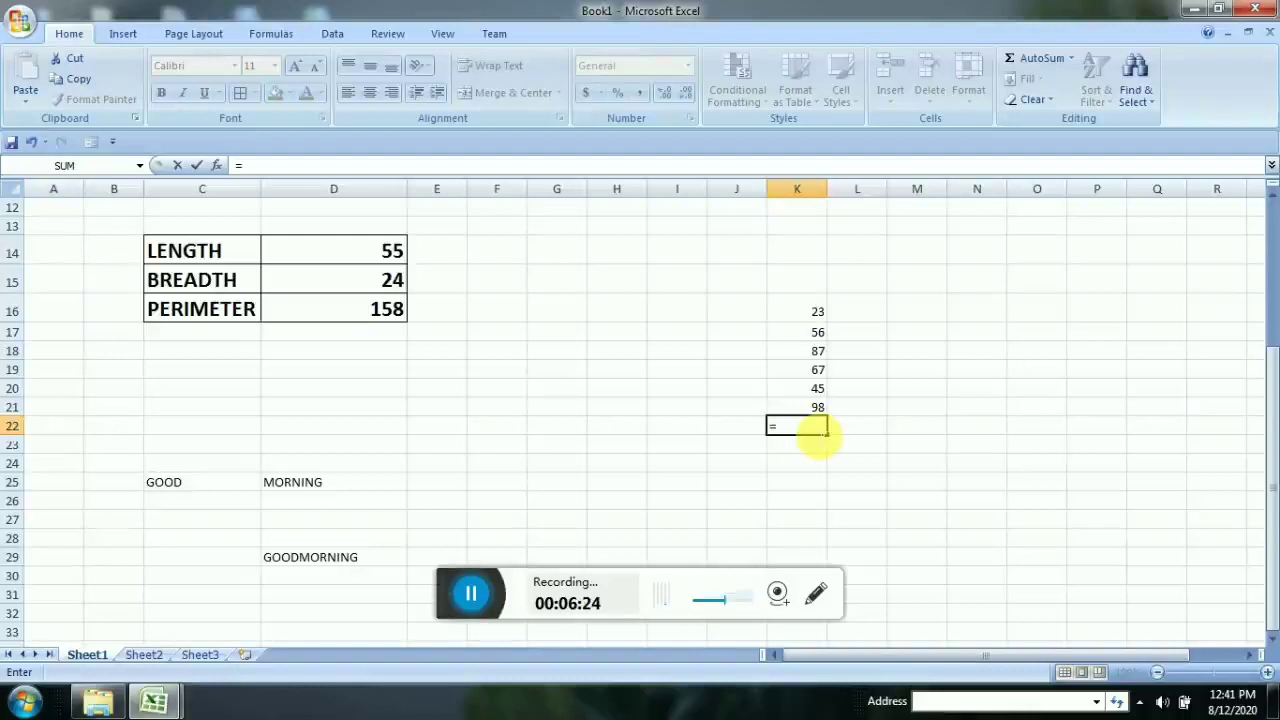
pyautogui.write('SUM')
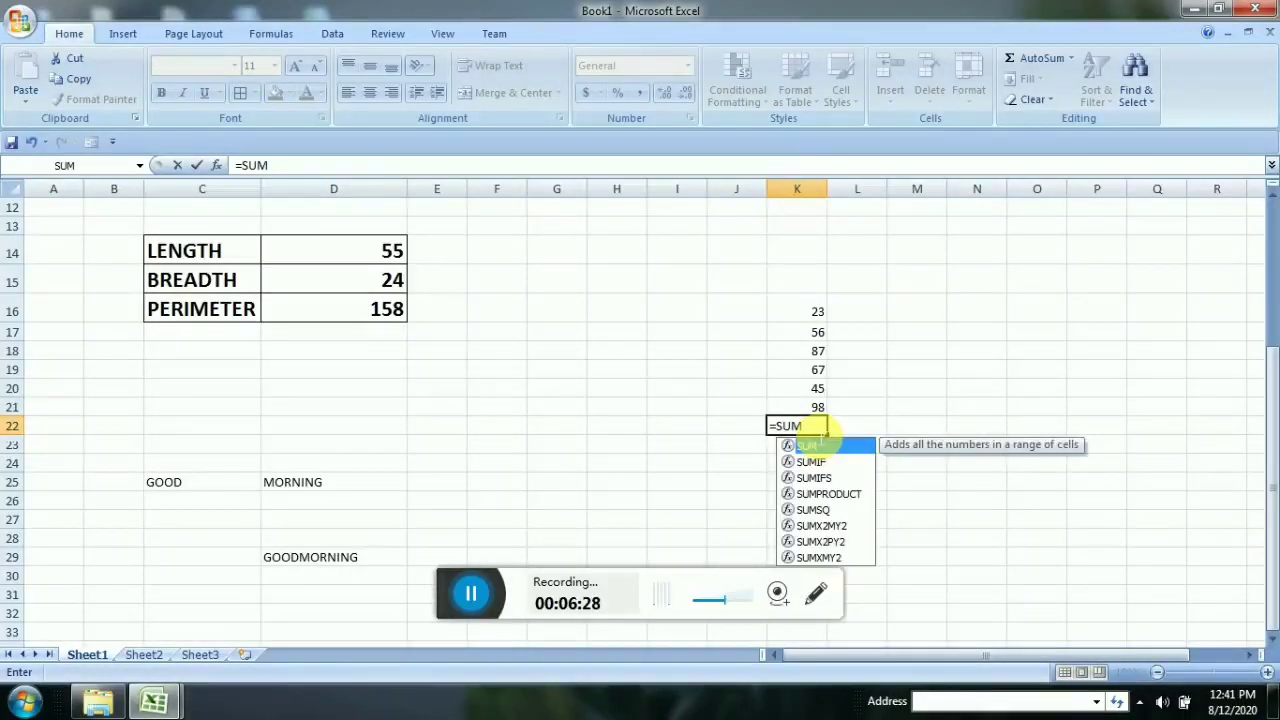
pyautogui.doubleClick(822, 442)
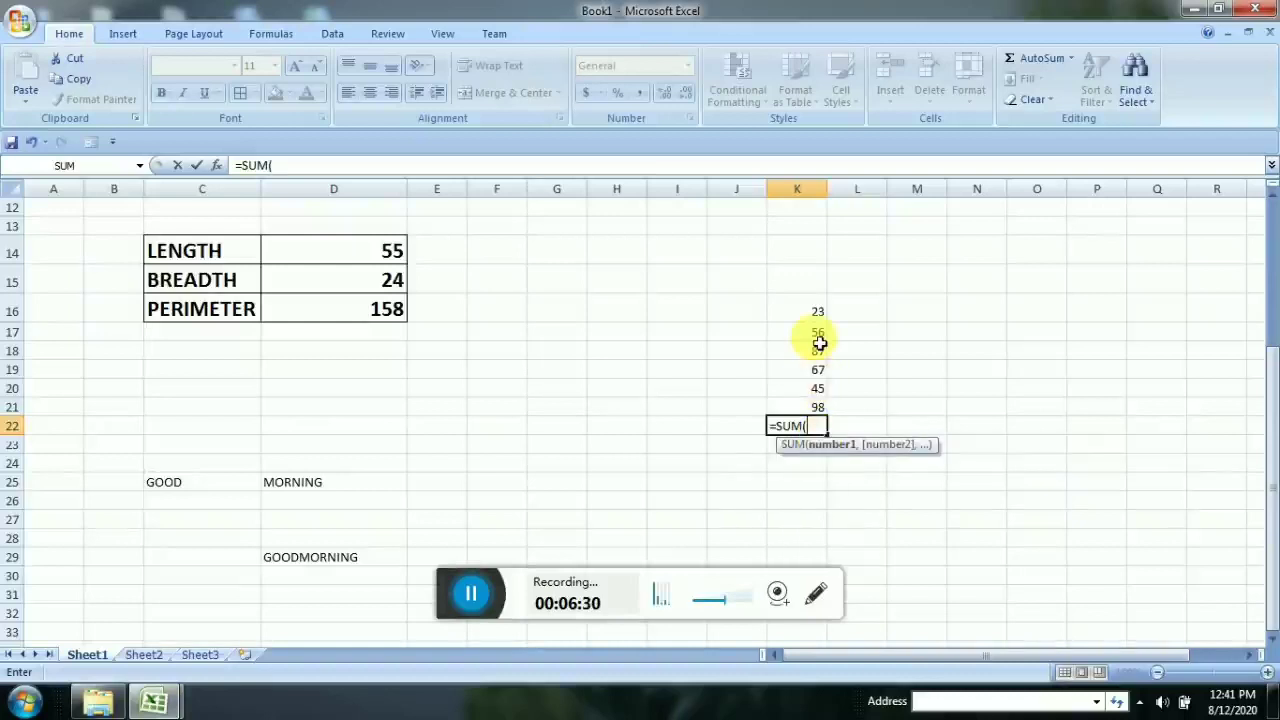
pyautogui.moveTo(815, 311); pyautogui.dragTo(819, 411)
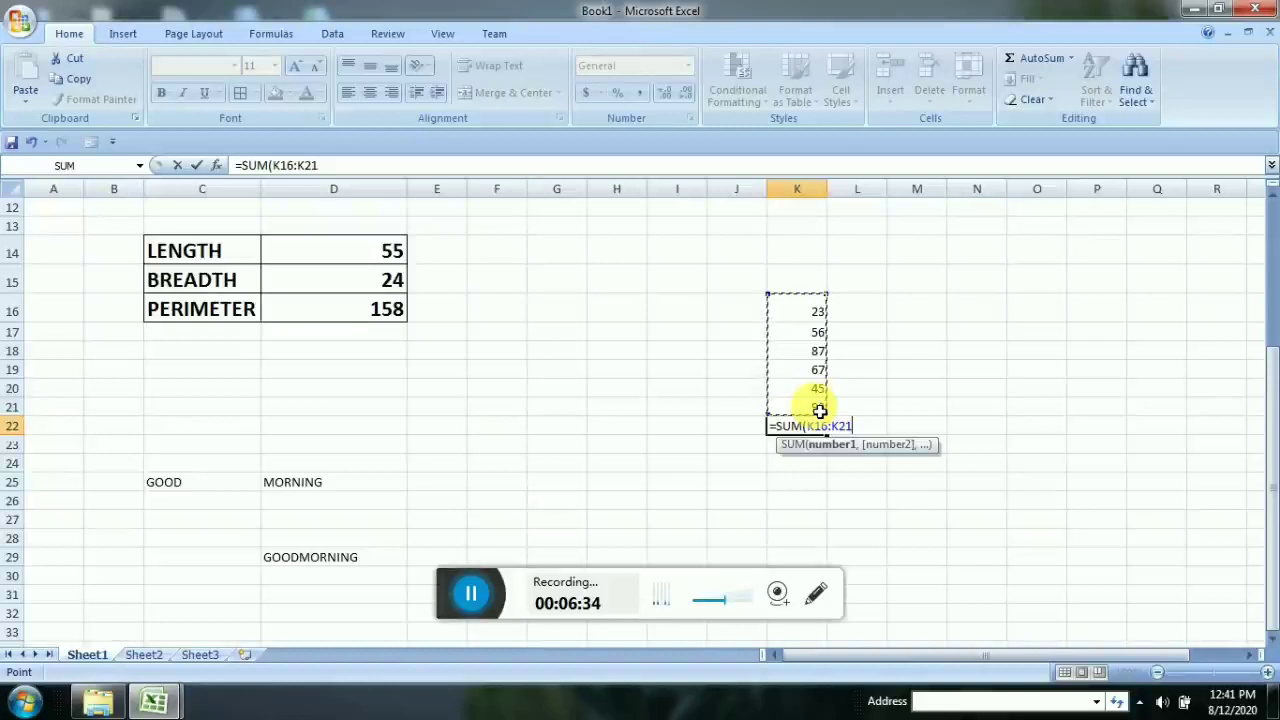
pyautogui.write(')')
pyautogui.press('Return')
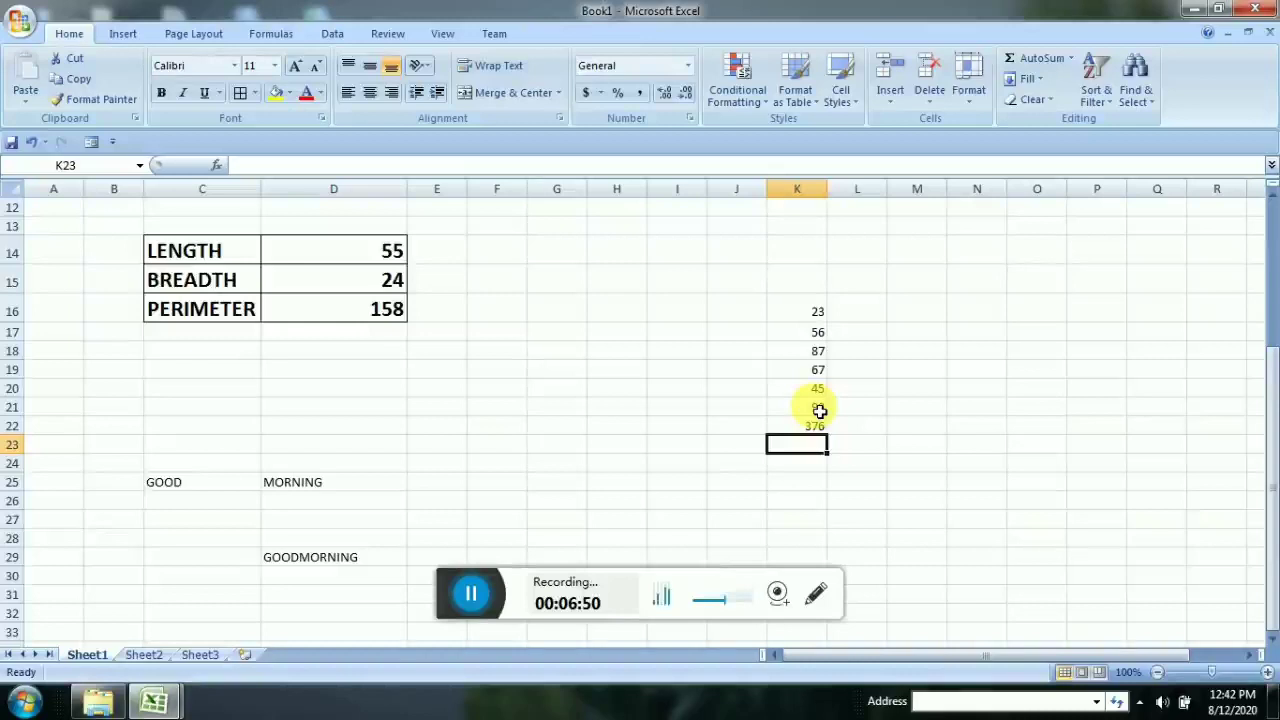
pyautogui.click(817, 312)
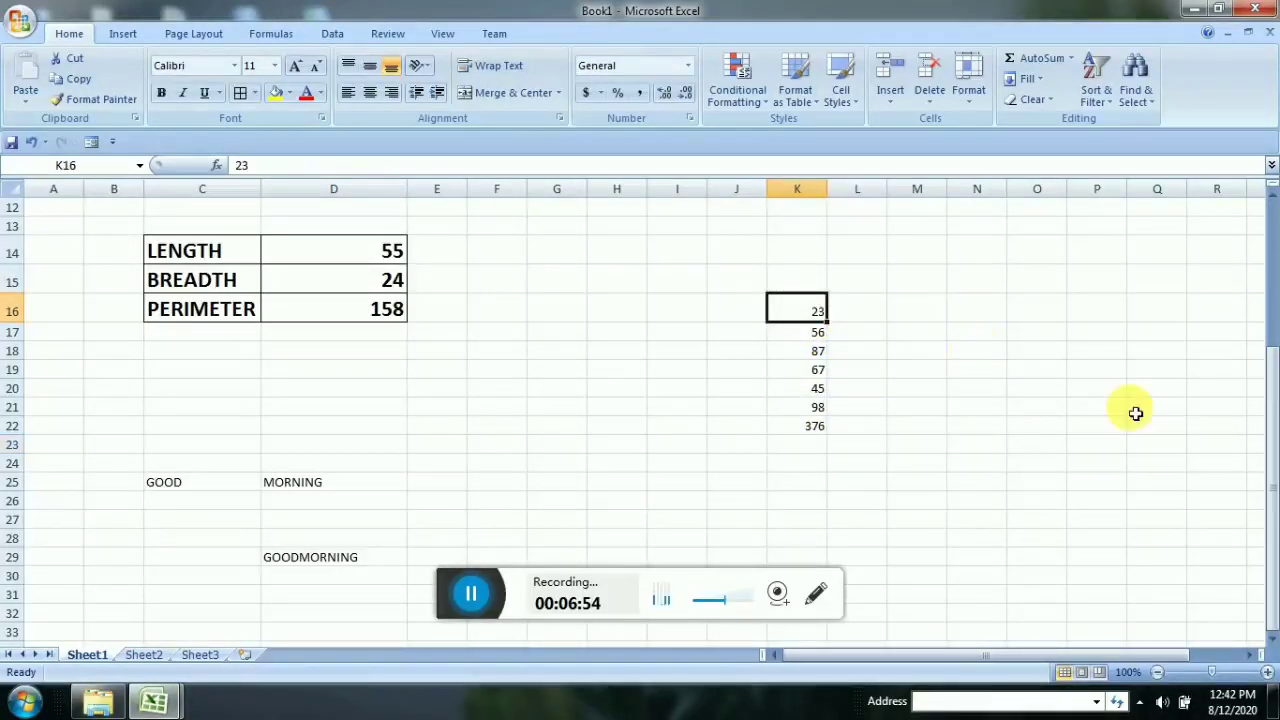
pyautogui.moveTo(1097, 389); pyautogui.dragTo(931, 340)
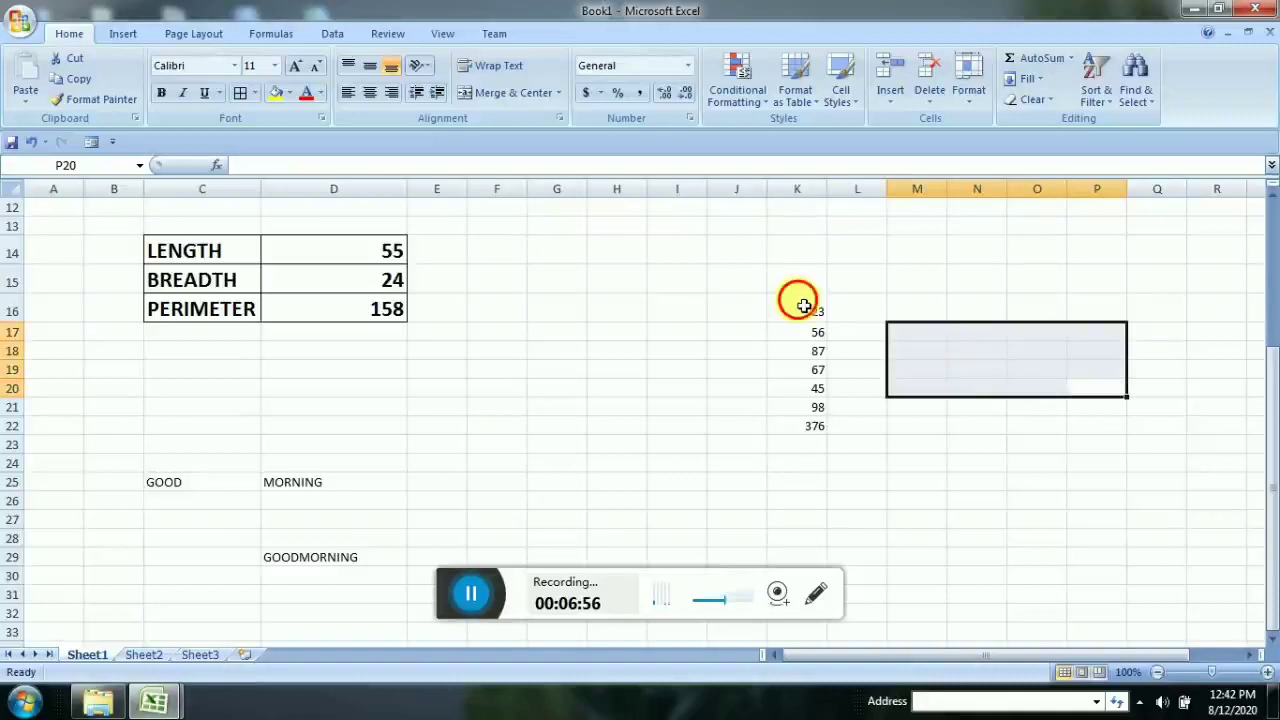
pyautogui.moveTo(803, 305); pyautogui.dragTo(817, 430)
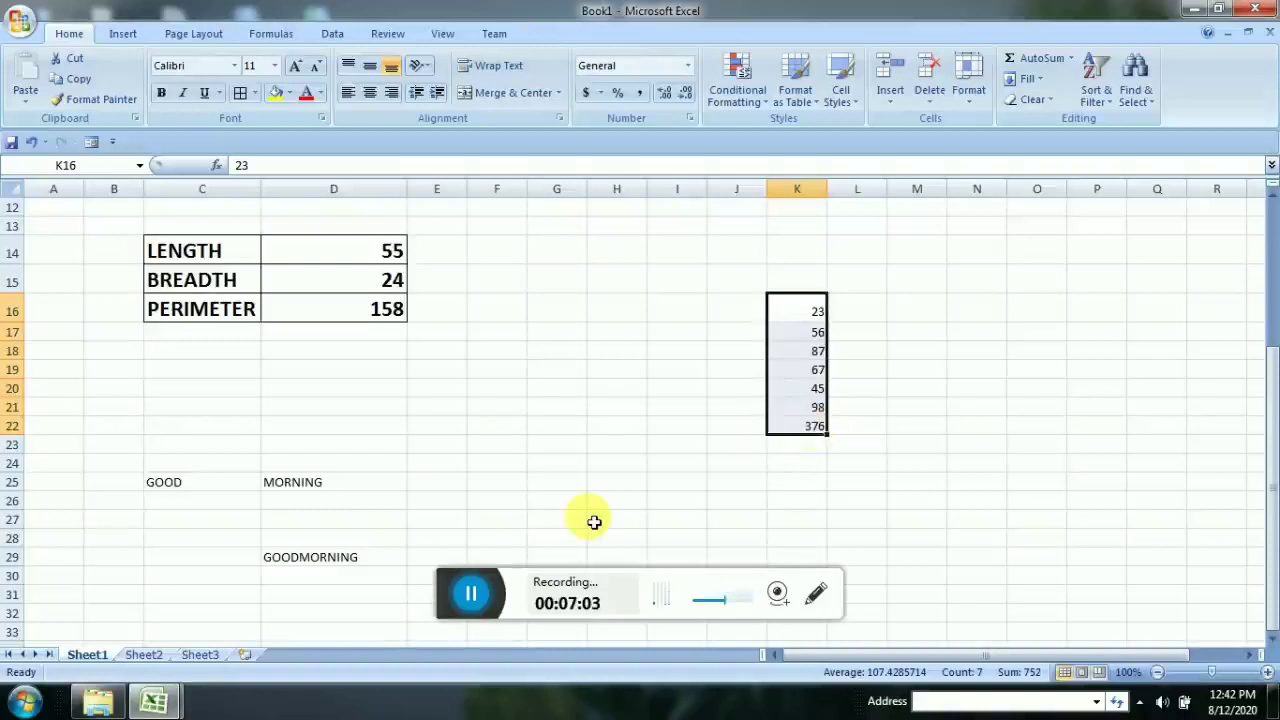
# Switch to the open STD-7 workbook containing the student marks tables.
pyautogui.moveTo(152, 707)
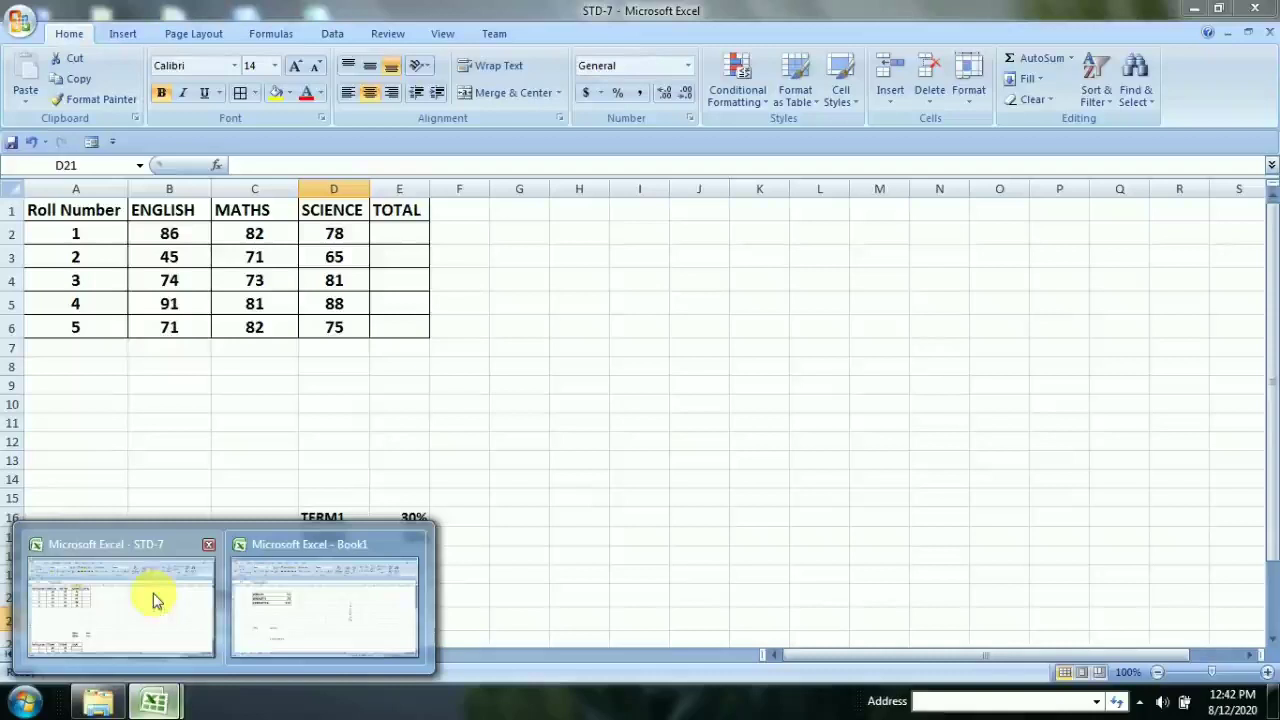
pyautogui.click(155, 600)
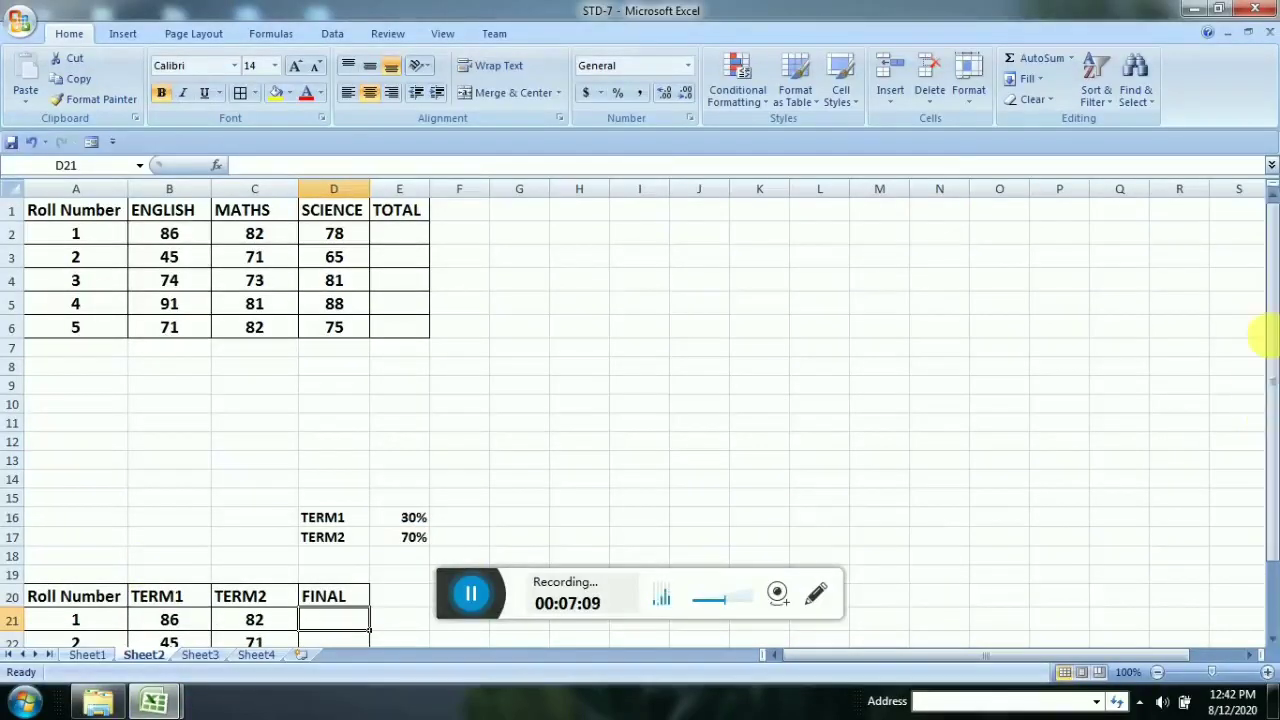
# Total the first student's marks in cell E2 with the formula =B2+C2+D2 and fill it down to E6.
pyautogui.moveTo(1274, 320); pyautogui.dragTo(1273, 243)
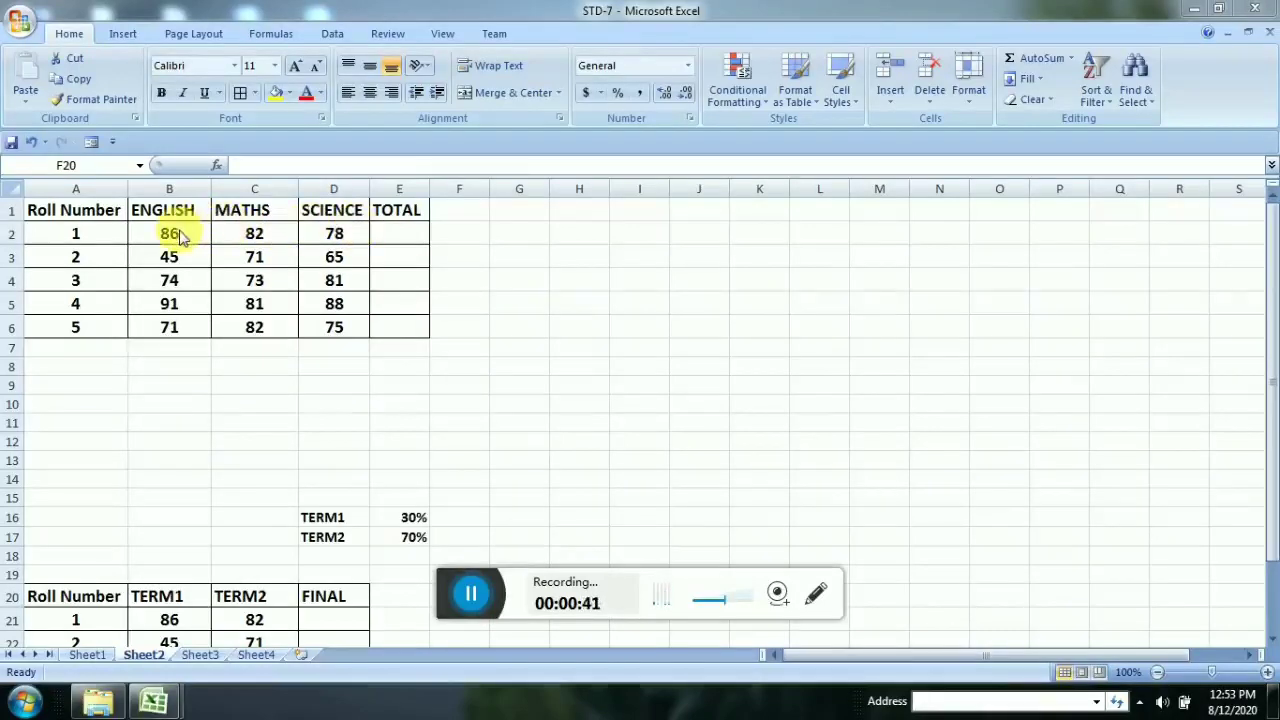
pyautogui.click(405, 237)
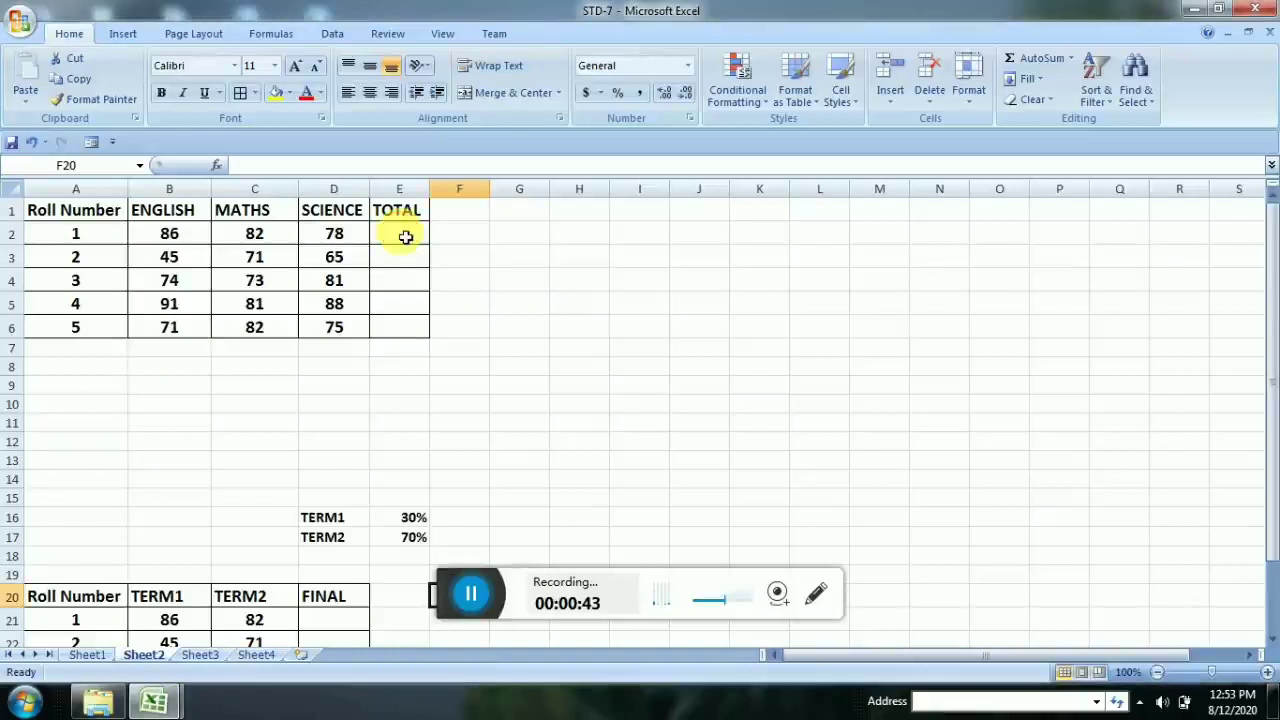
pyautogui.click(405, 240)
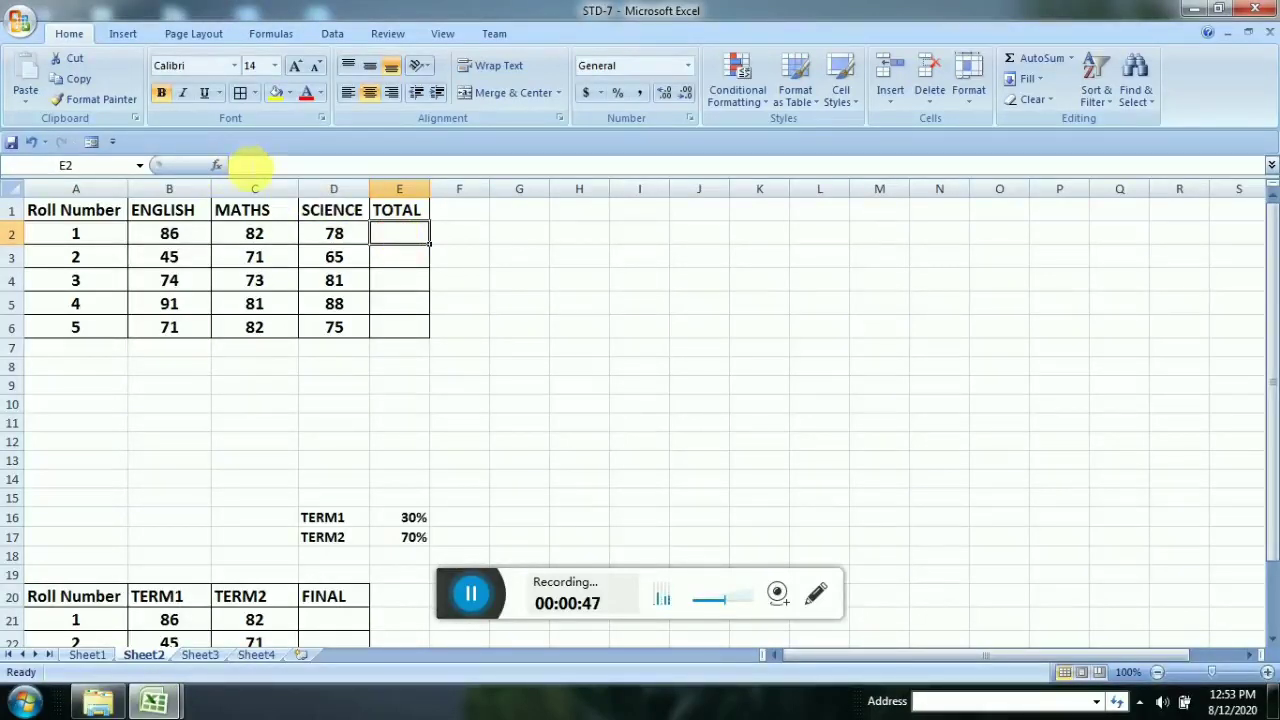
pyautogui.click(250, 165)
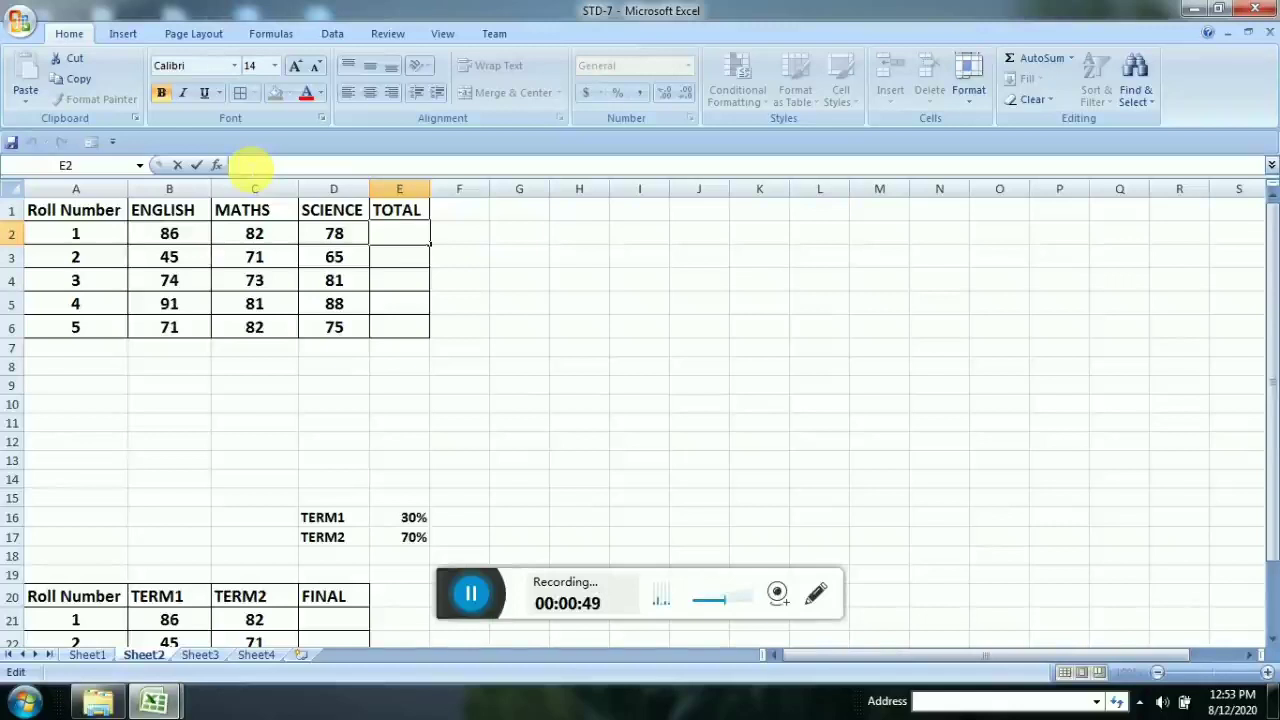
pyautogui.write('=')
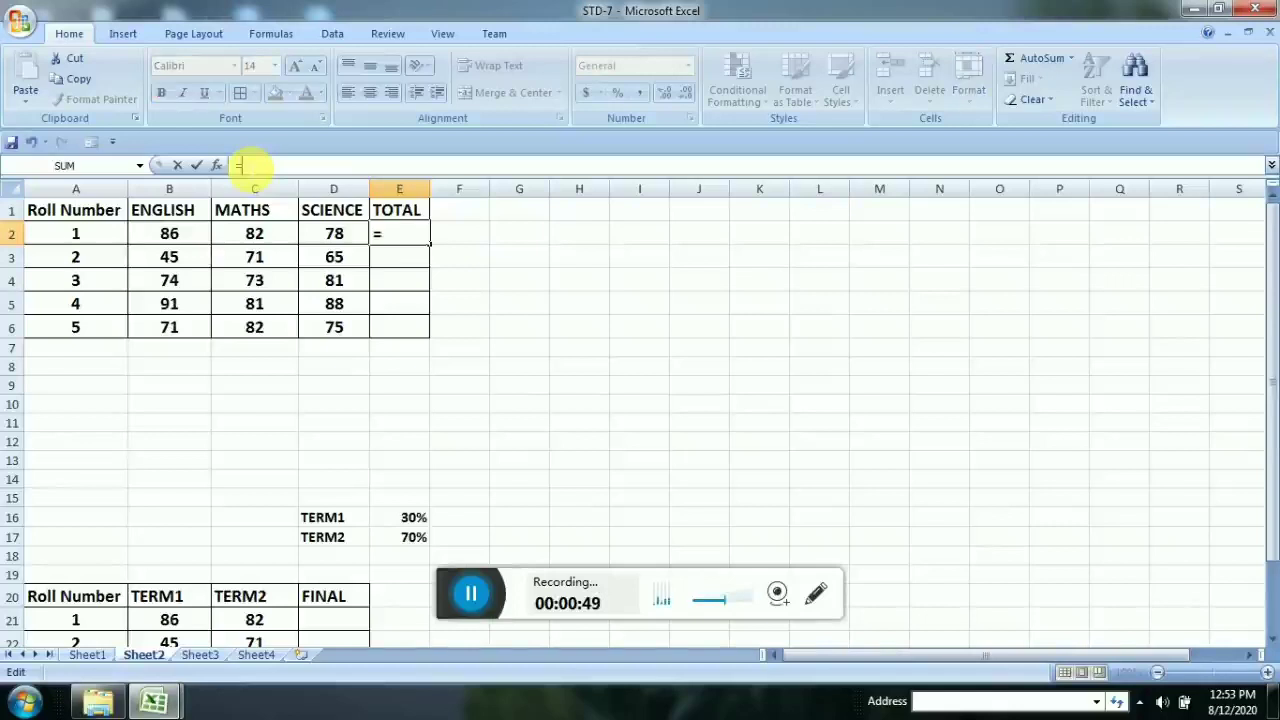
pyautogui.click(178, 236)
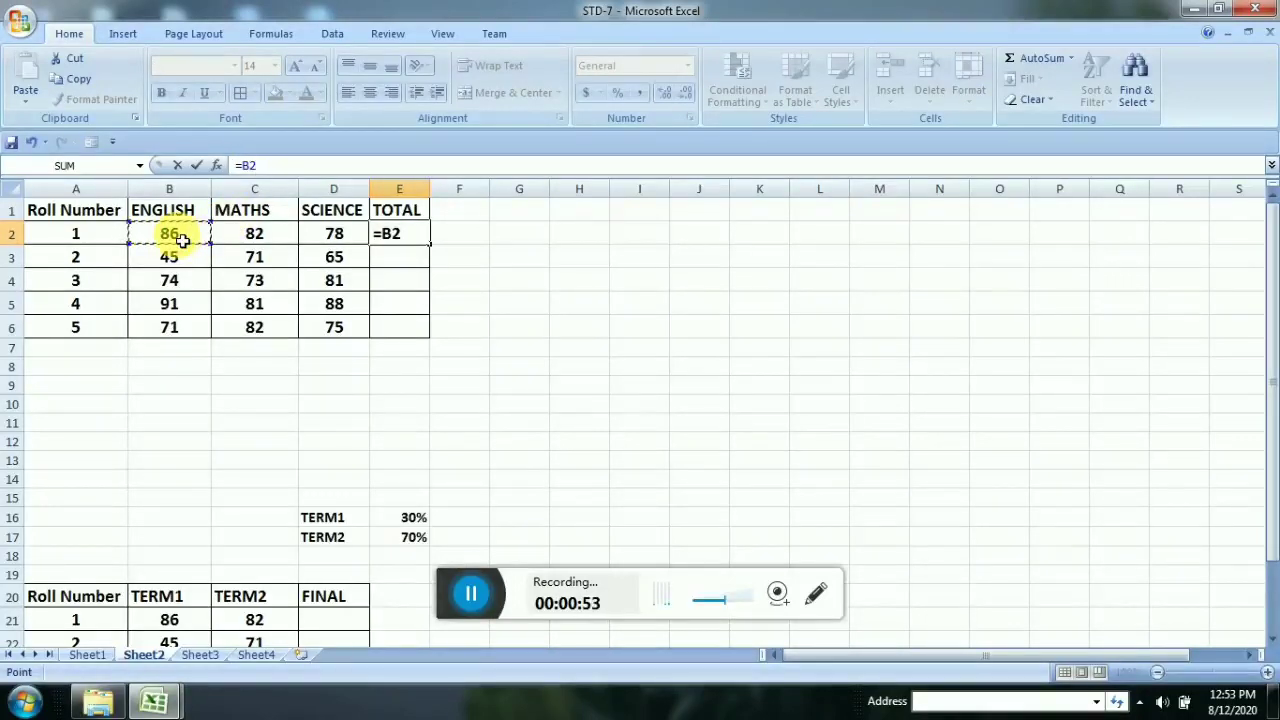
pyautogui.write('+')
pyautogui.click(254, 236)
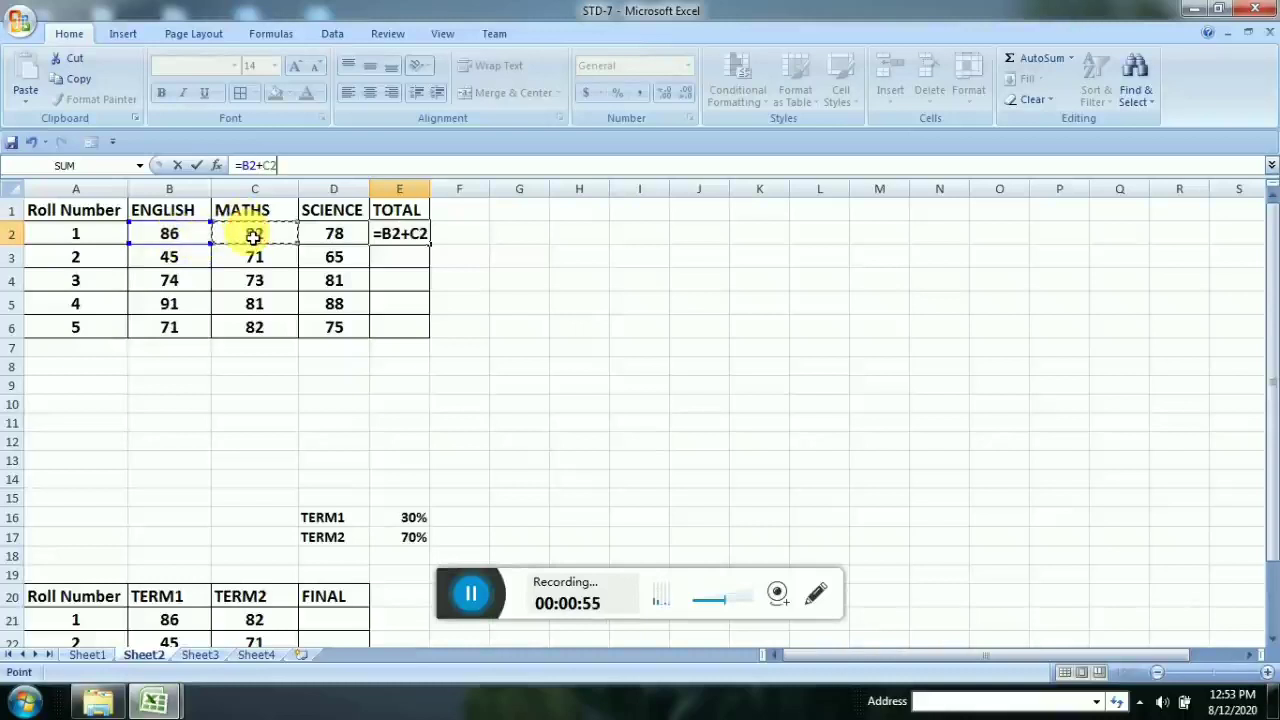
pyautogui.write('+')
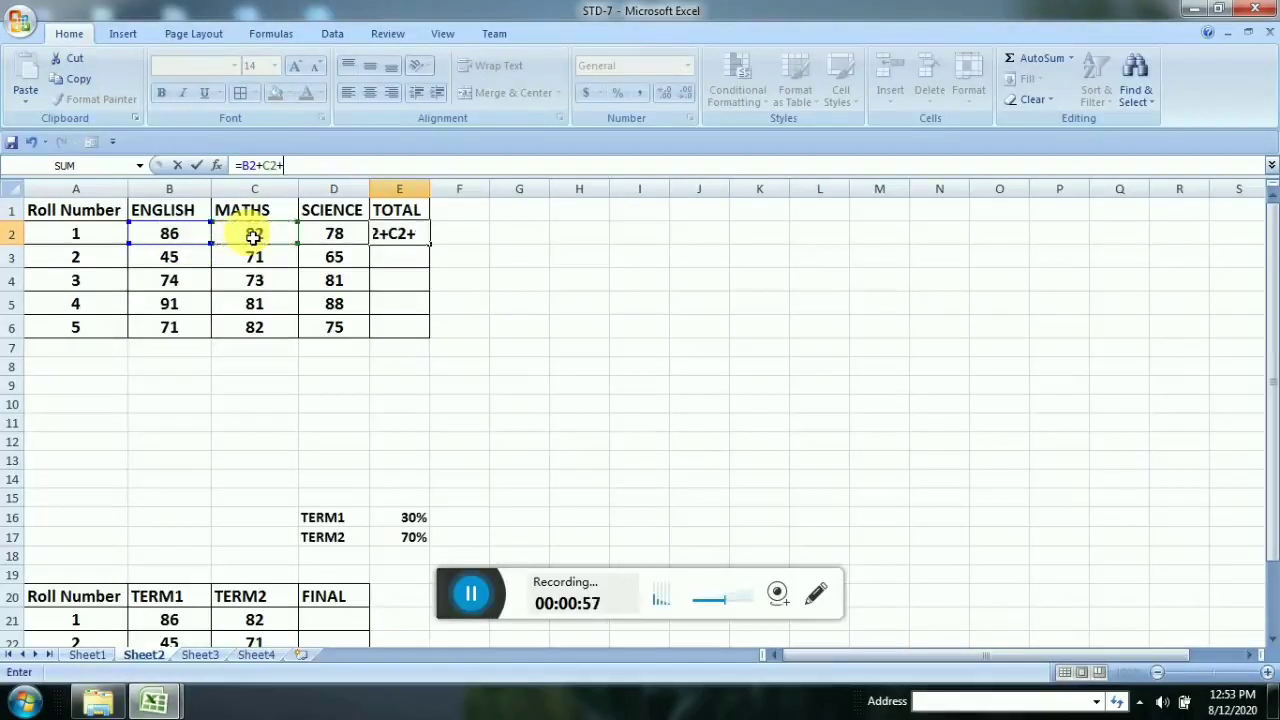
pyautogui.click(334, 236)
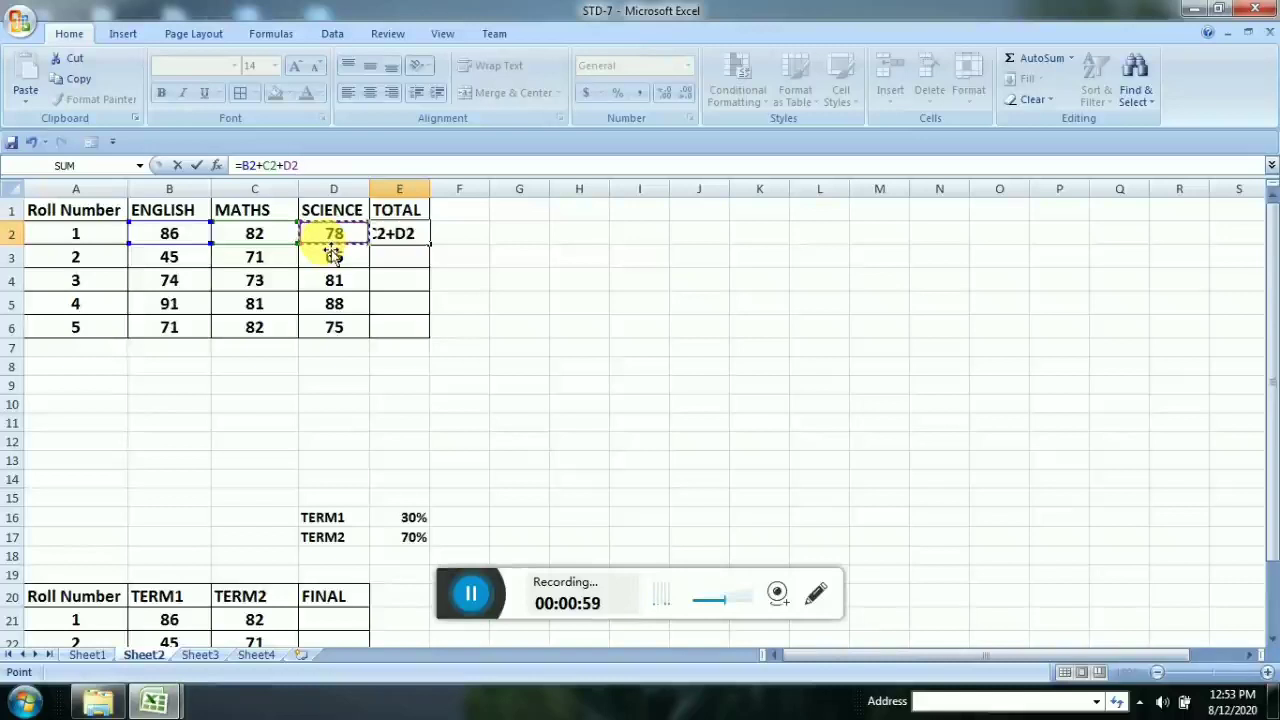
pyautogui.press('Return')
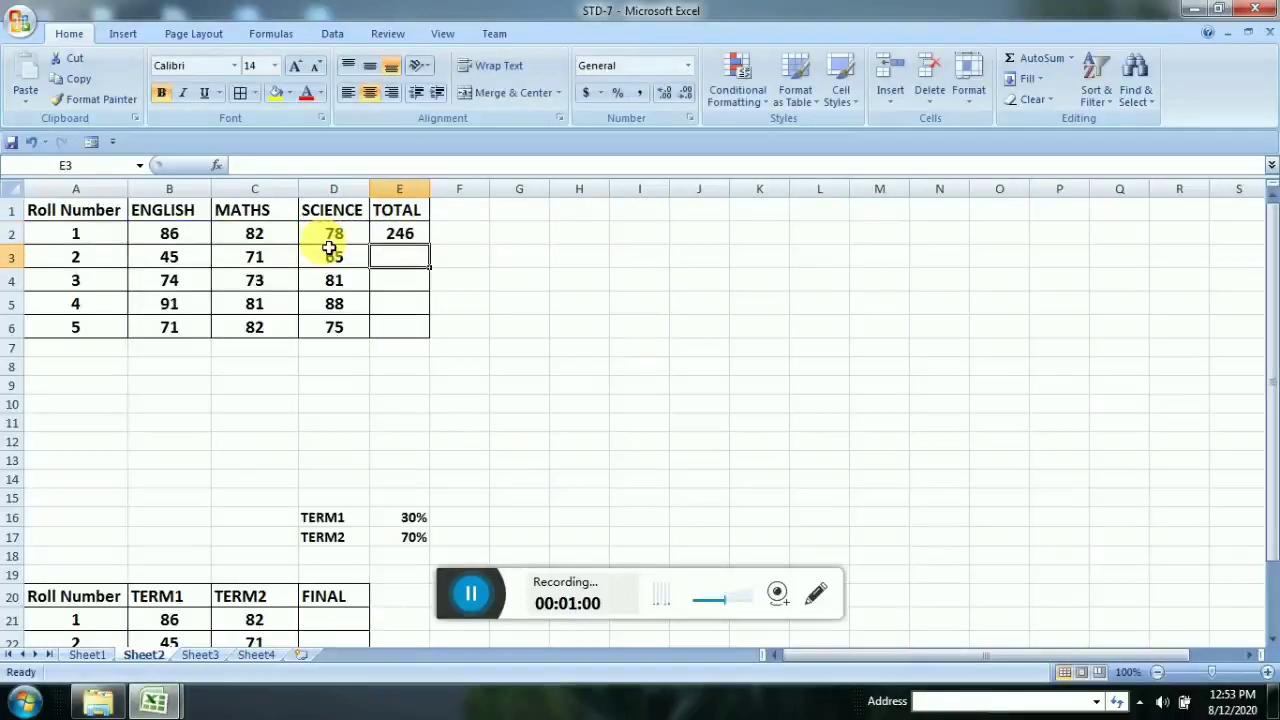
pyautogui.click(413, 236)
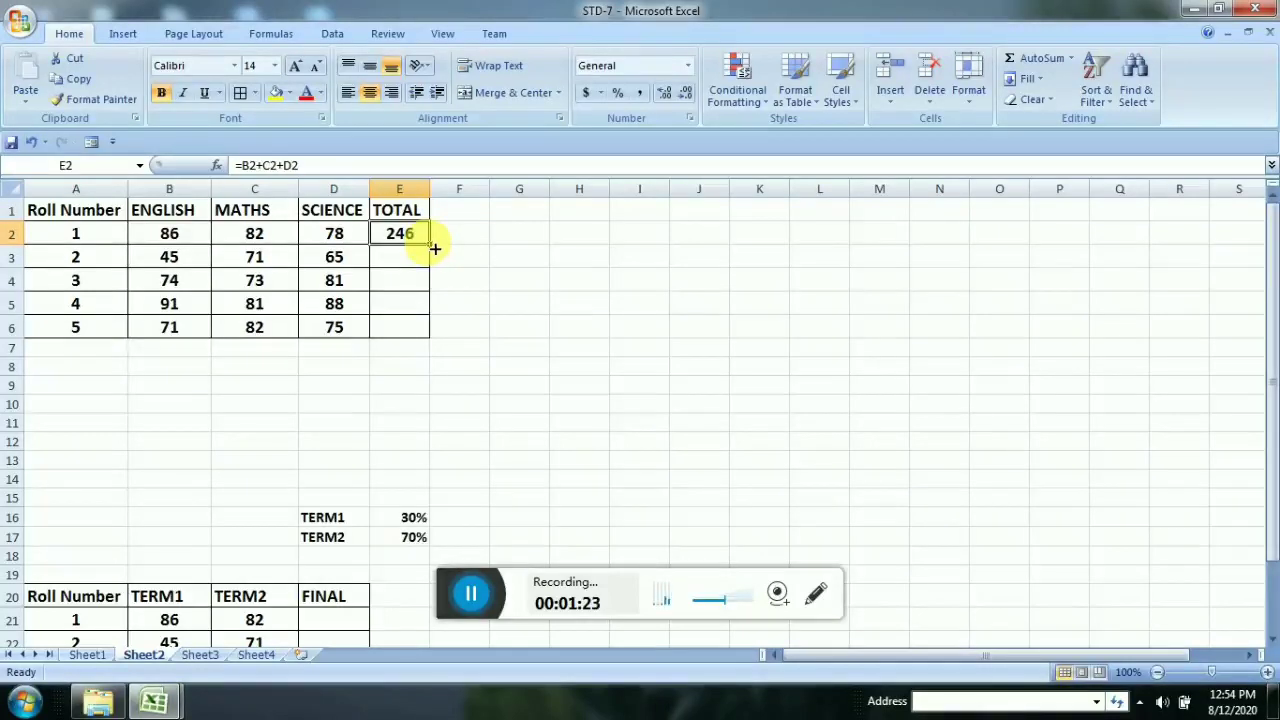
pyautogui.moveTo(435, 249); pyautogui.dragTo(440, 344)
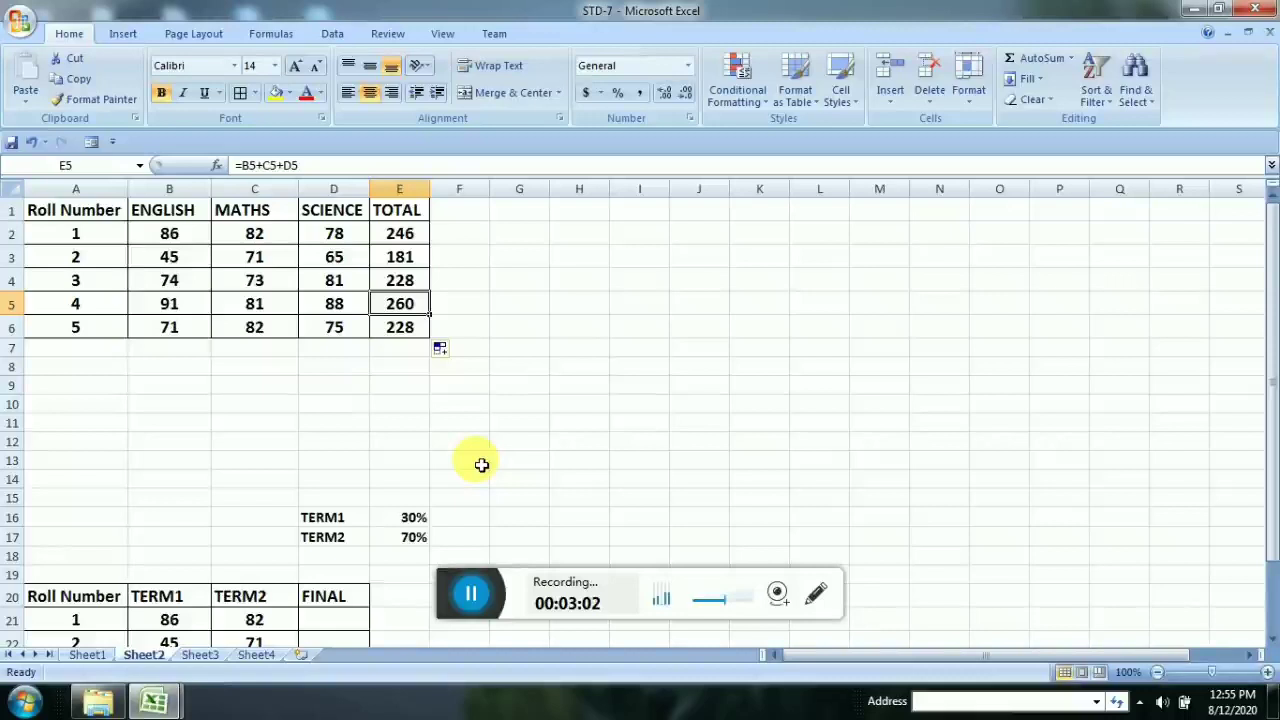
# Examine the TERM1 and TERM2 marks in the second table and the term weightings in cells D16 to E17.
pyautogui.click(1271, 639)
pyautogui.click(1271, 639)
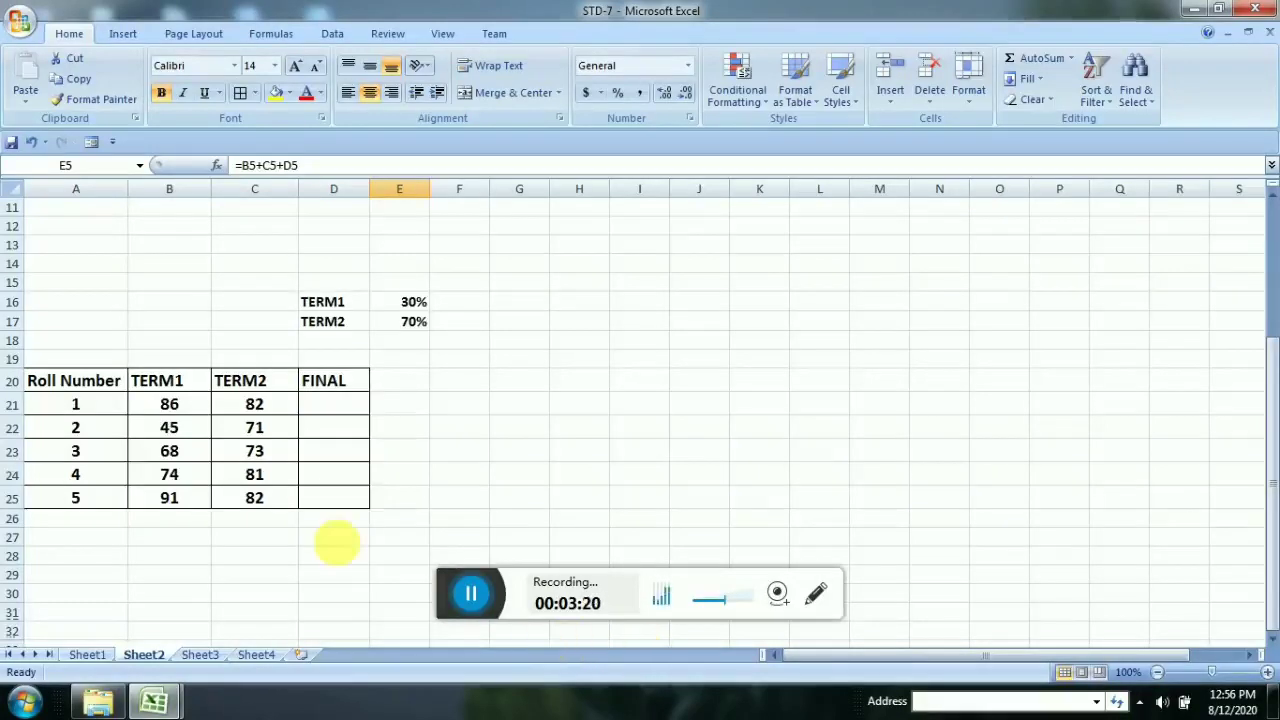
pyautogui.click(171, 410)
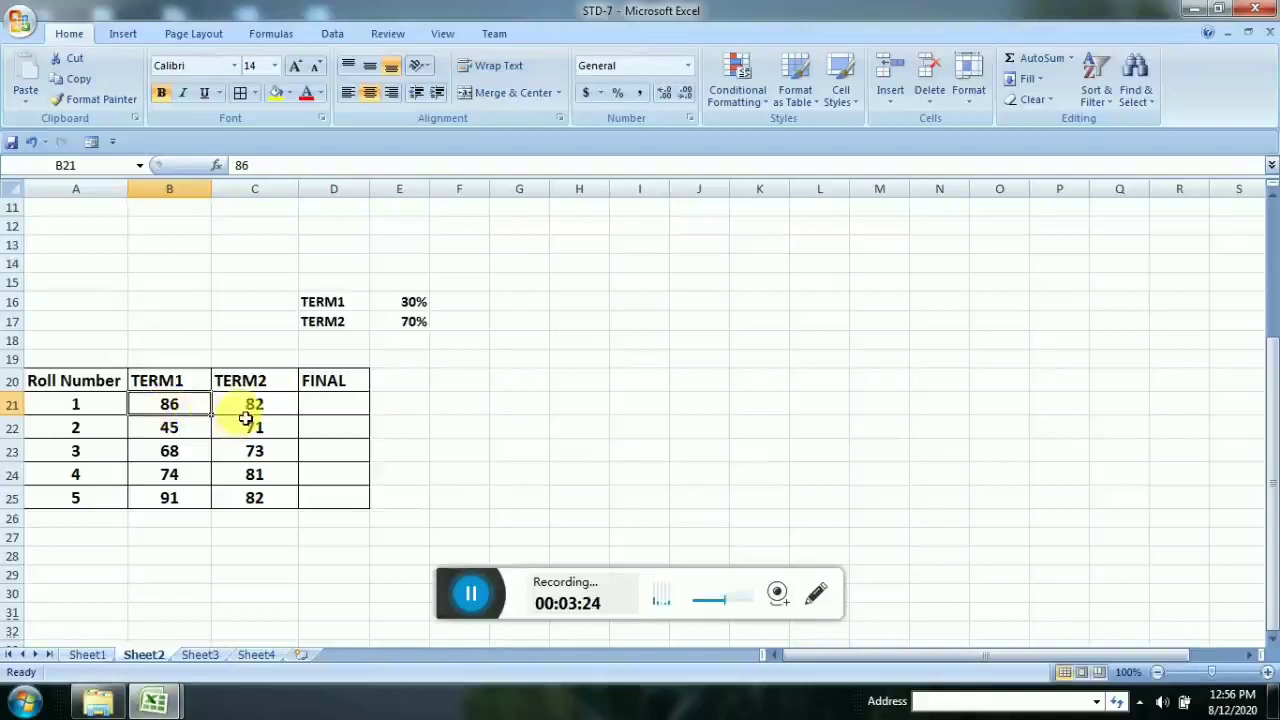
pyautogui.click(246, 408)
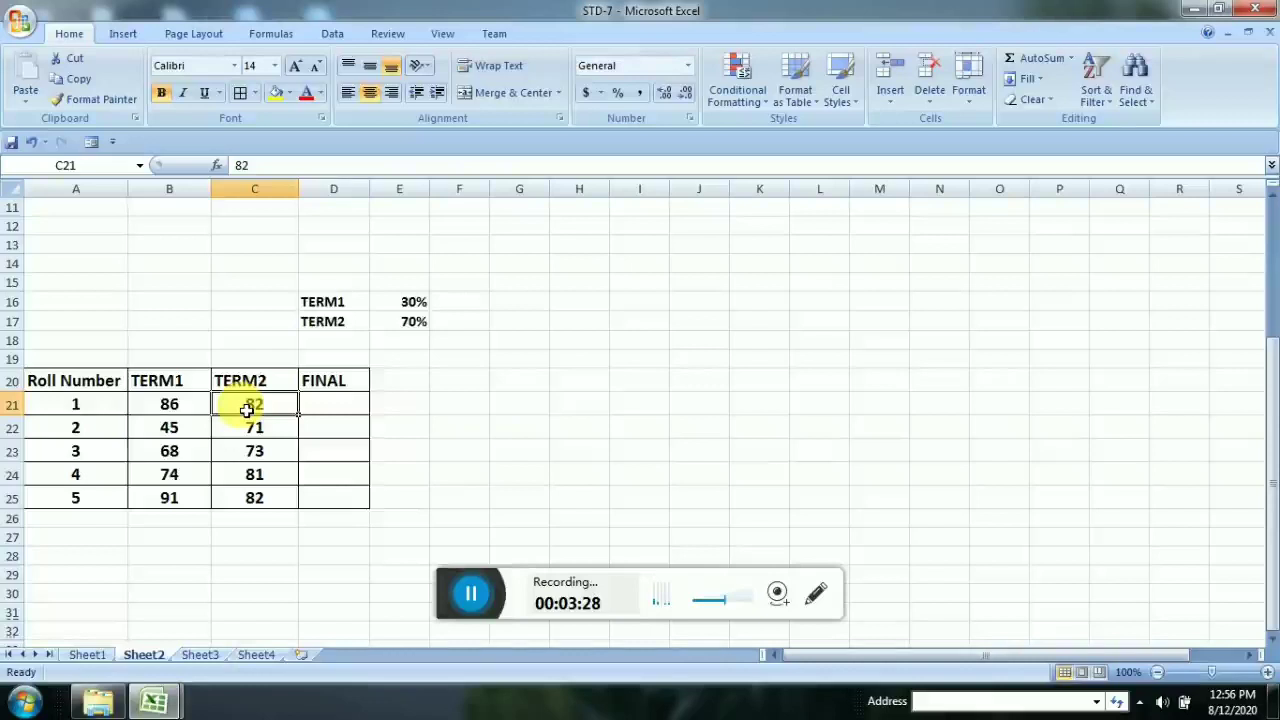
pyautogui.click(183, 379)
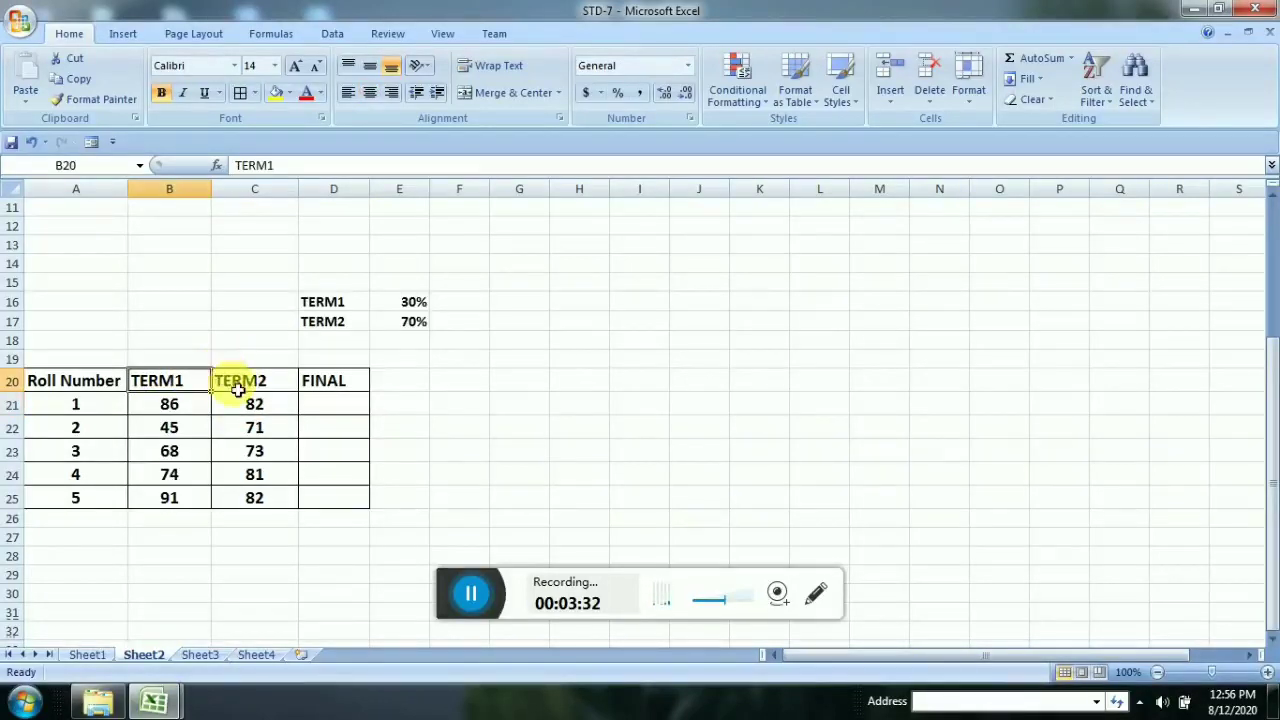
pyautogui.click(238, 388)
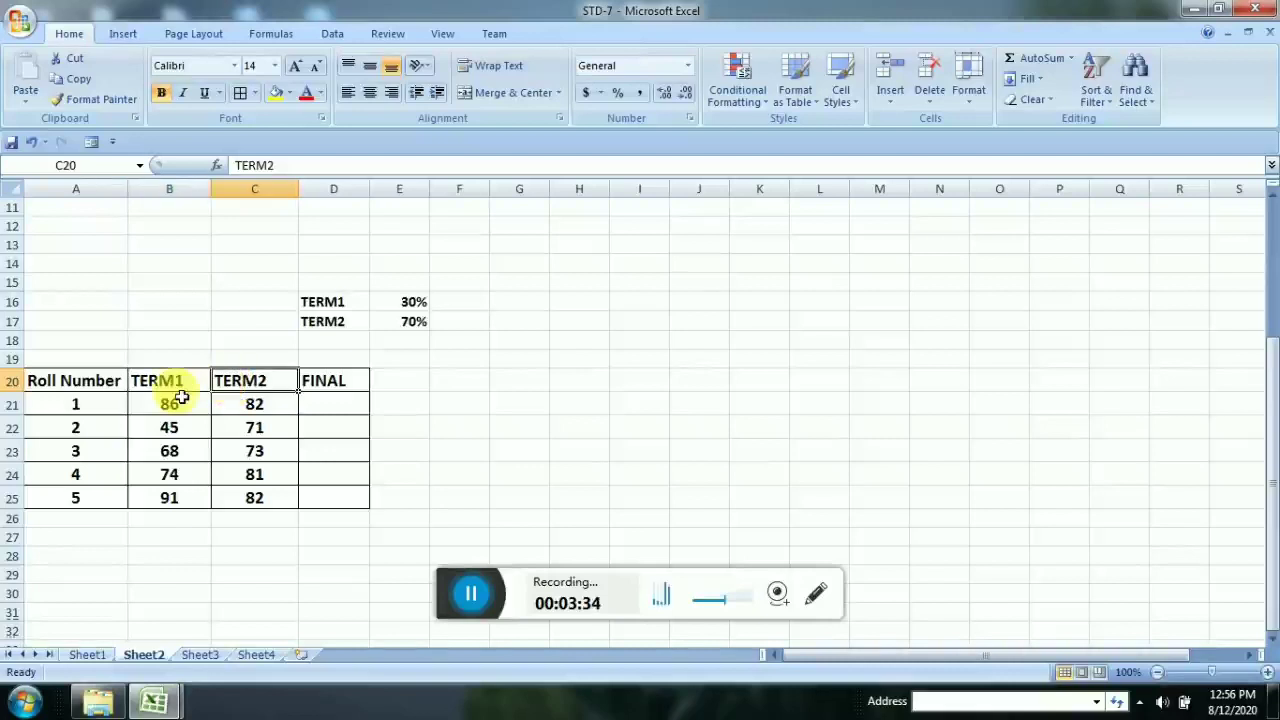
pyautogui.click(101, 409)
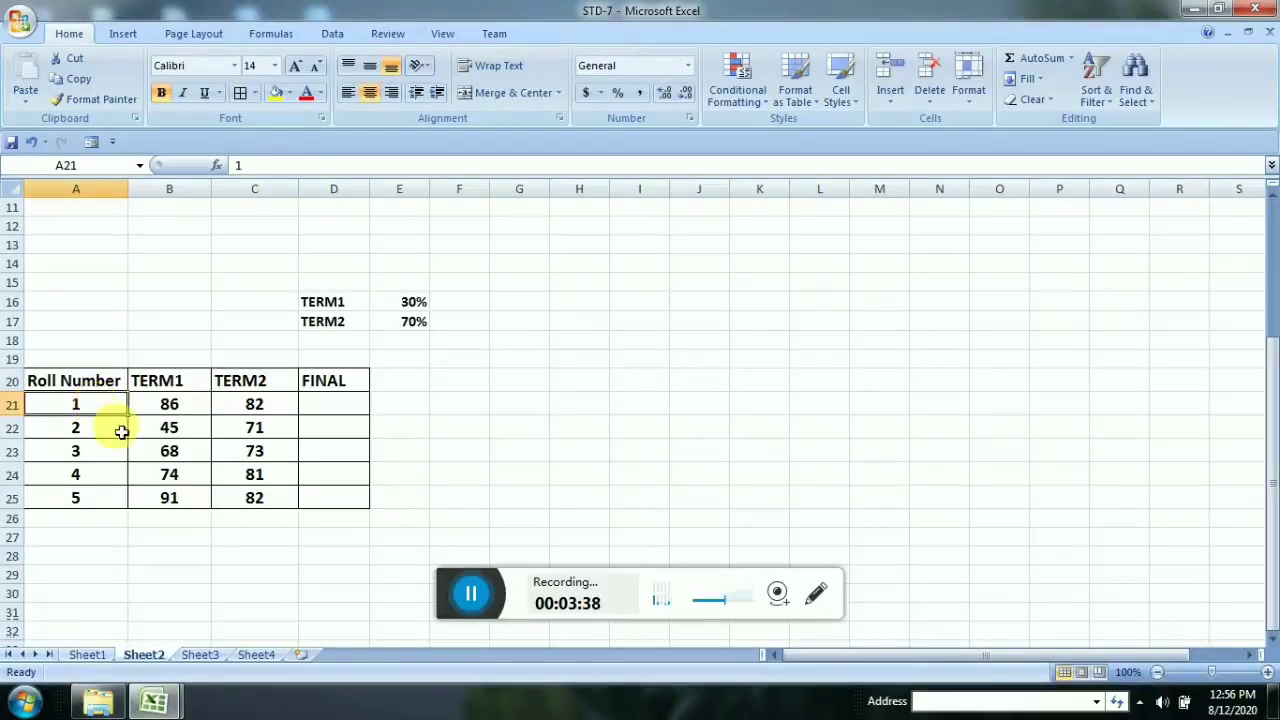
pyautogui.click(161, 410)
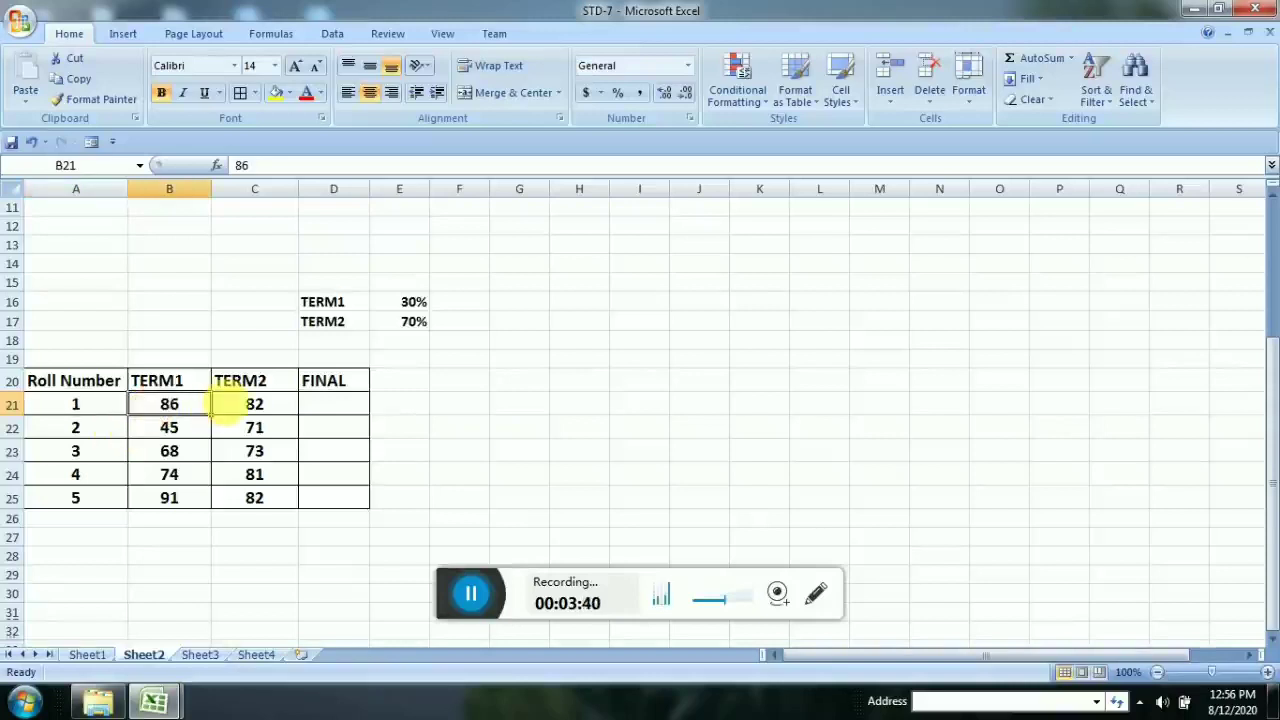
pyautogui.click(247, 407)
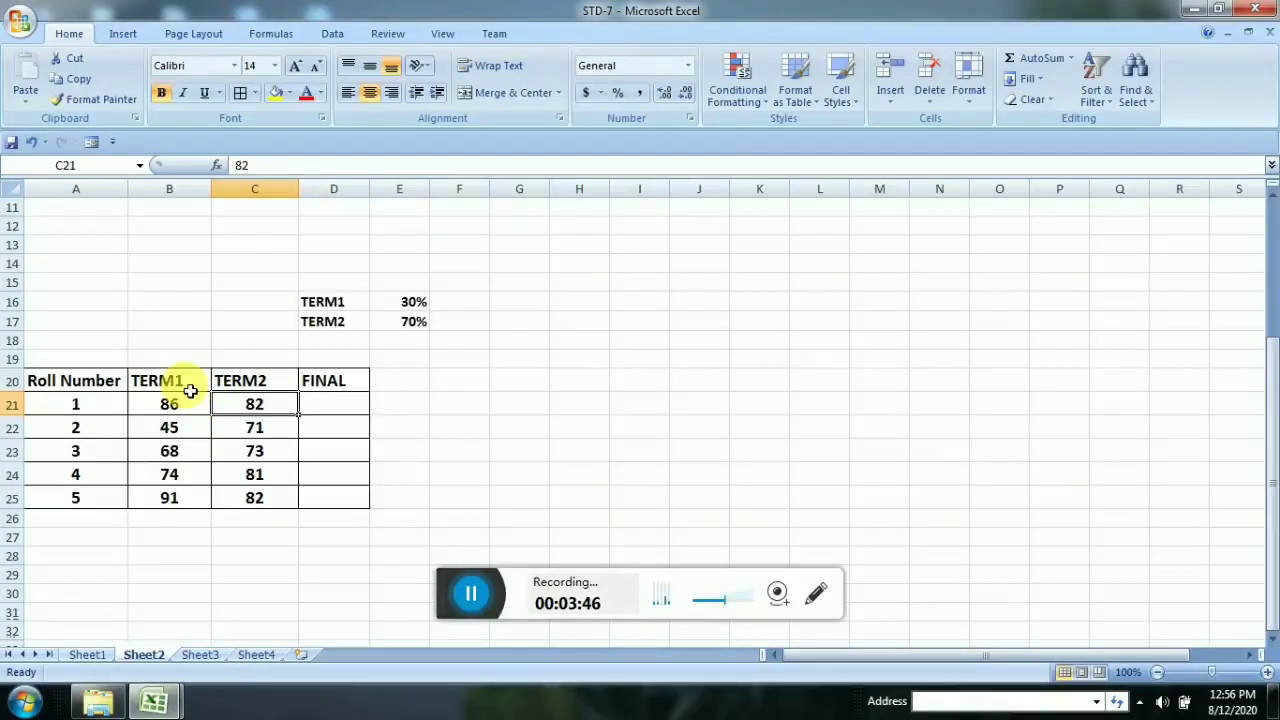
pyautogui.click(247, 383)
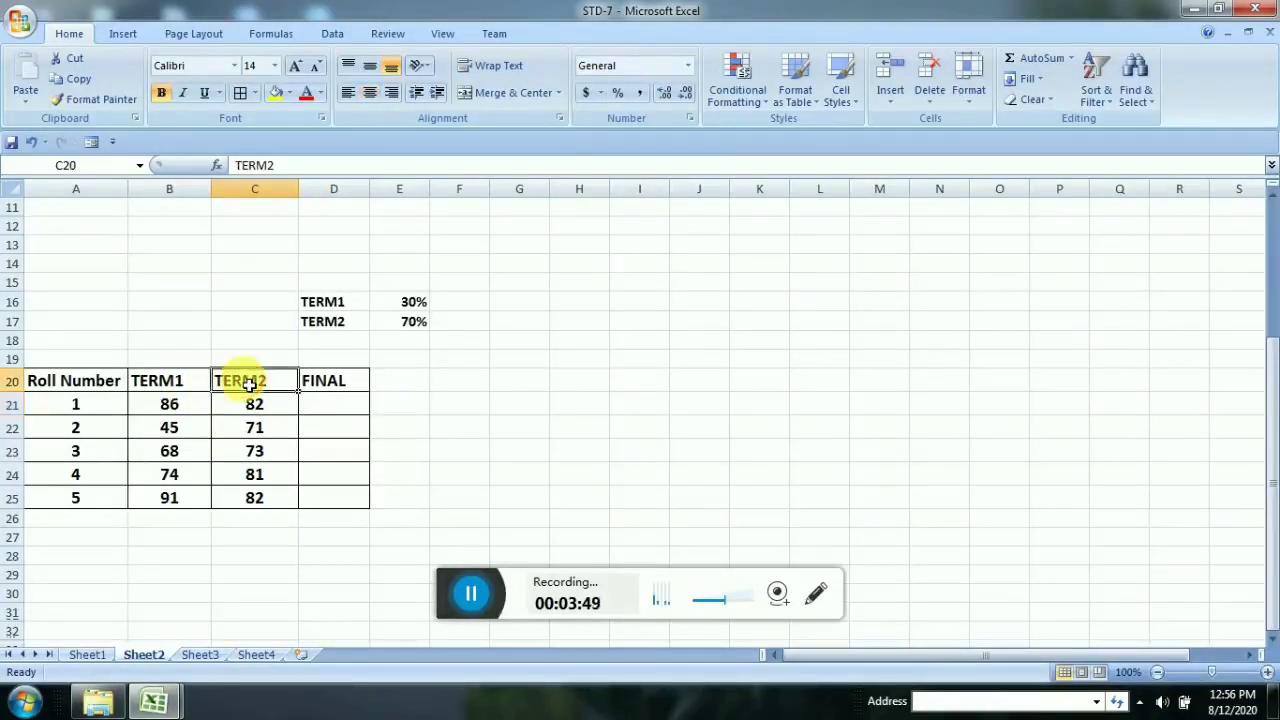
pyautogui.click(95, 414)
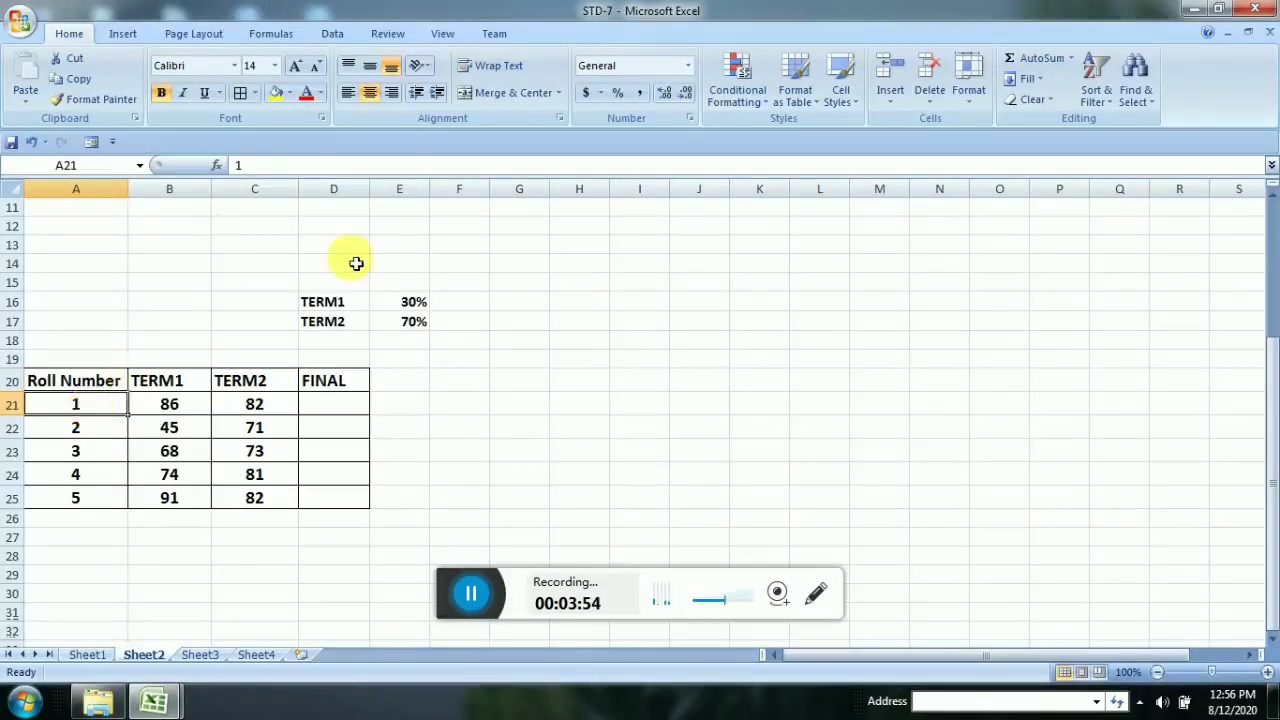
pyautogui.click(410, 307)
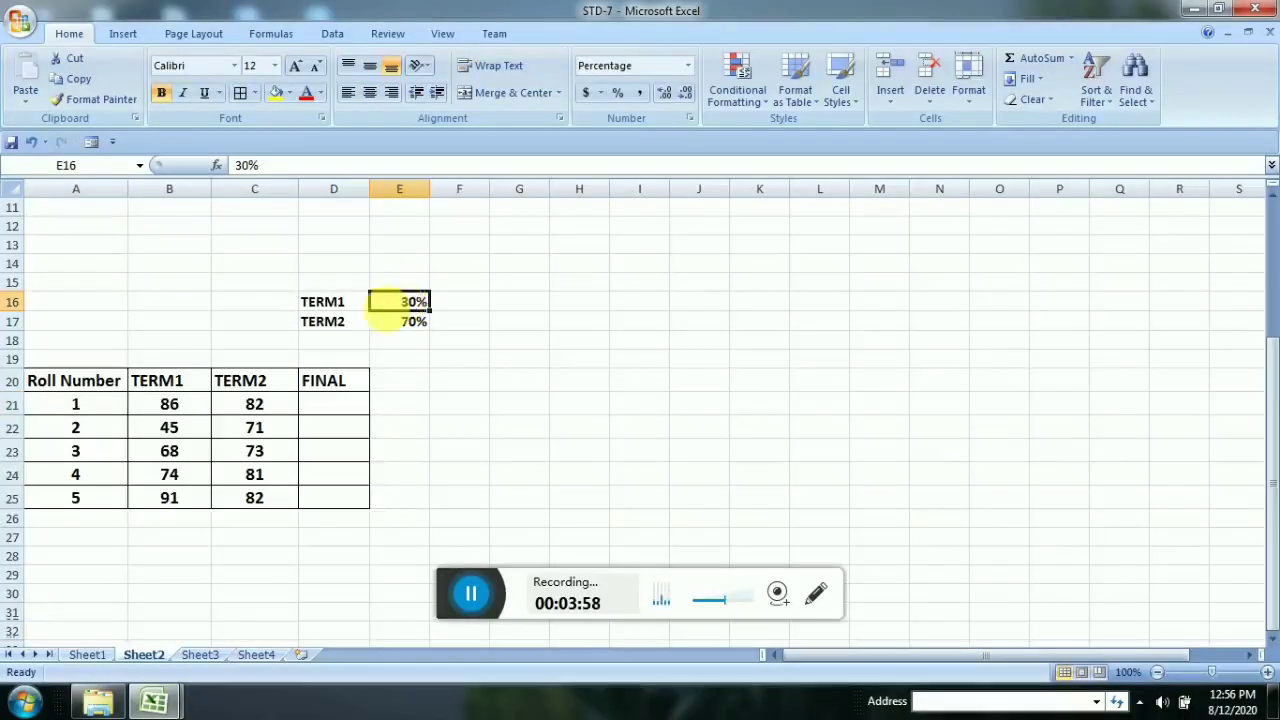
pyautogui.click(344, 315)
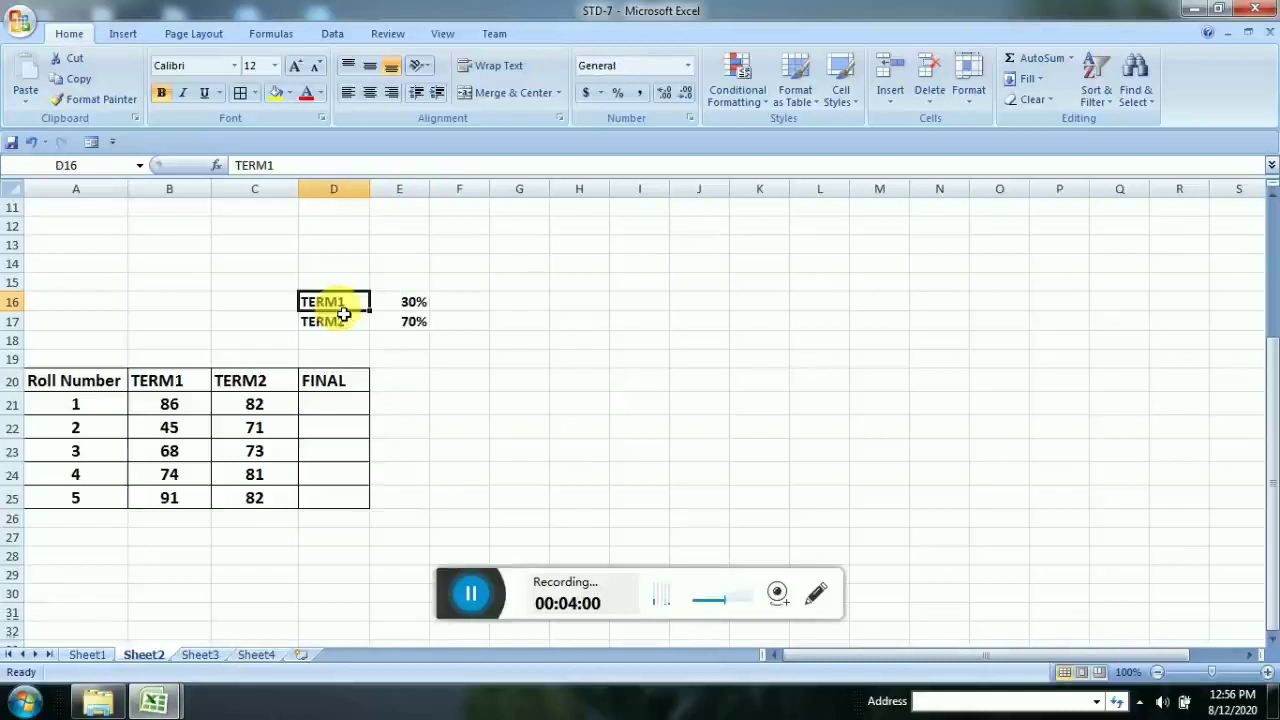
pyautogui.click(409, 330)
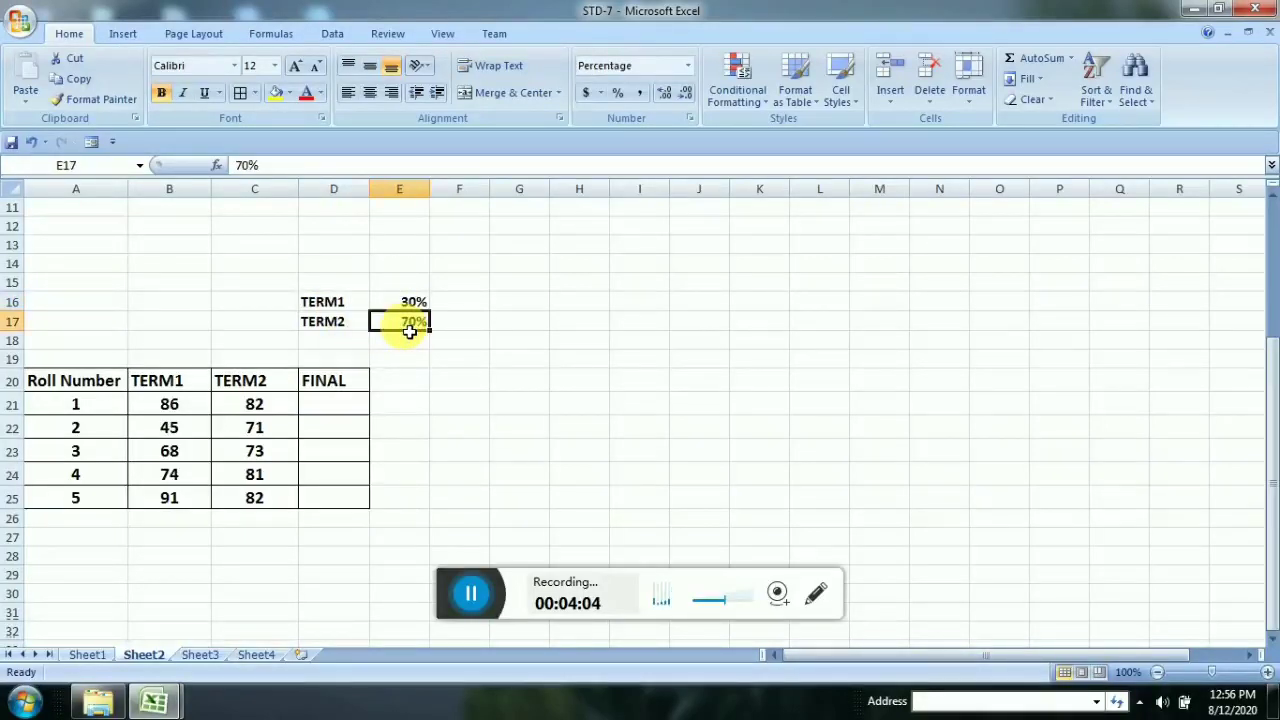
pyautogui.click(344, 324)
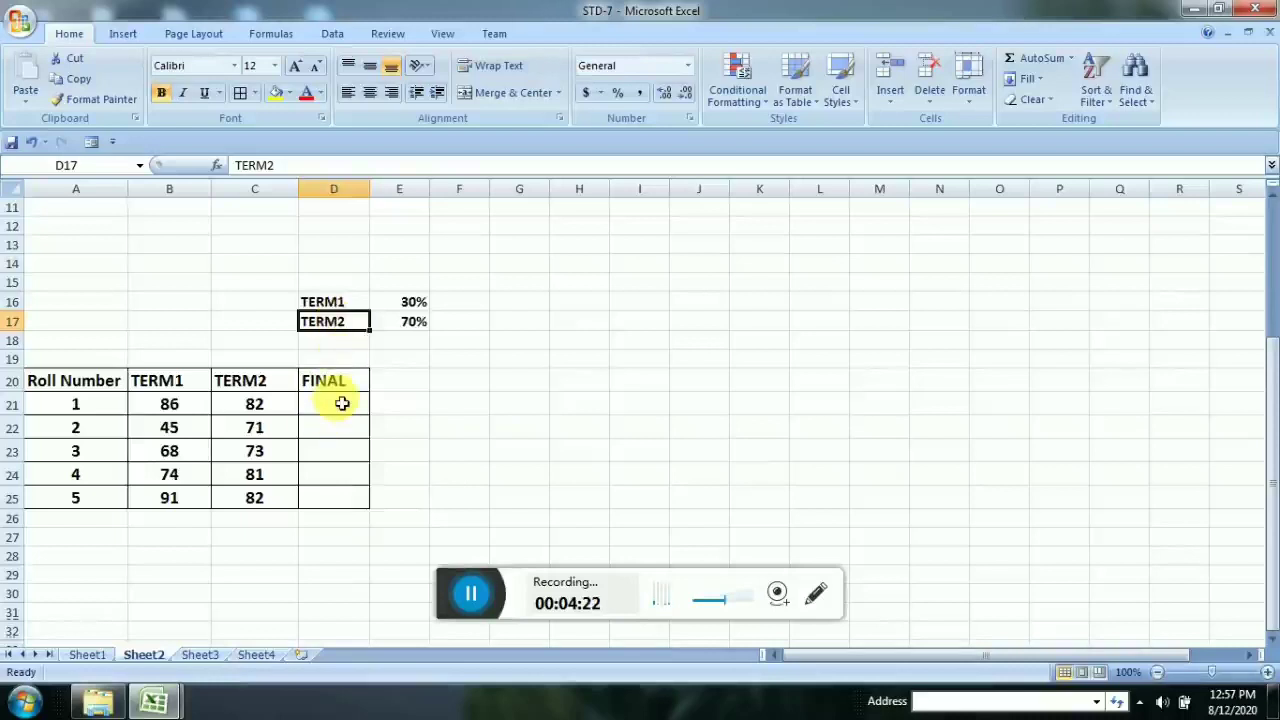
# Calculate the first student's weighted final mark in cell D21 with the formula =B21*$E$16+C21*$E$17.
pyautogui.click(341, 411)
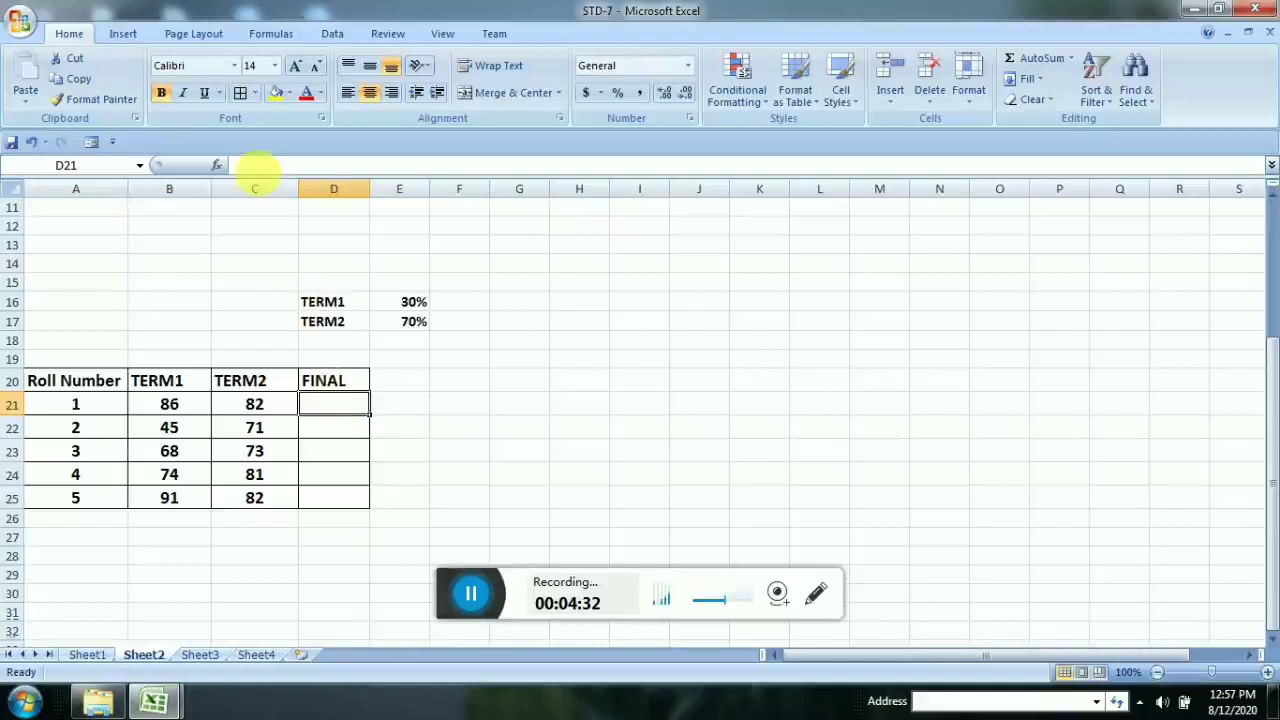
pyautogui.click(253, 165)
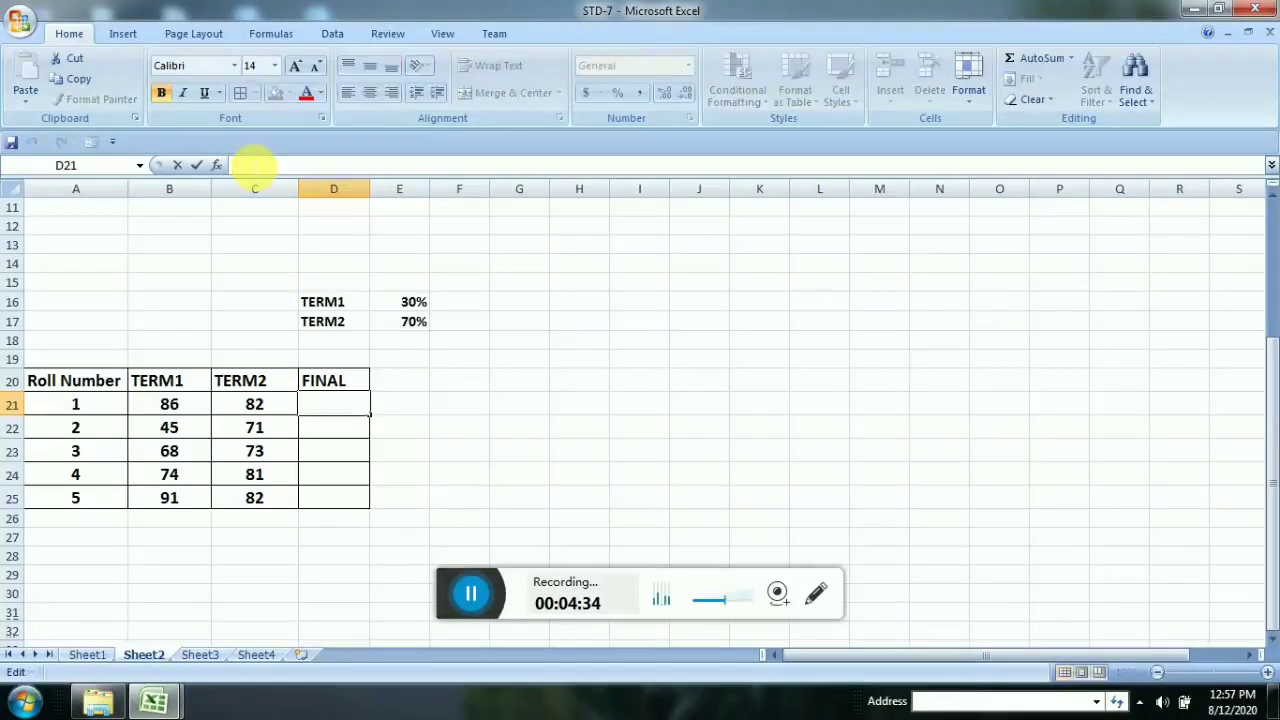
pyautogui.write('=')
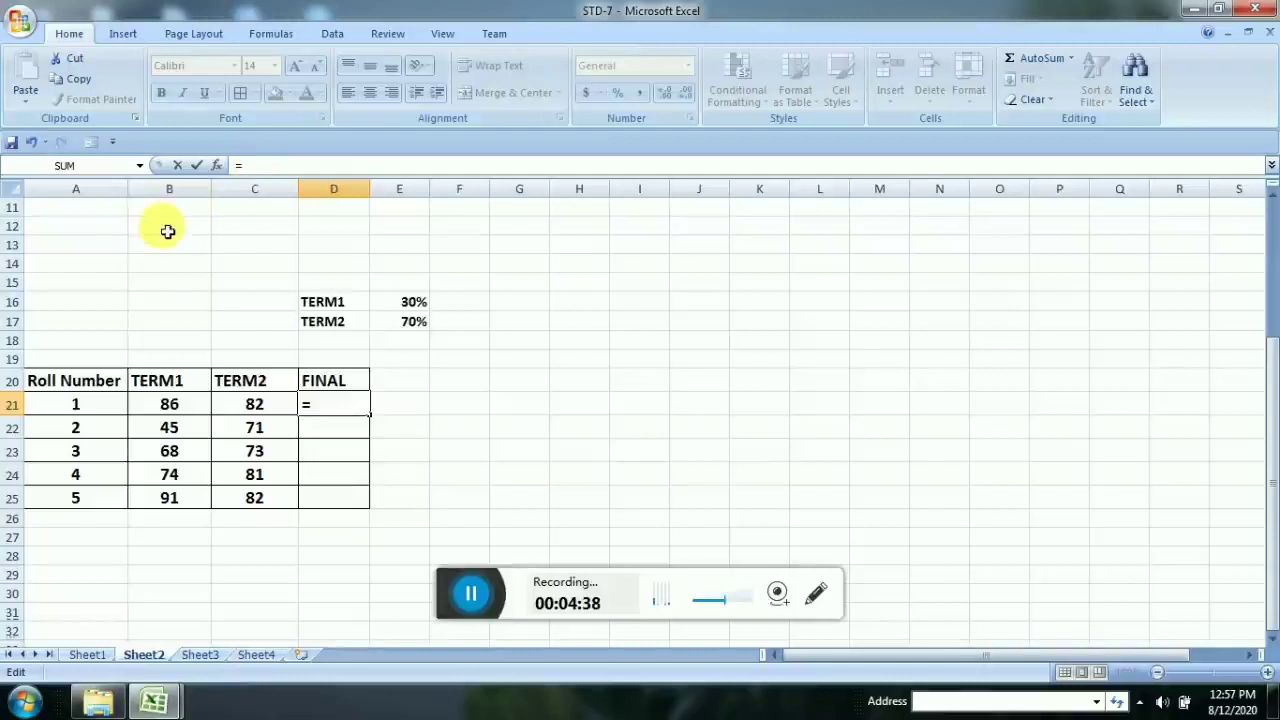
pyautogui.click(173, 404)
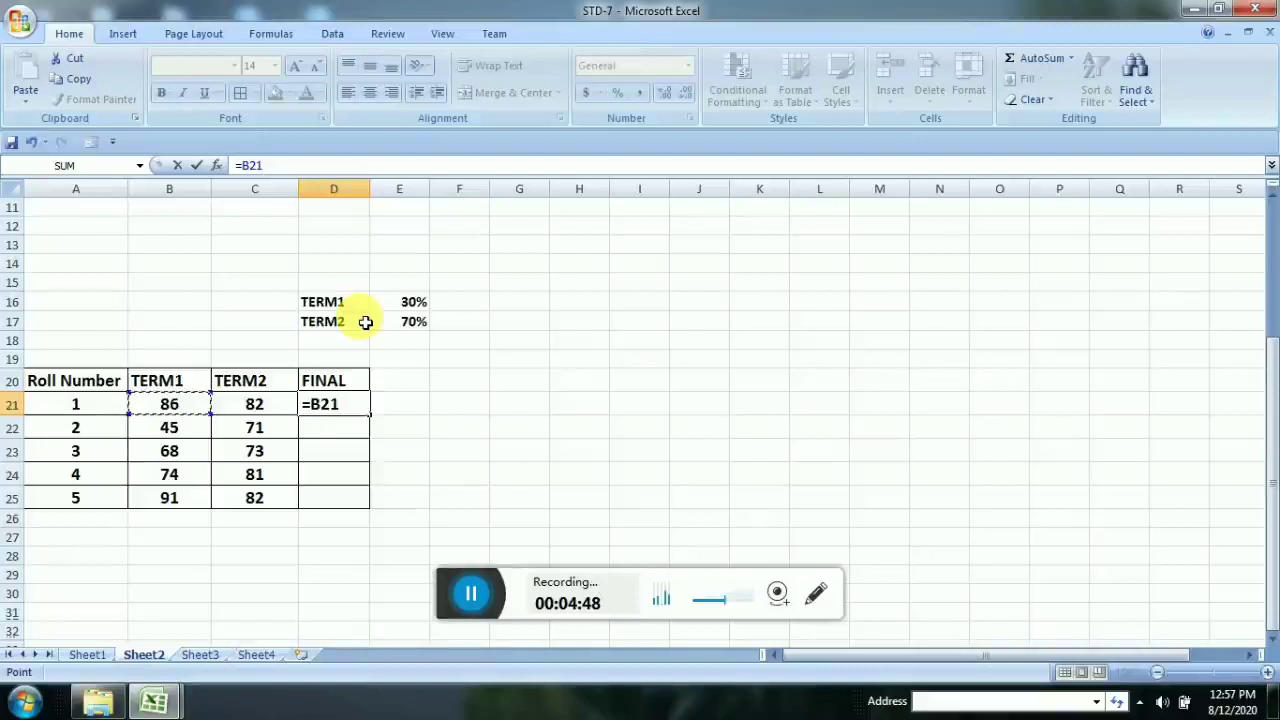
pyautogui.write('*')
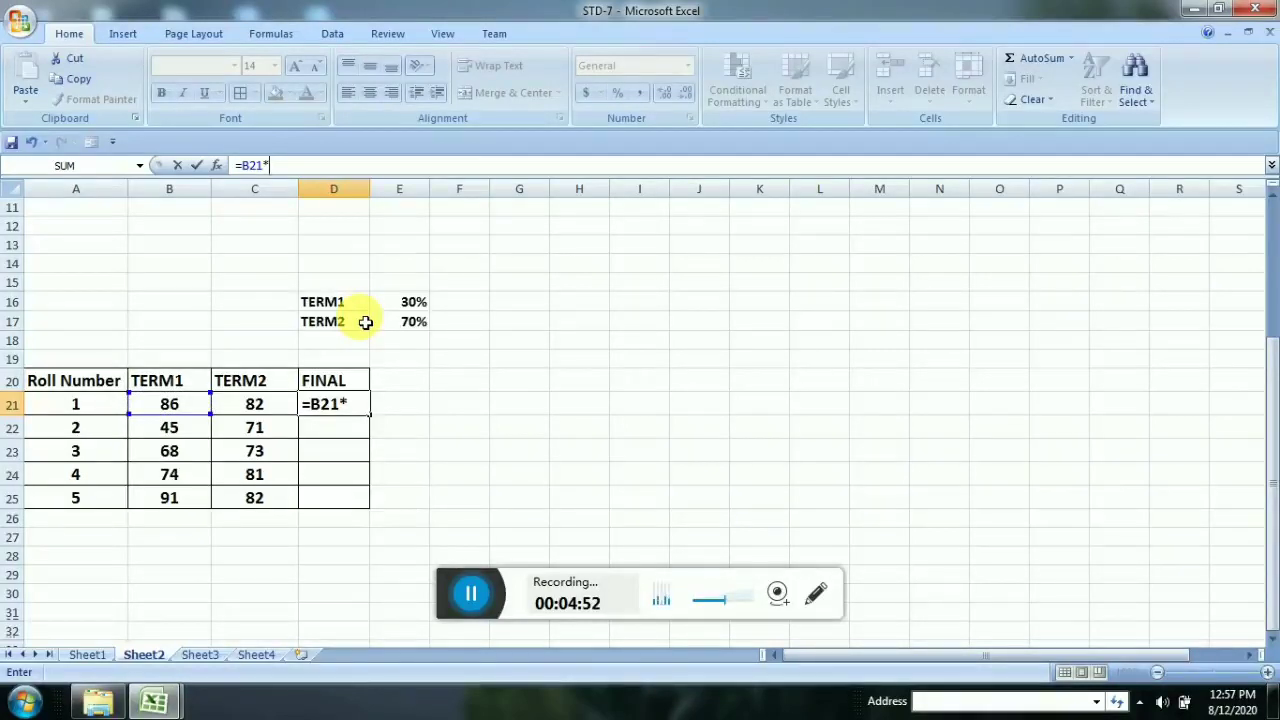
pyautogui.write('$E')
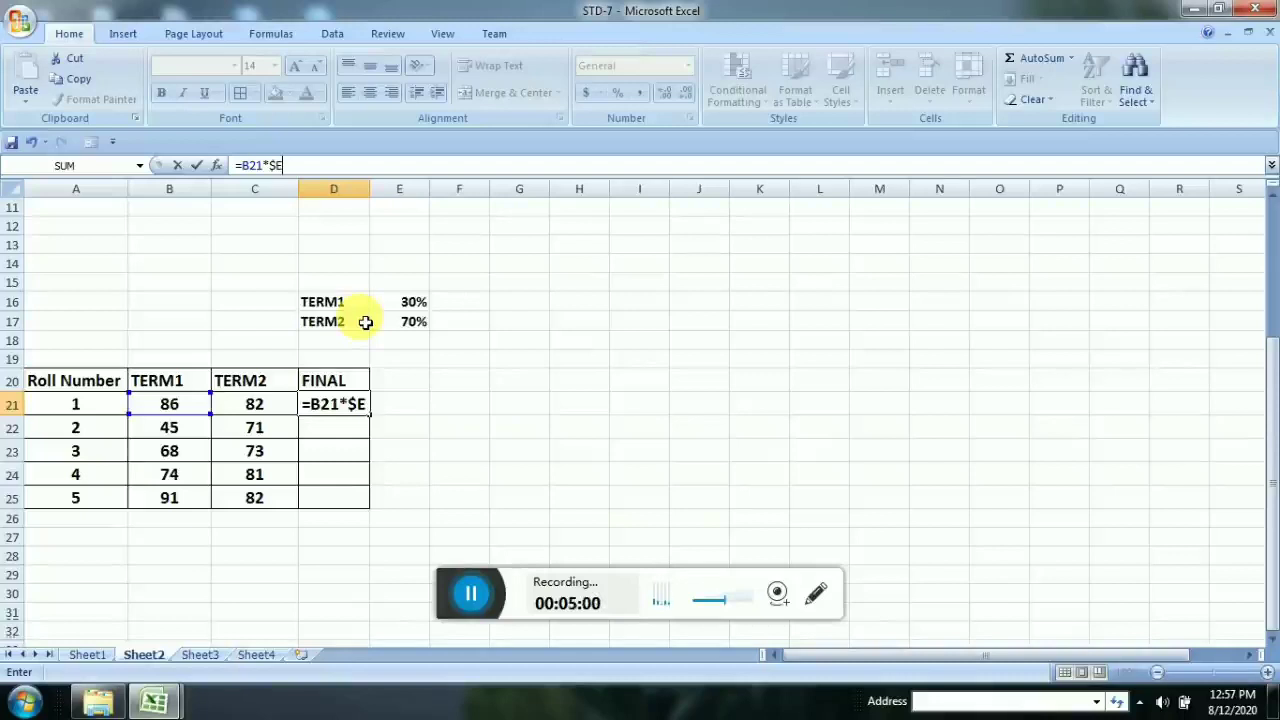
pyautogui.write('$')
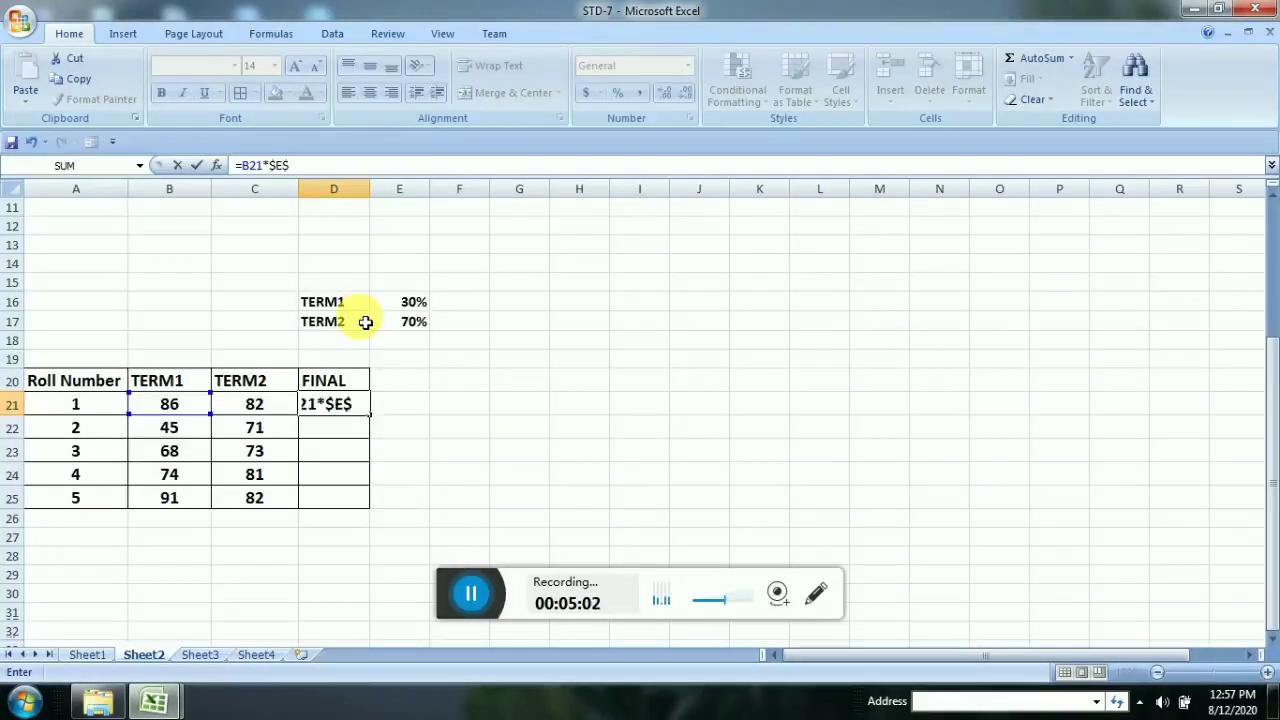
pyautogui.write('16')
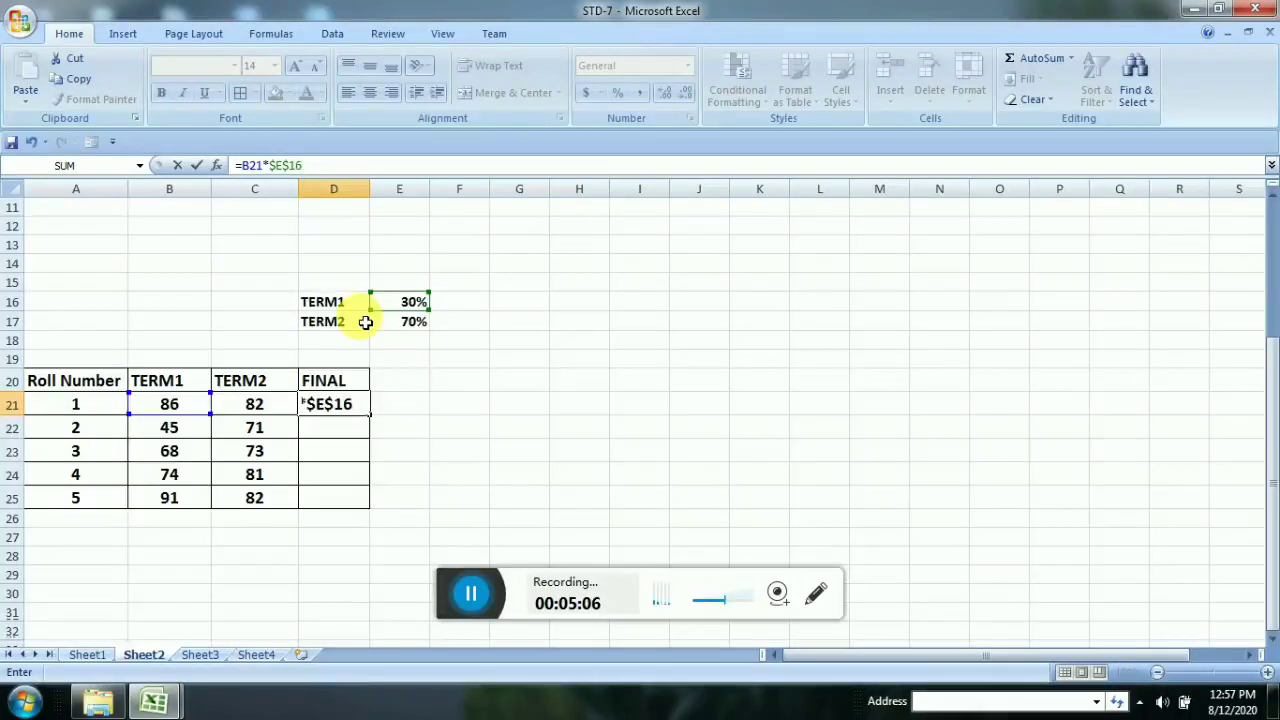
pyautogui.write('+')
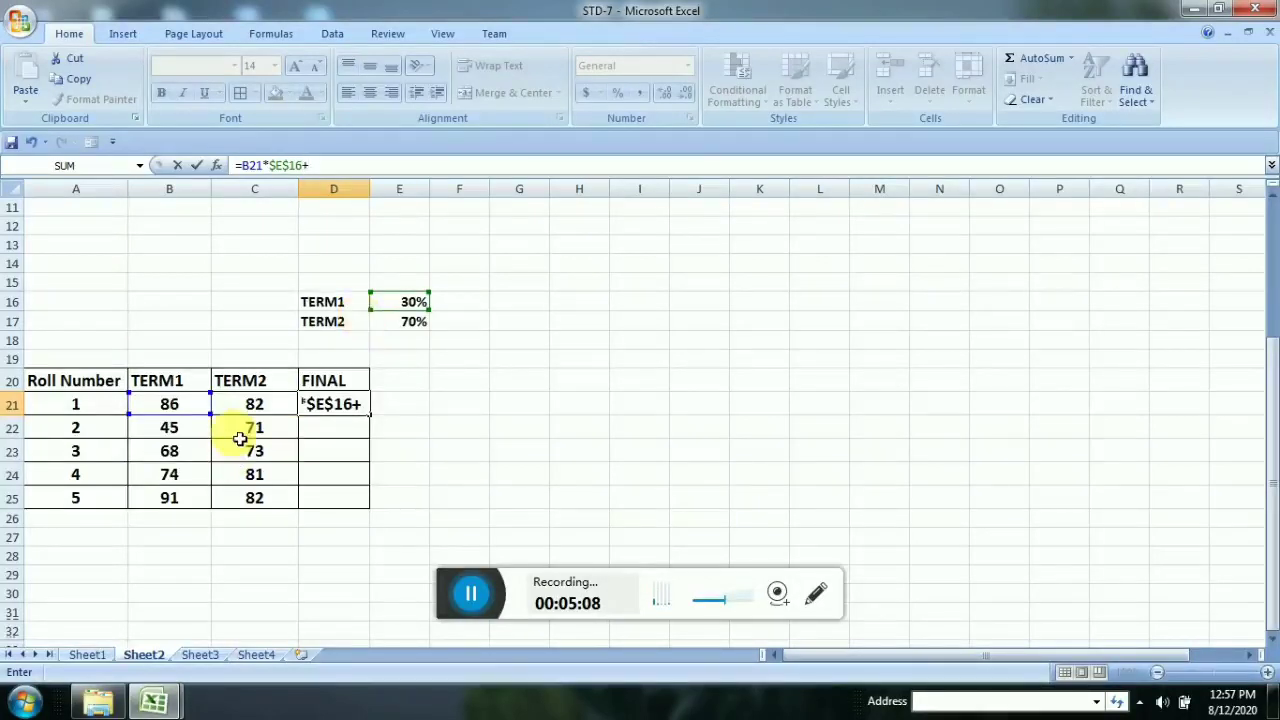
pyautogui.click(255, 406)
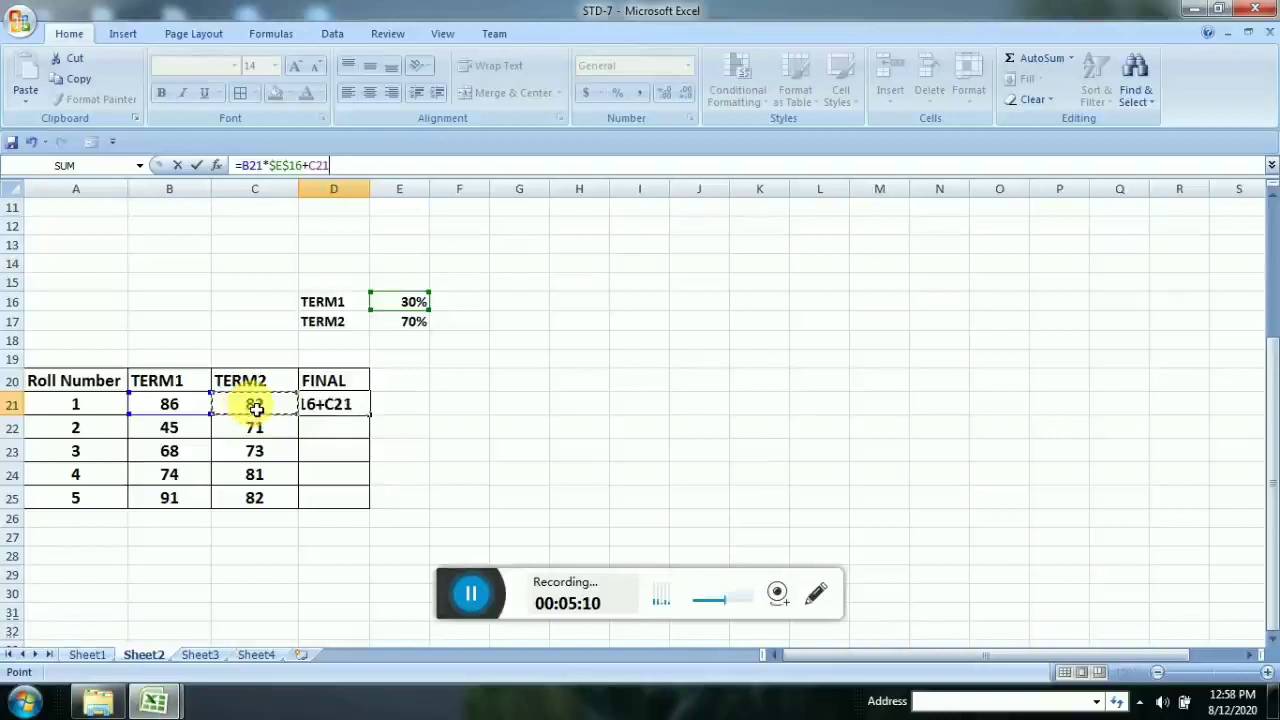
pyautogui.write('*')
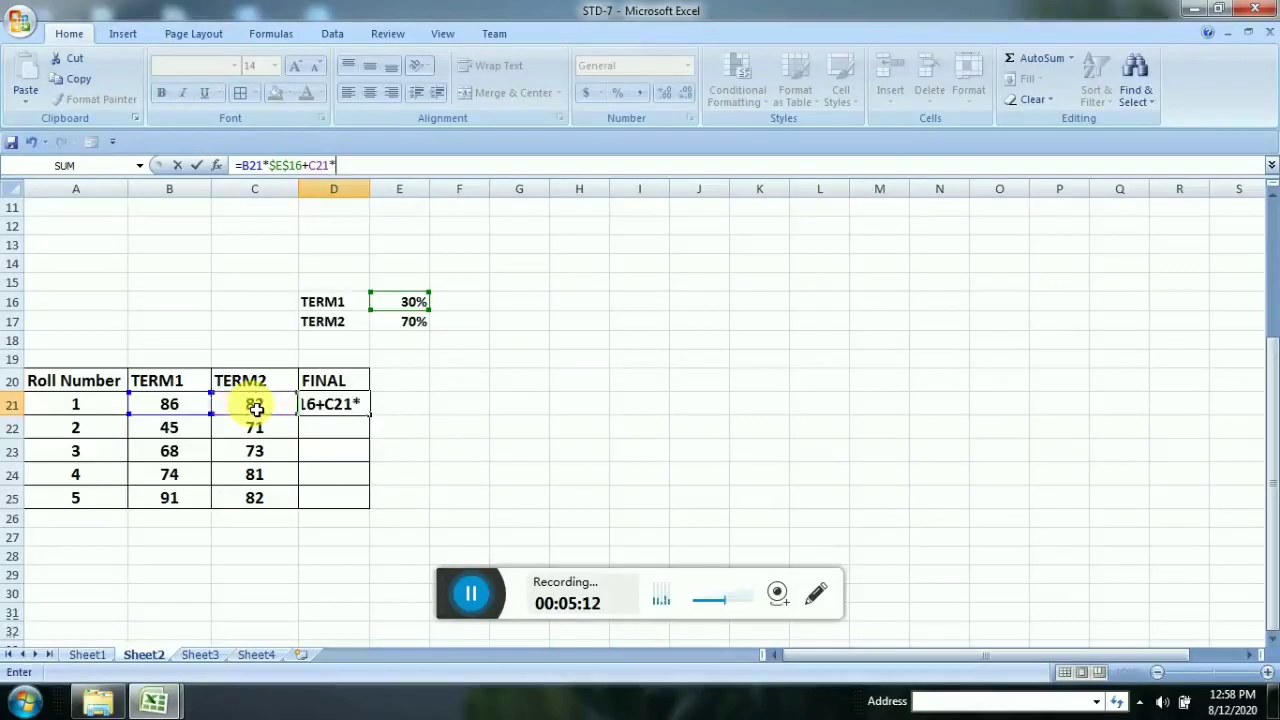
pyautogui.write('$')
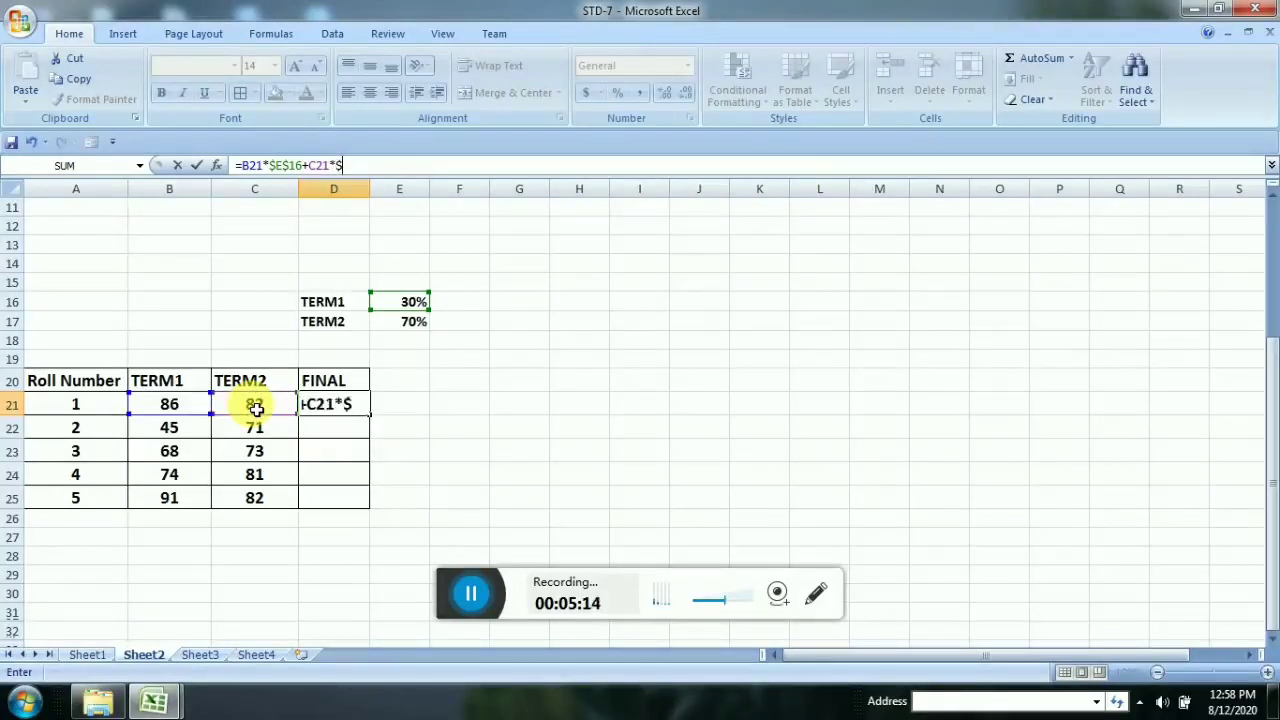
pyautogui.write('E')
pyautogui.write('$')
pyautogui.write('17')
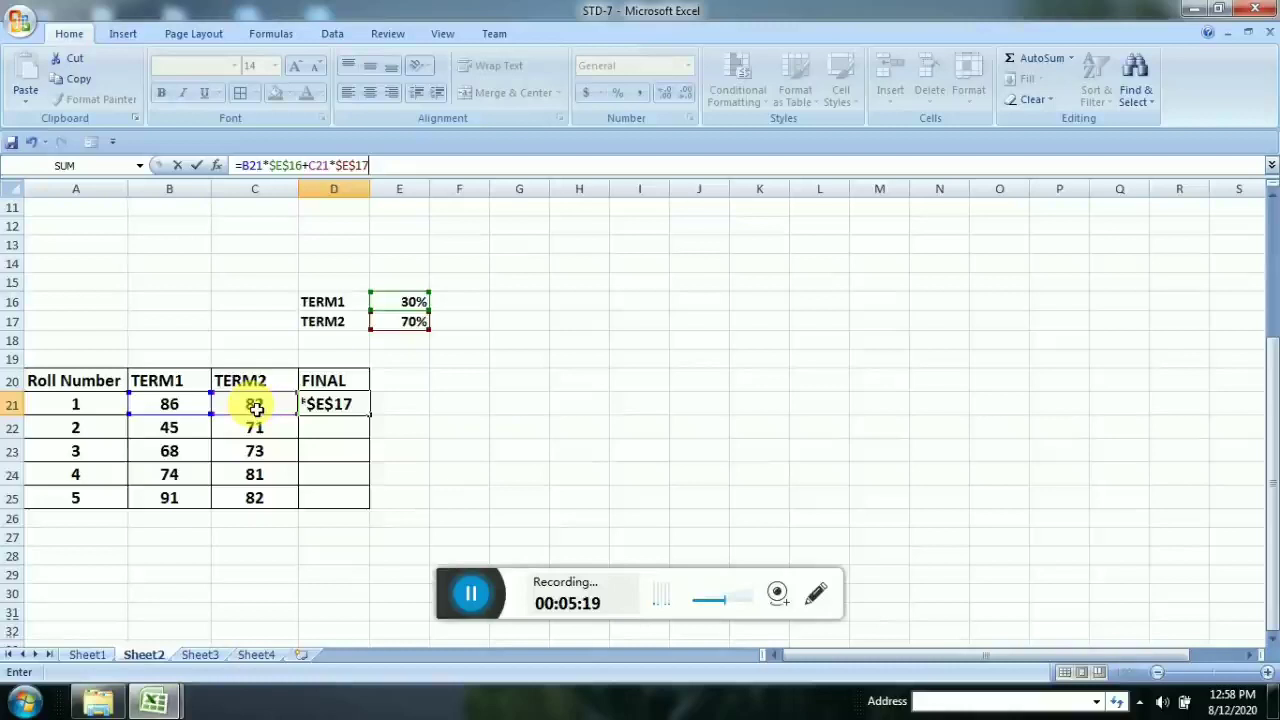
pyautogui.press('Return')
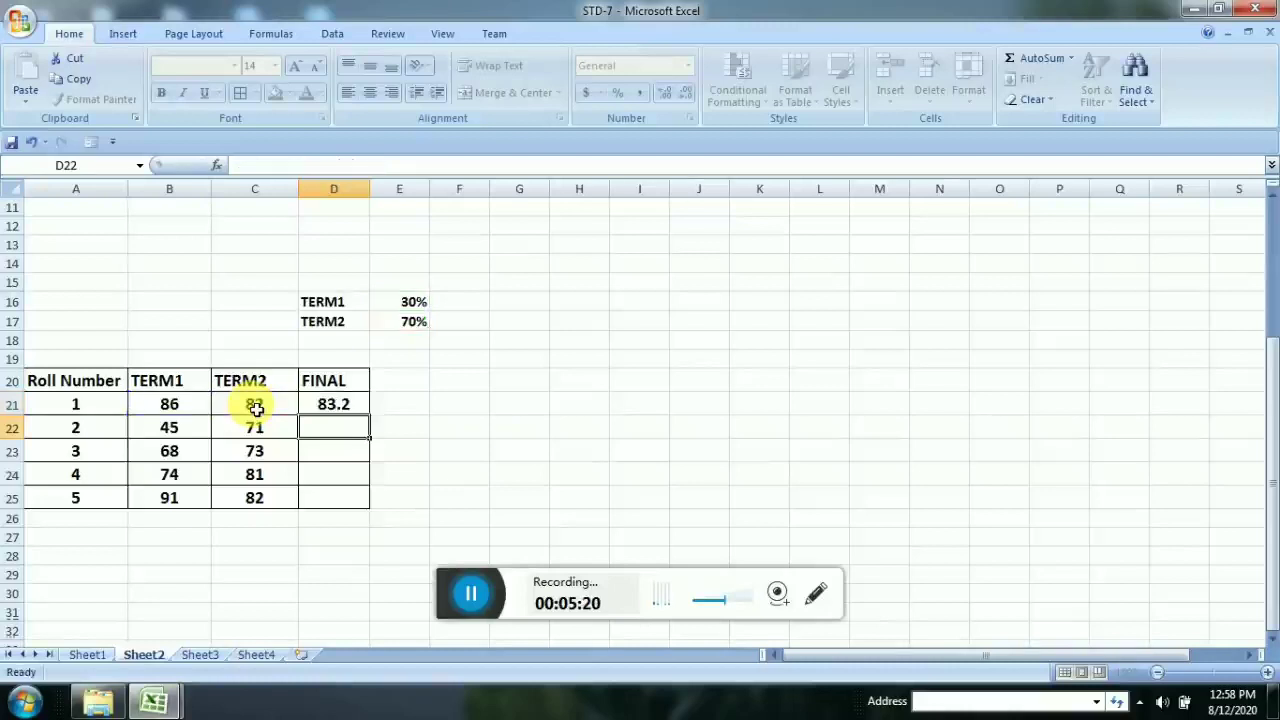
# Fill the weighted final mark formula from D21 down to D25 and check the copied formula in D22.
pyautogui.click(334, 407)
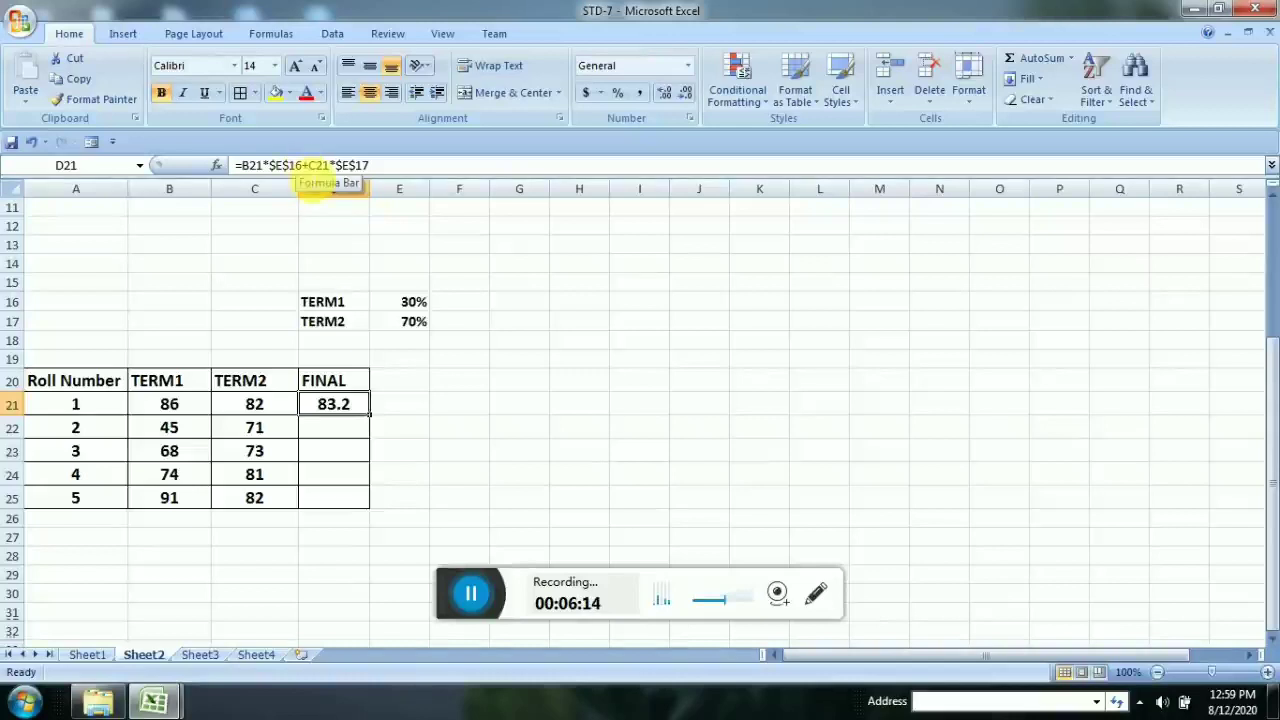
pyautogui.click(258, 410)
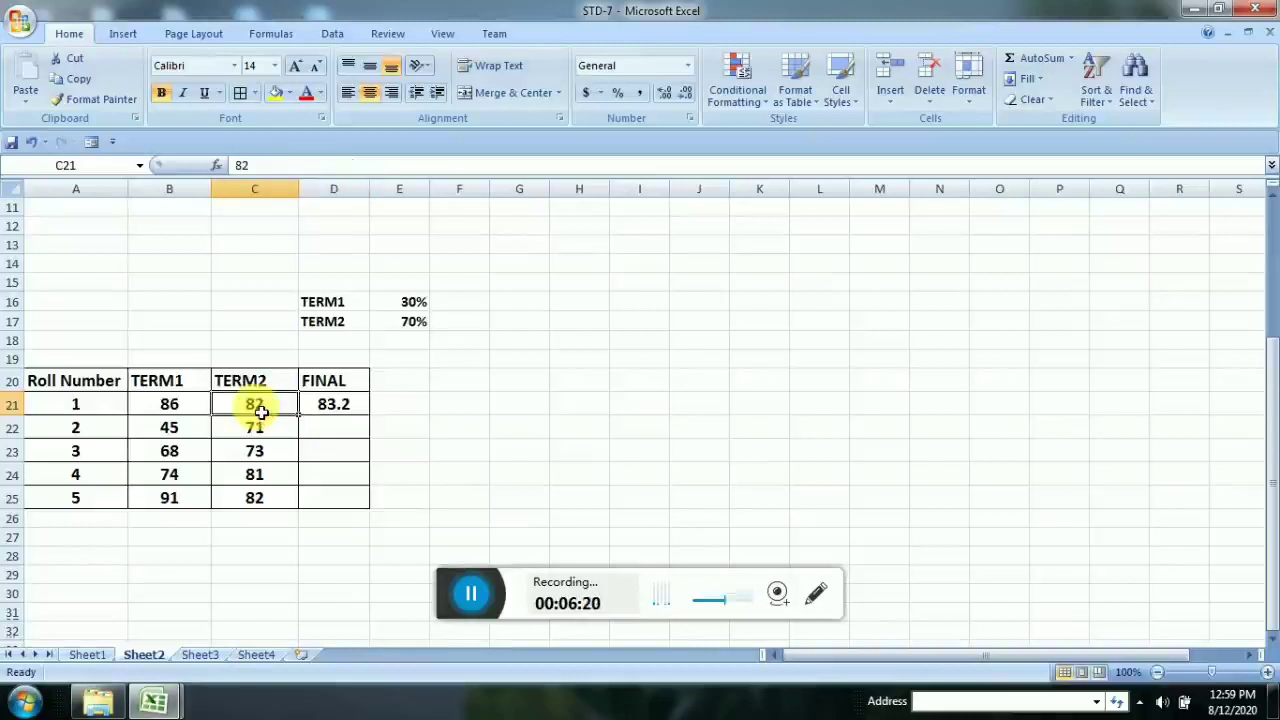
pyautogui.click(325, 408)
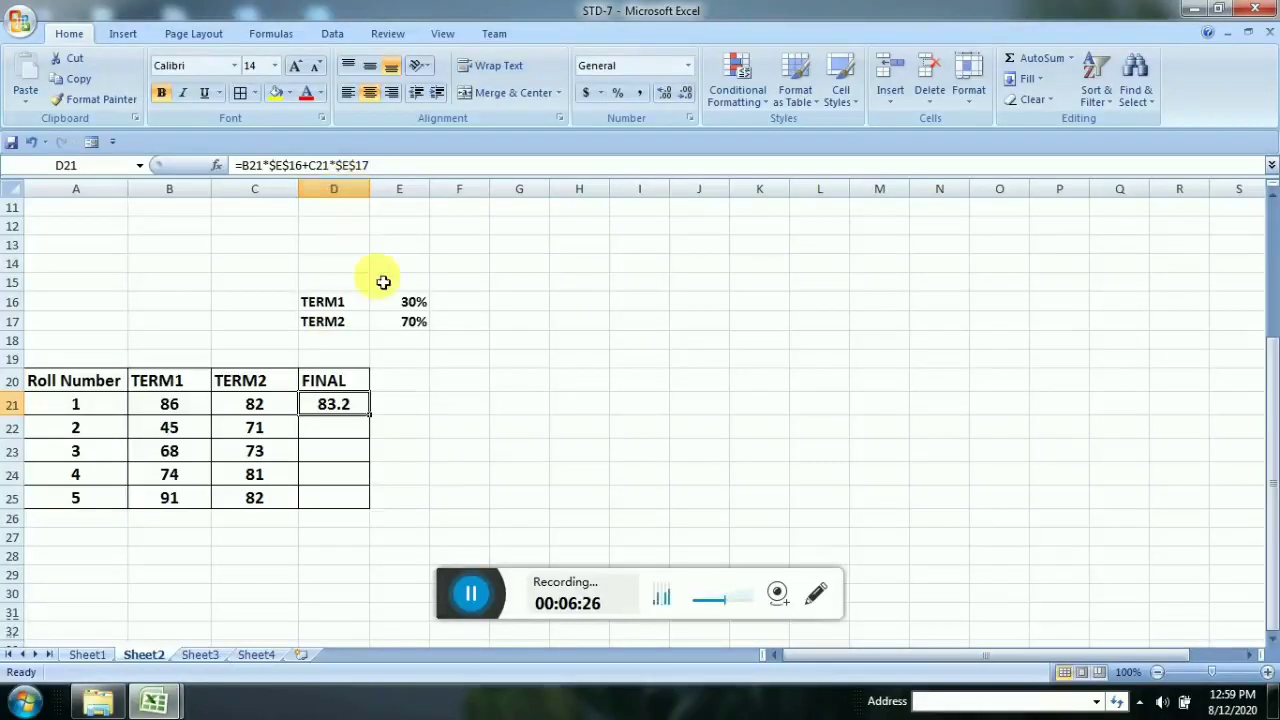
pyautogui.click(427, 329)
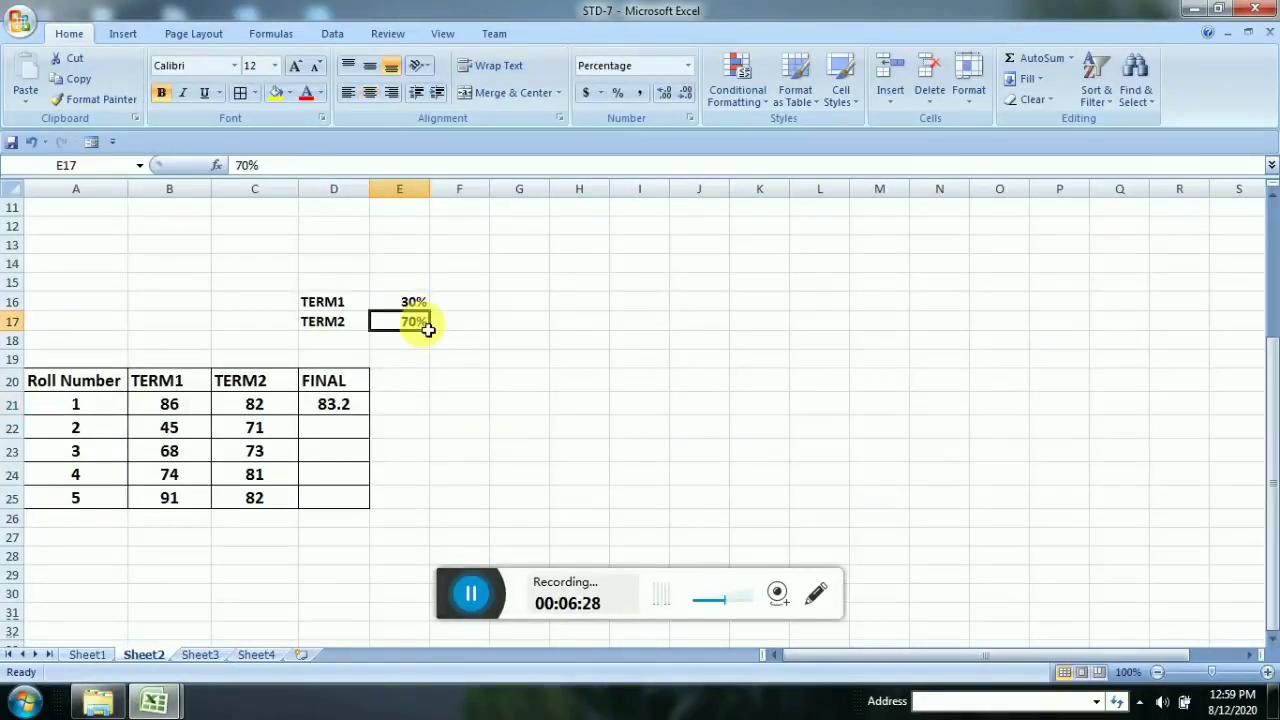
pyautogui.click(350, 406)
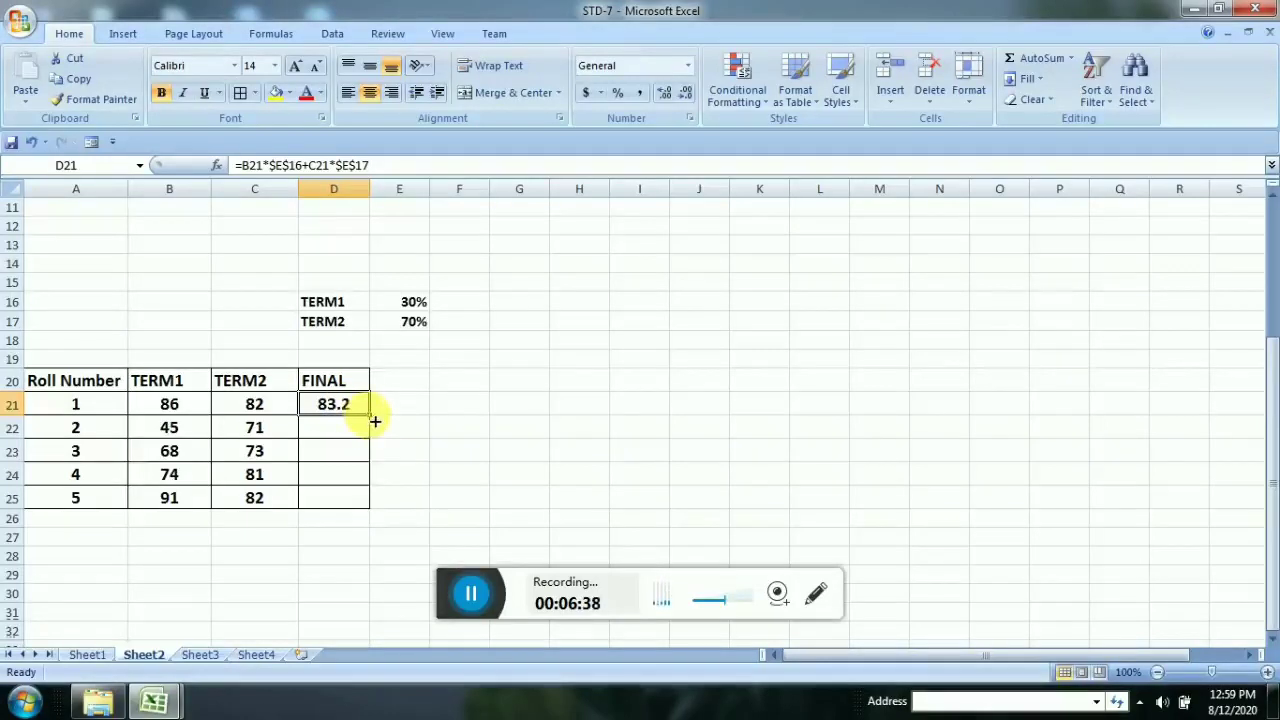
pyautogui.moveTo(368, 412); pyautogui.dragTo(375, 510)
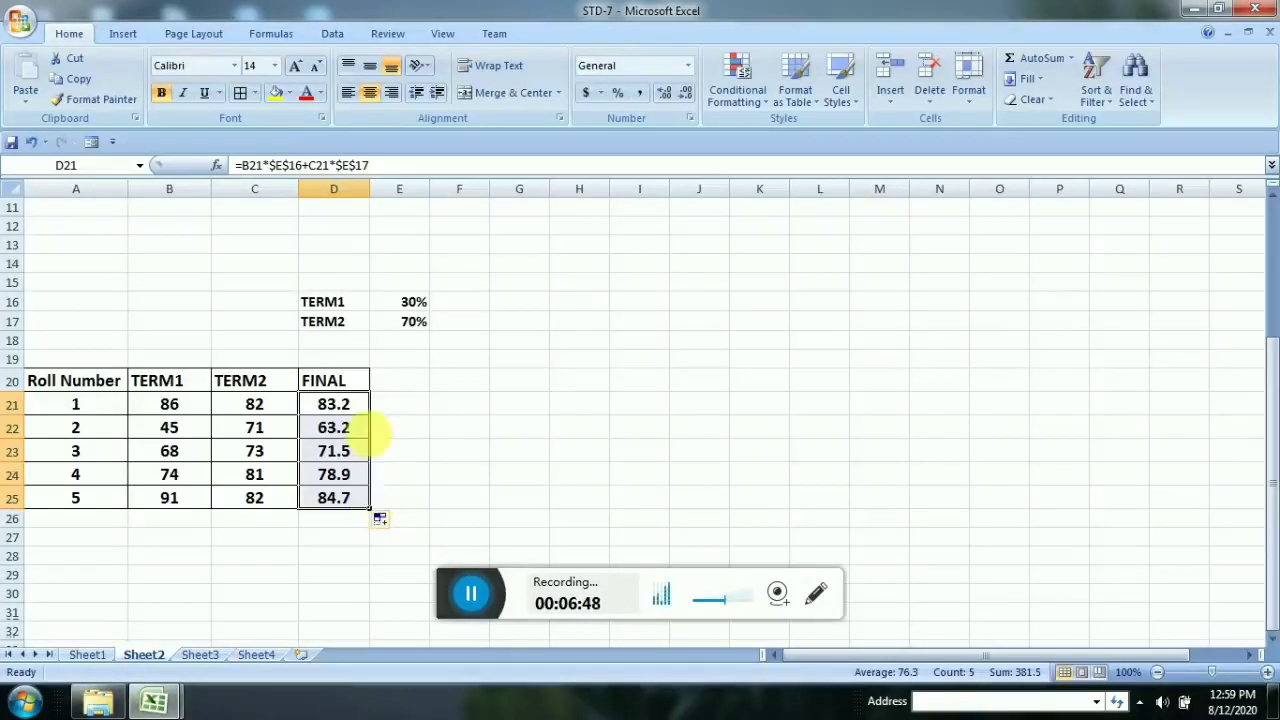
pyautogui.click(337, 430)
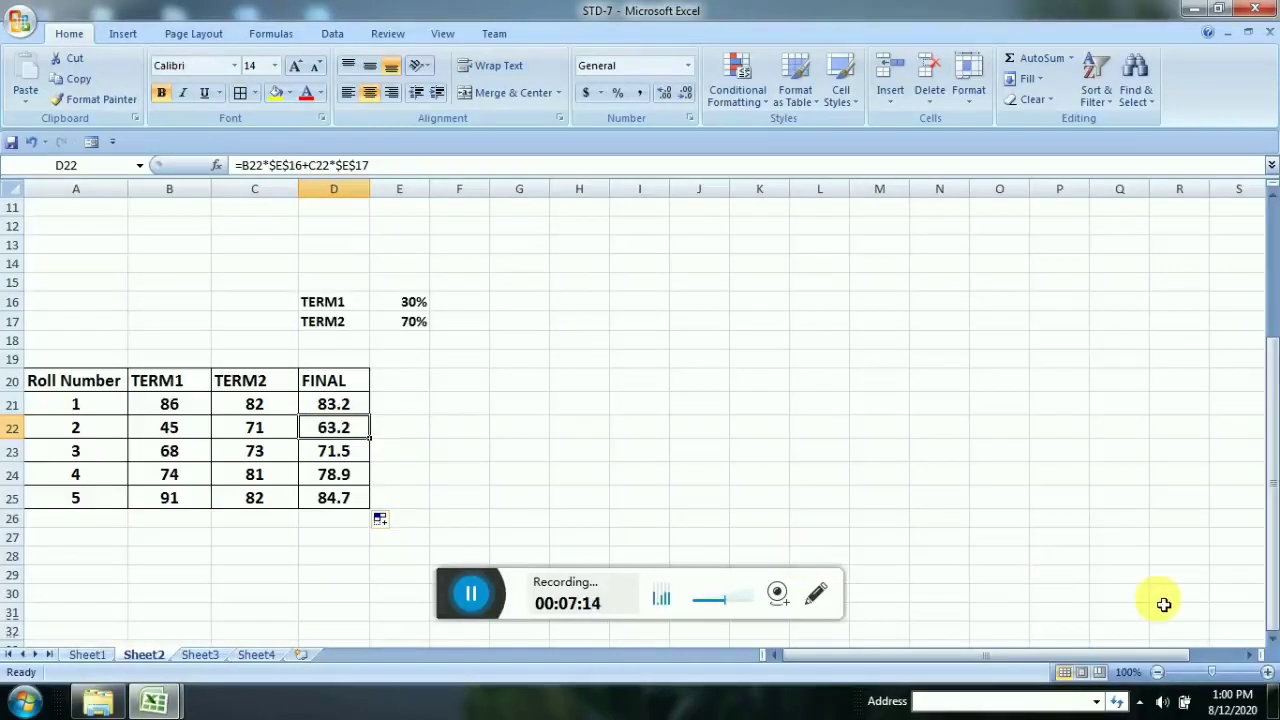
pyautogui.click(1272, 638)
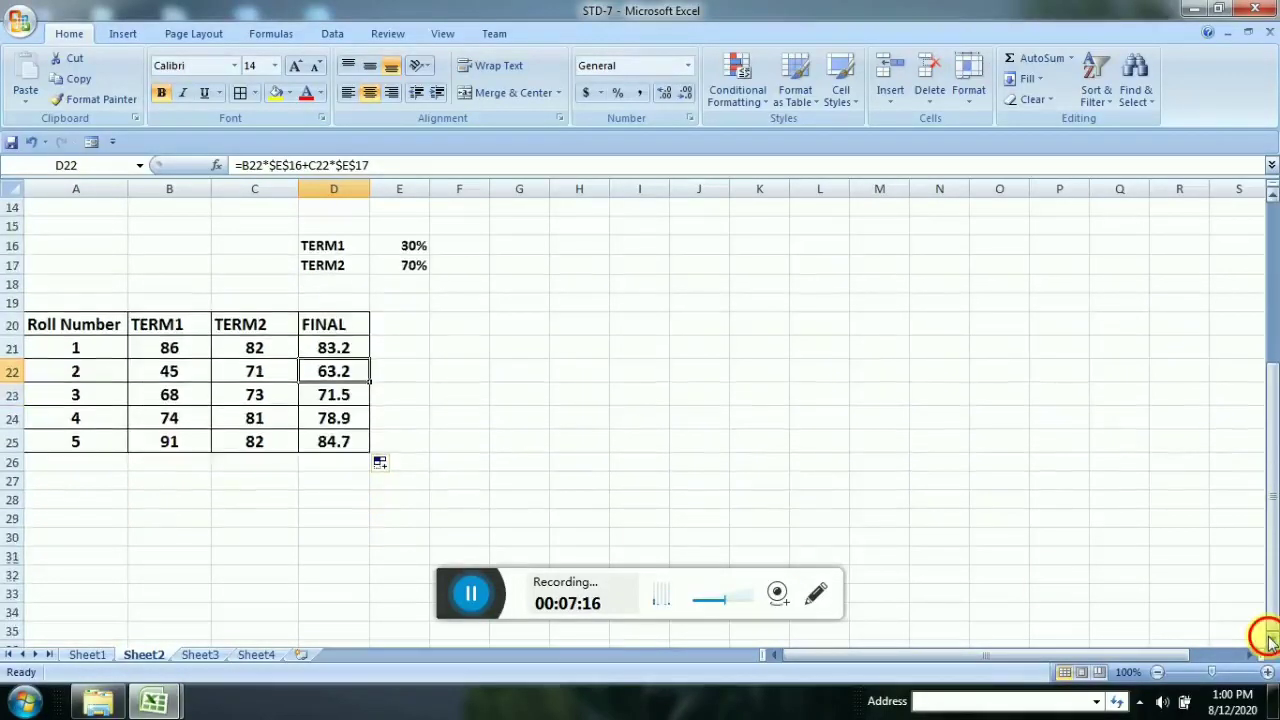
# On Sheet3, enter the mixed-reference formula =$B4*C$5 in cell C4 for the RORITO pen price.
pyautogui.click(193, 659)
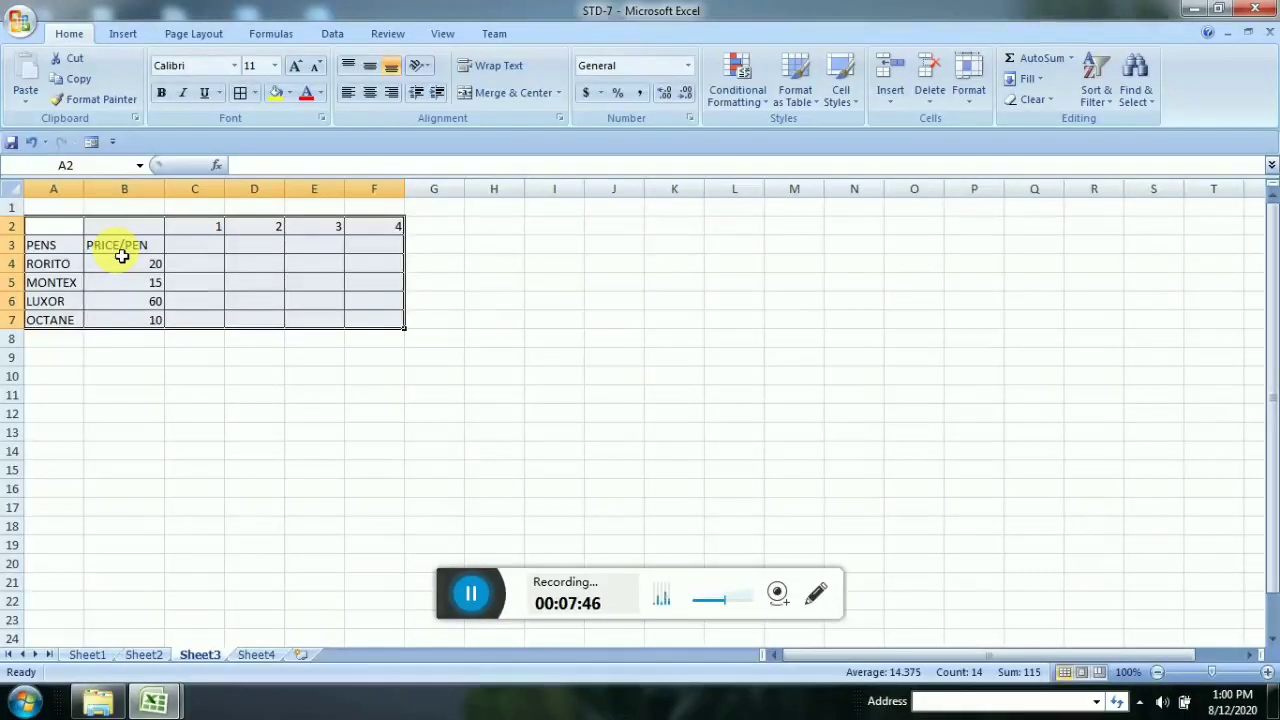
pyautogui.click(212, 272)
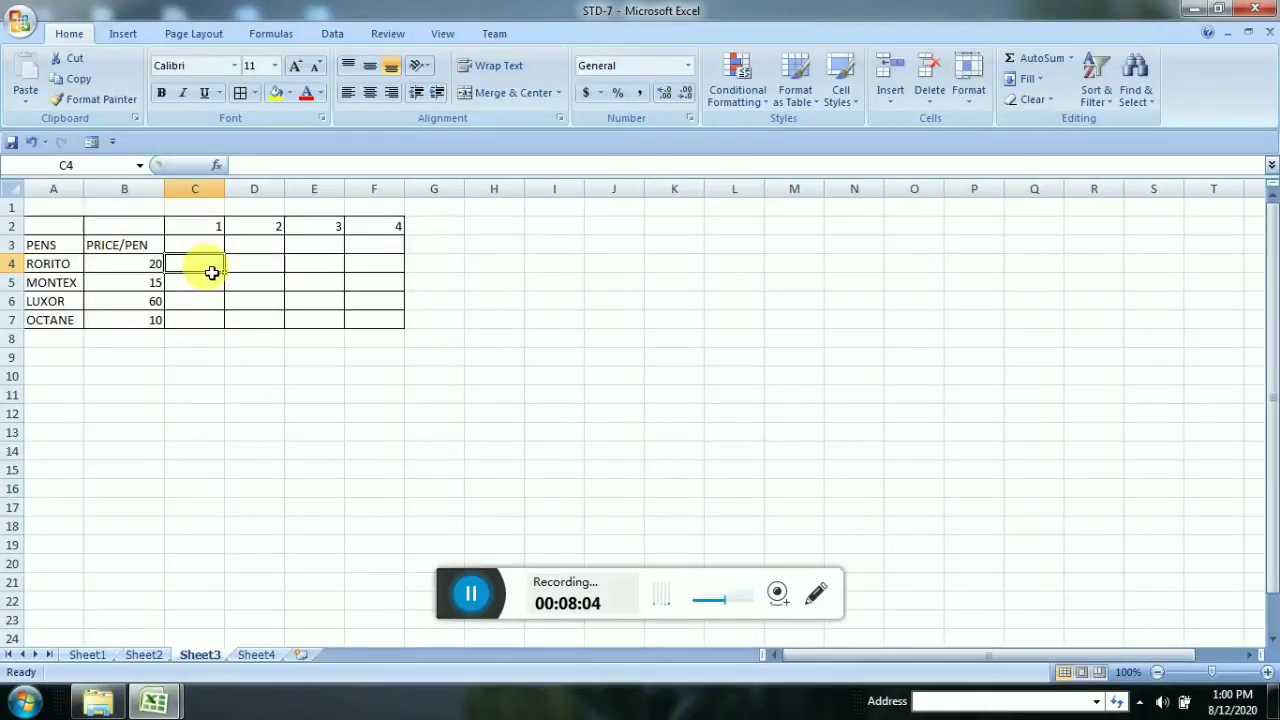
pyautogui.write('=')
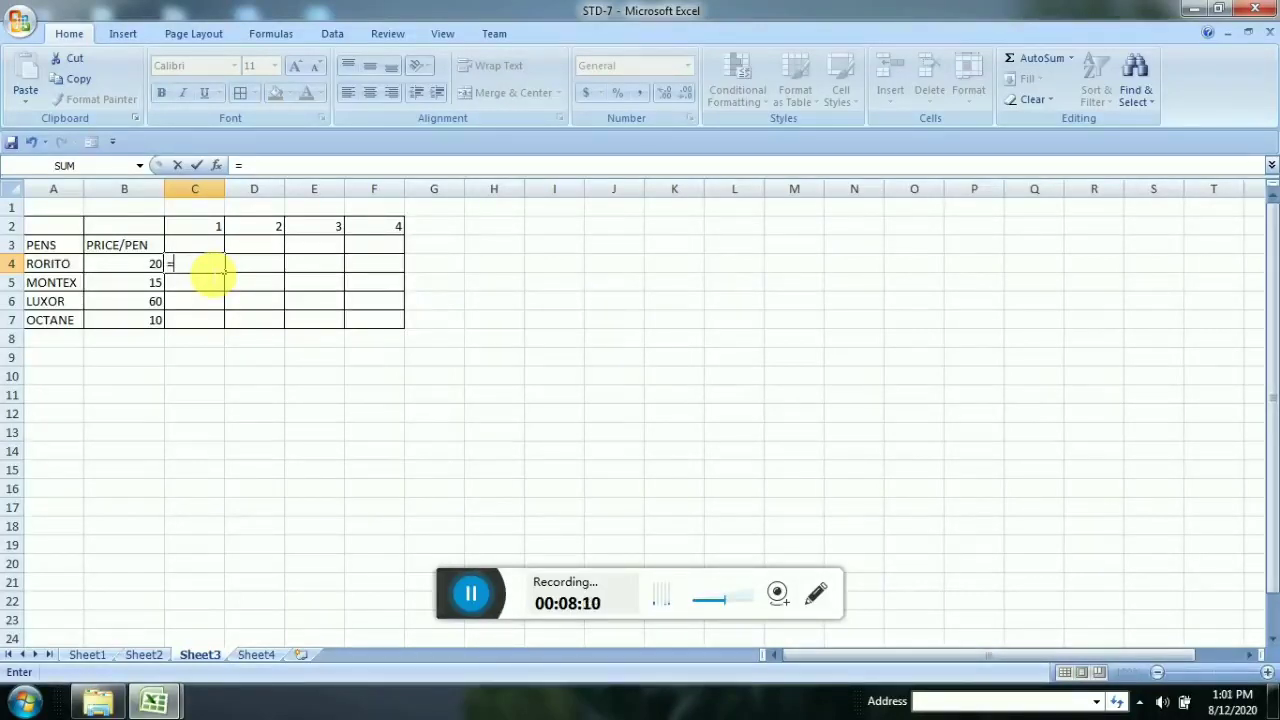
pyautogui.write('$')
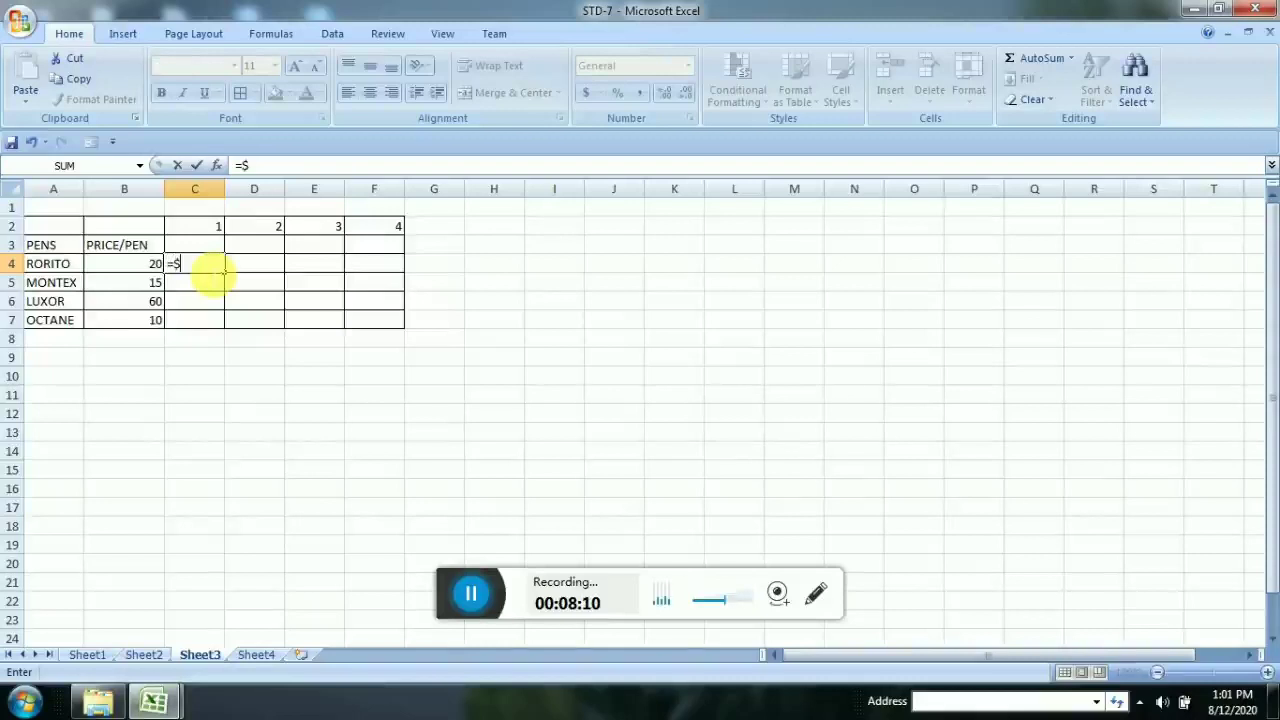
pyautogui.click(145, 272)
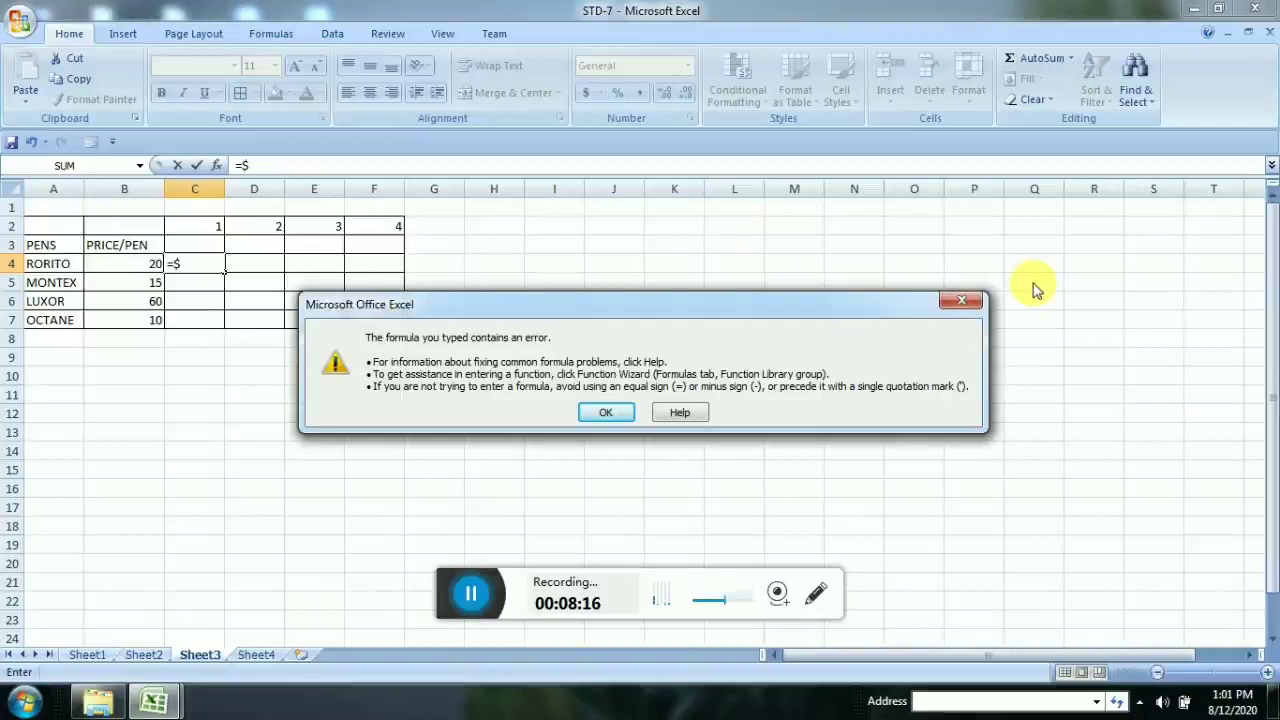
pyautogui.click(958, 301)
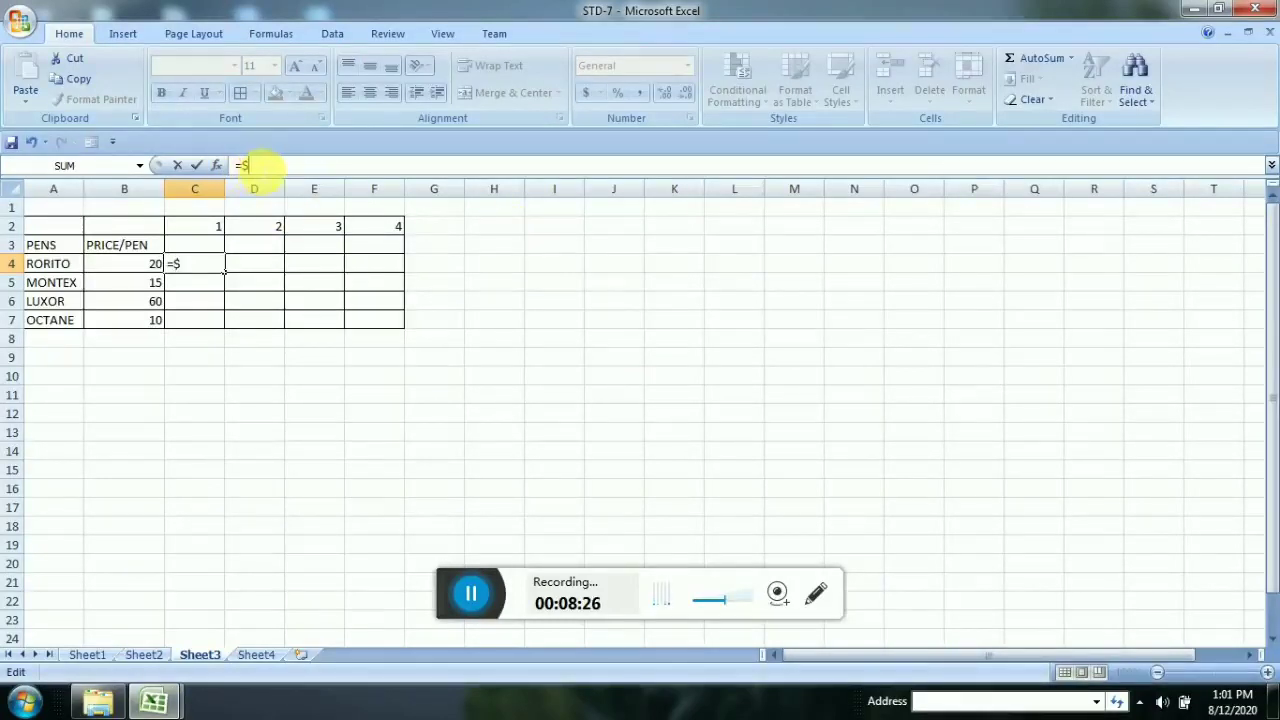
pyautogui.write('B4')
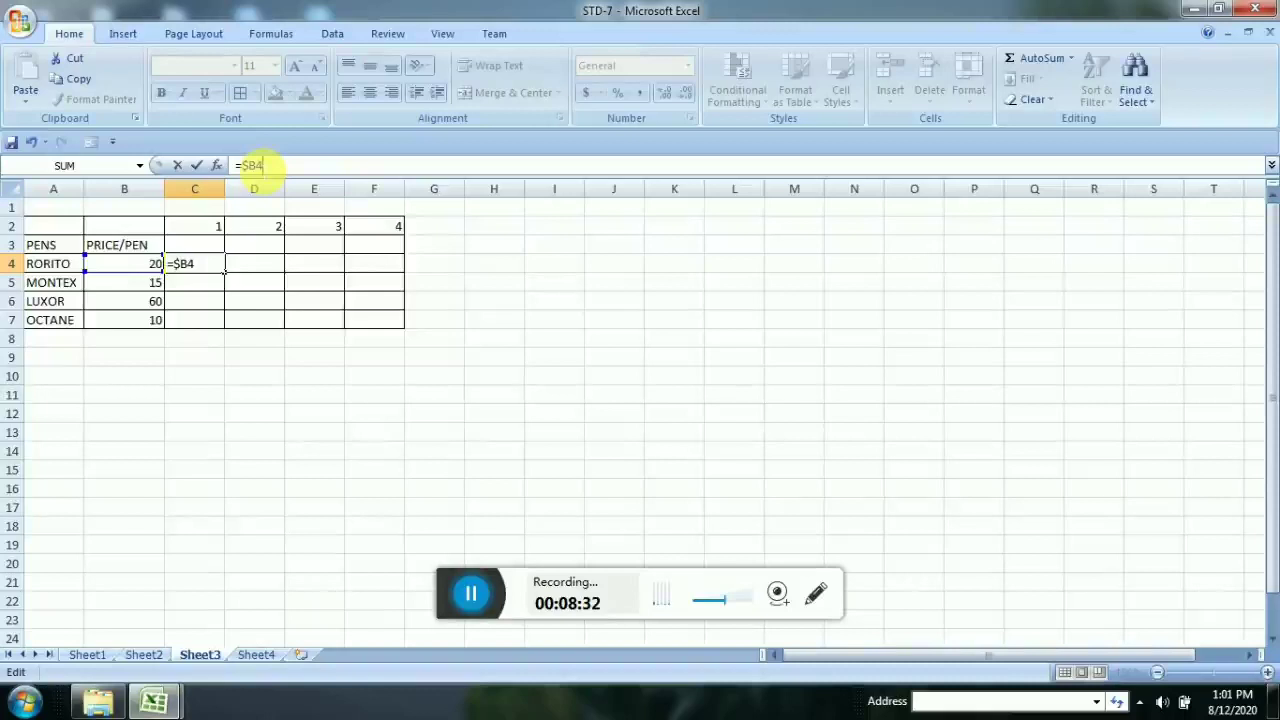
pyautogui.write('*C')
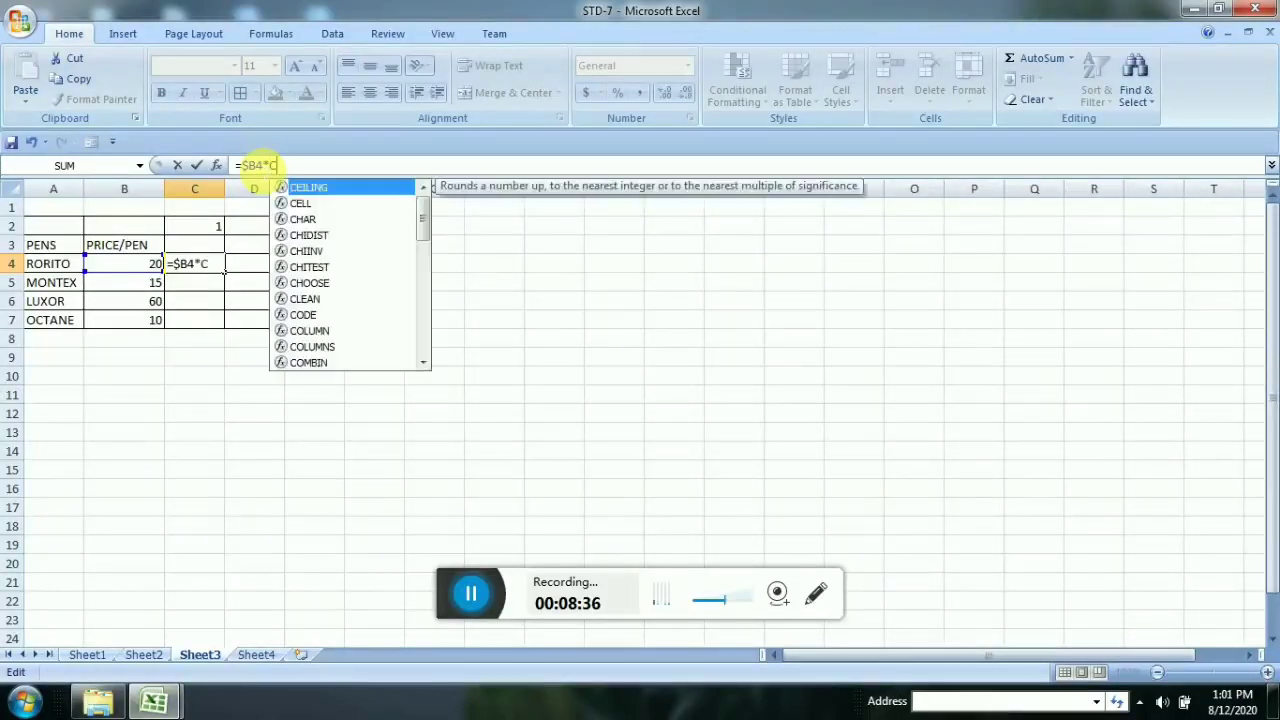
pyautogui.write('$')
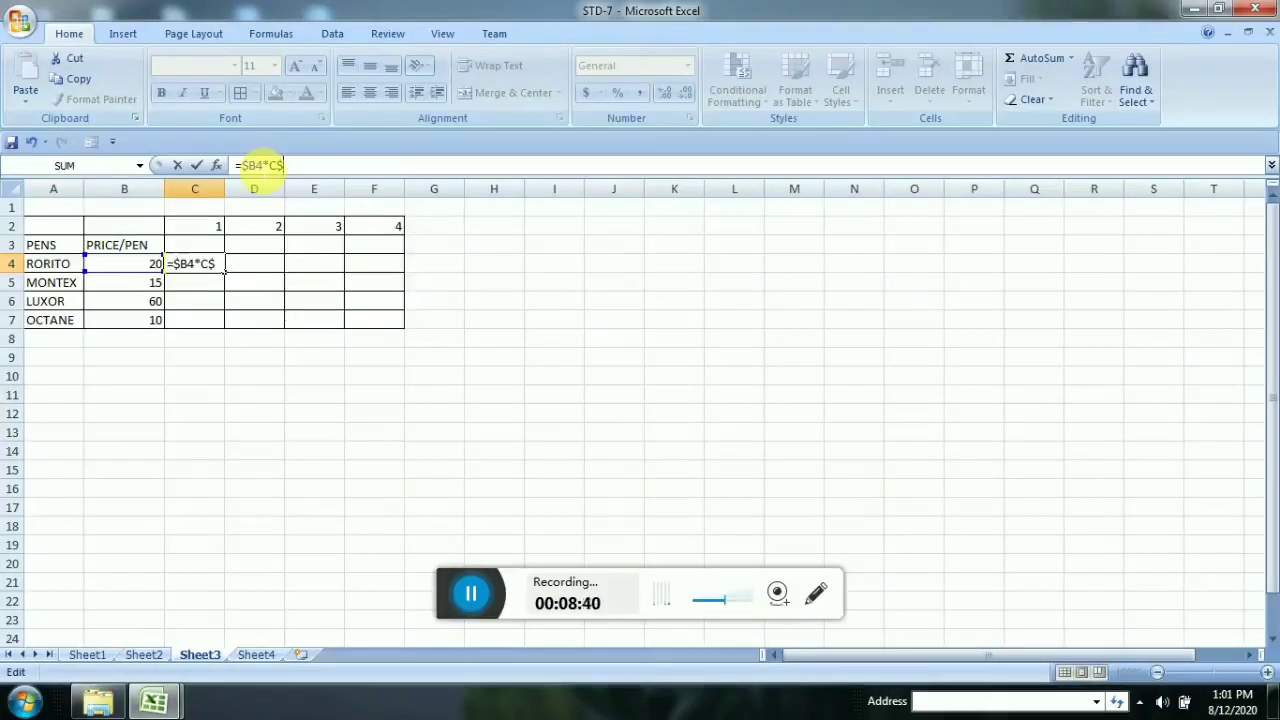
pyautogui.write('5')
pyautogui.press('Return')
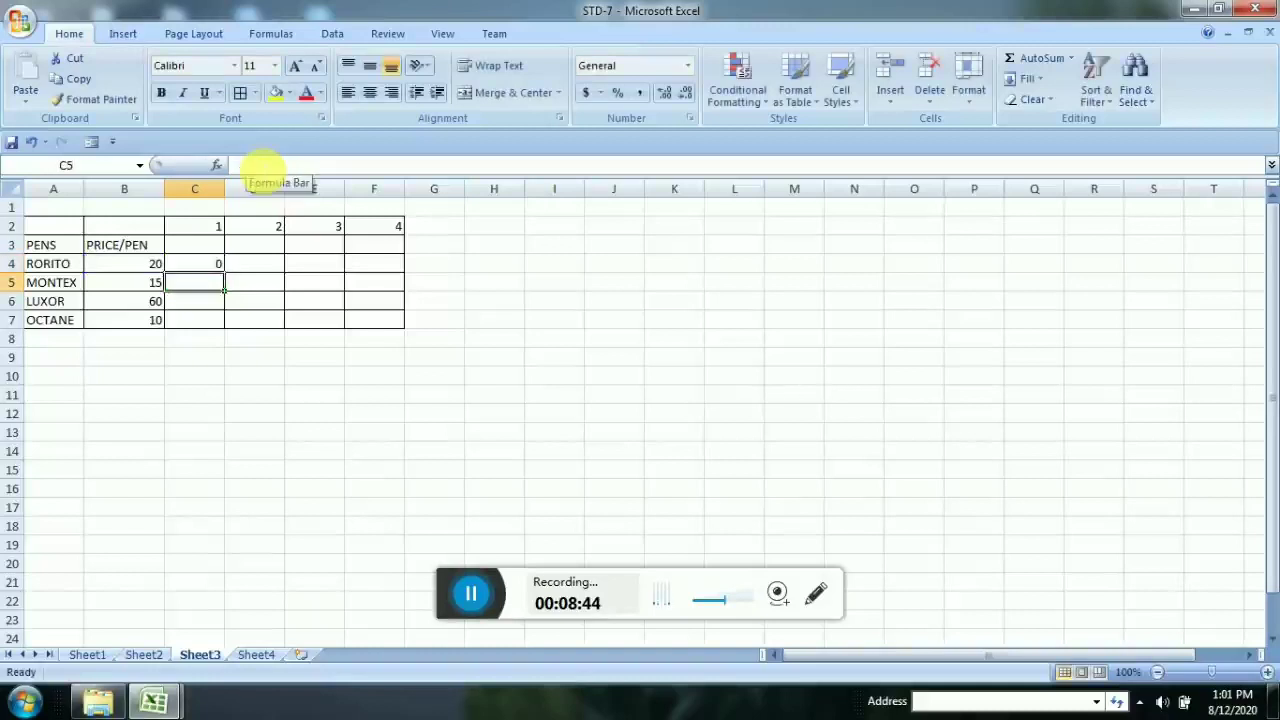
# Correct the RORITO formula in cell C4 to =$B4*C$2 and fill it down to C7.
pyautogui.click(196, 266)
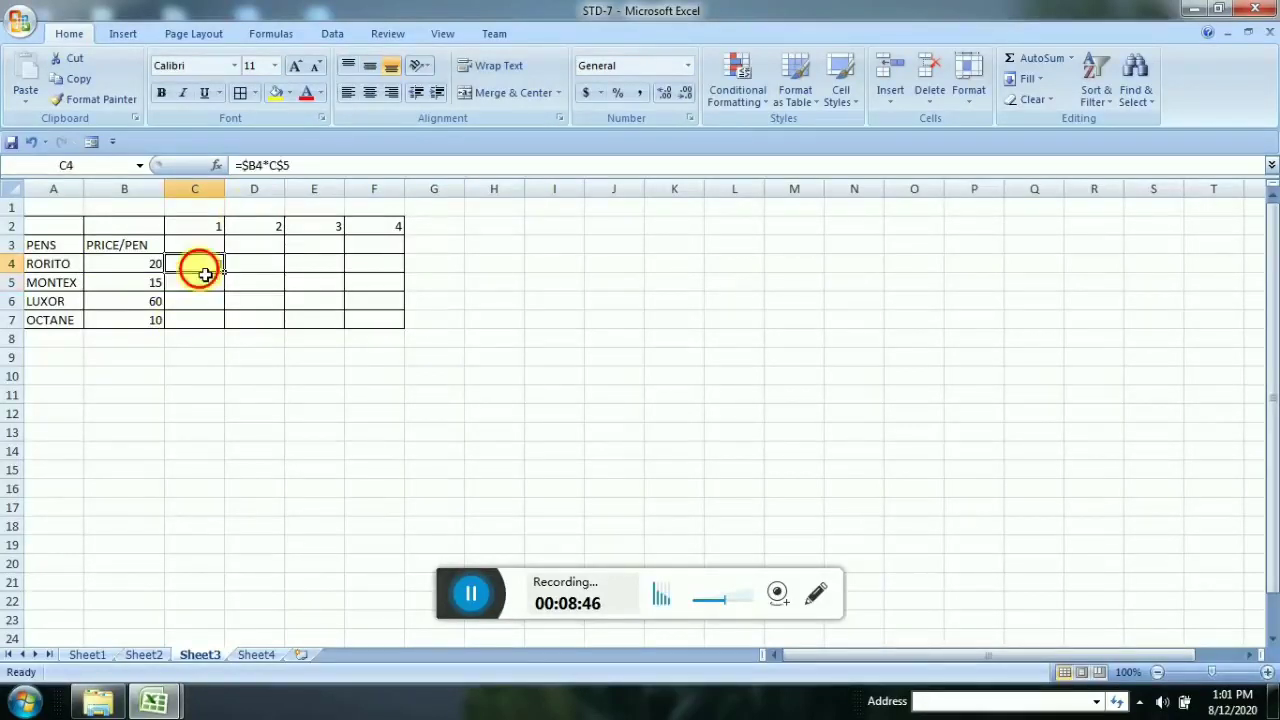
pyautogui.click(476, 600)
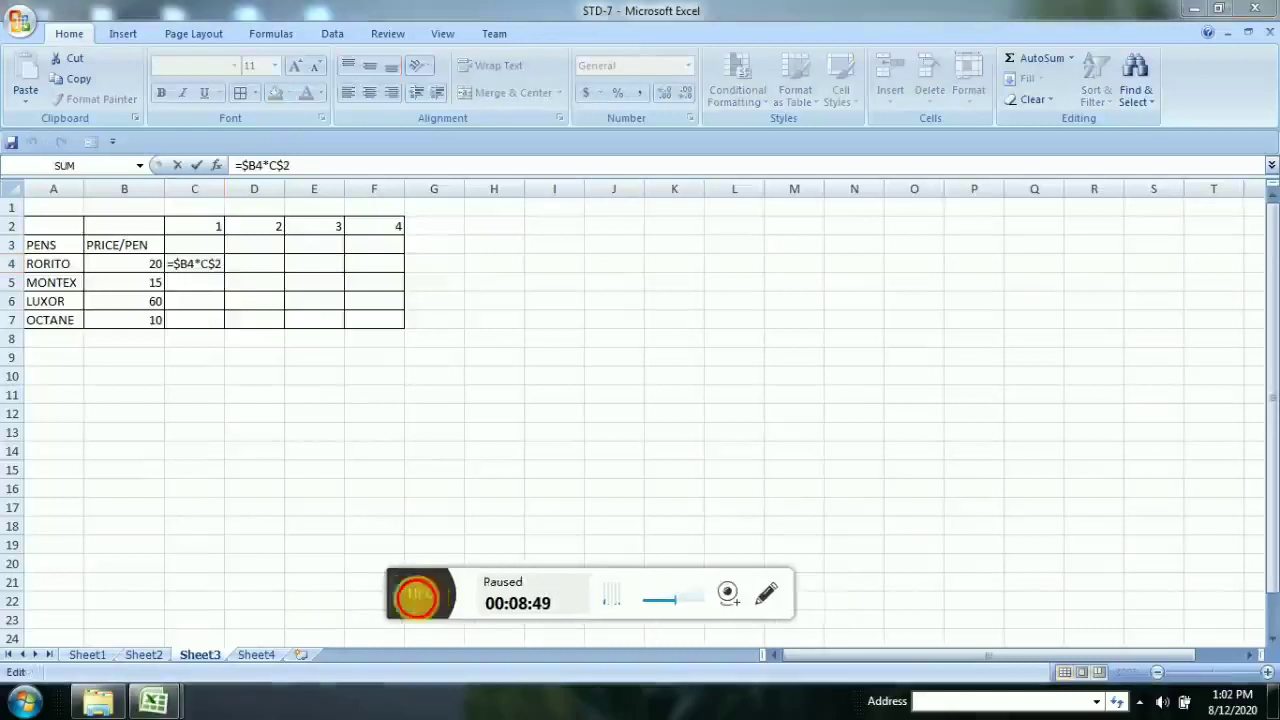
pyautogui.click(471, 595)
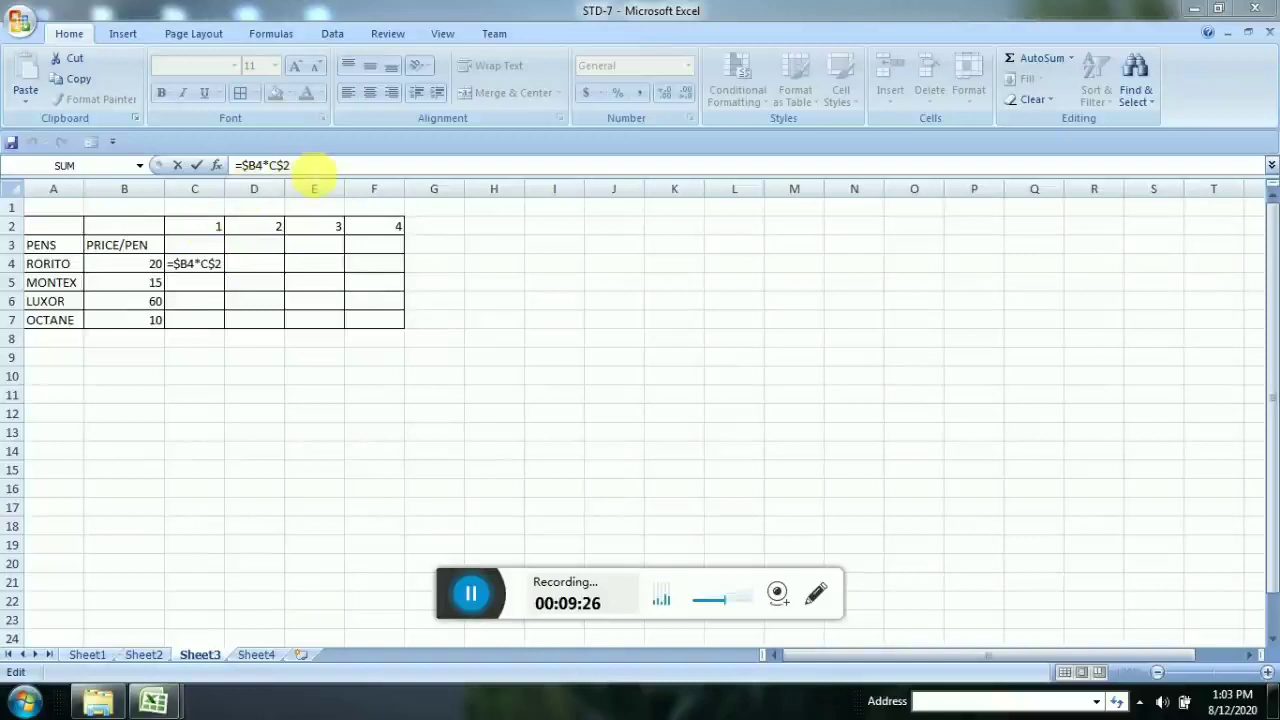
pyautogui.click(300, 166)
pyautogui.press('Return')
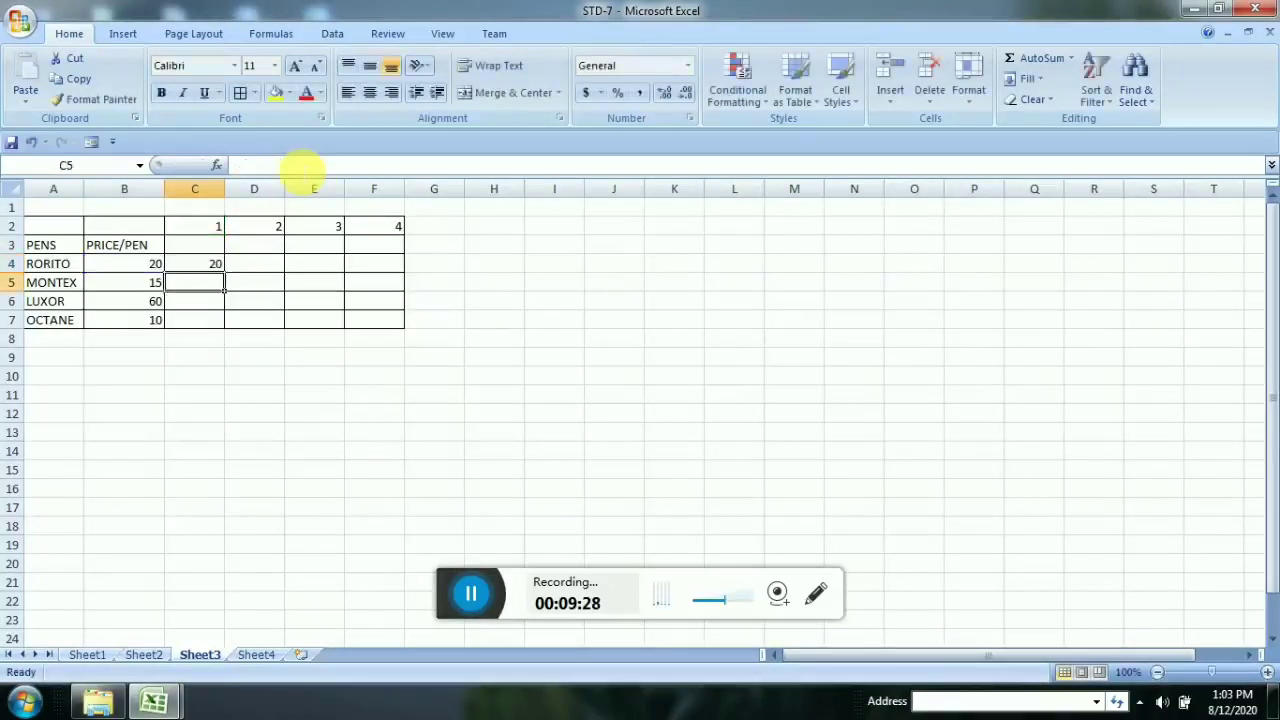
pyautogui.click(215, 268)
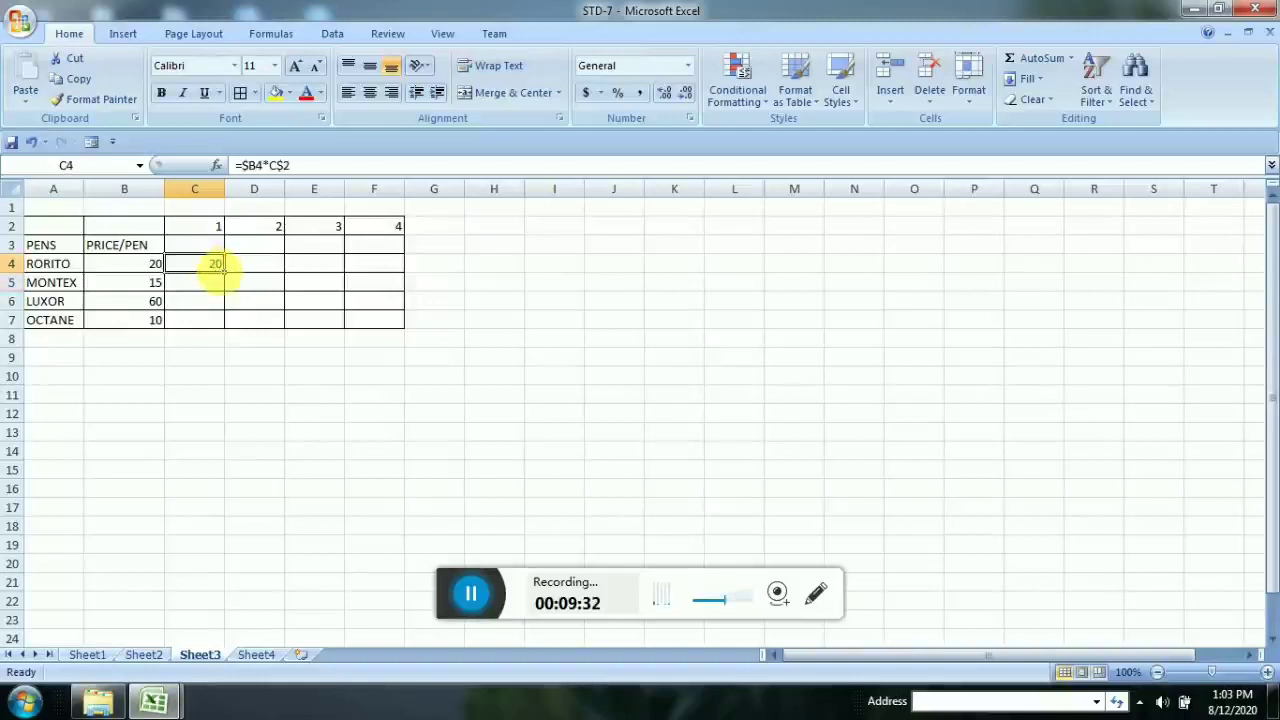
pyautogui.moveTo(228, 279); pyautogui.dragTo(229, 331)
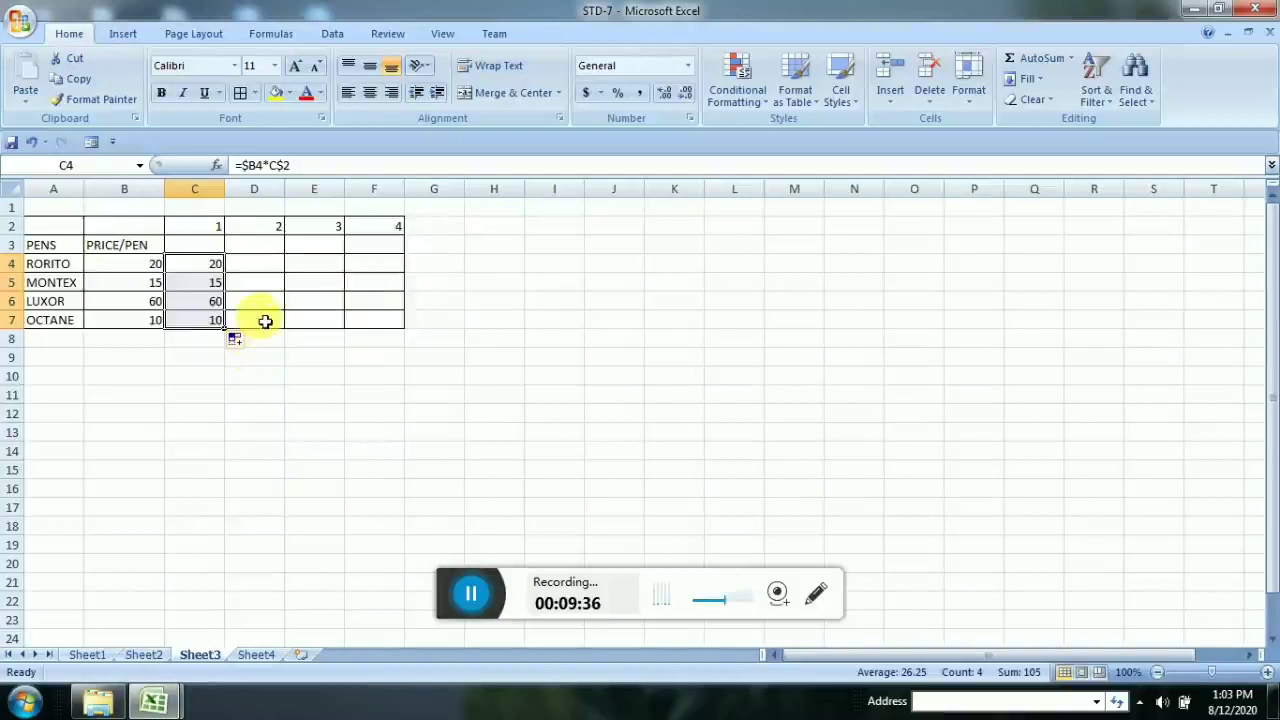
# Enter the mixed-reference formula =$B4*D$2 in cell D4 for two pens and fill it down to D7.
pyautogui.click(268, 271)
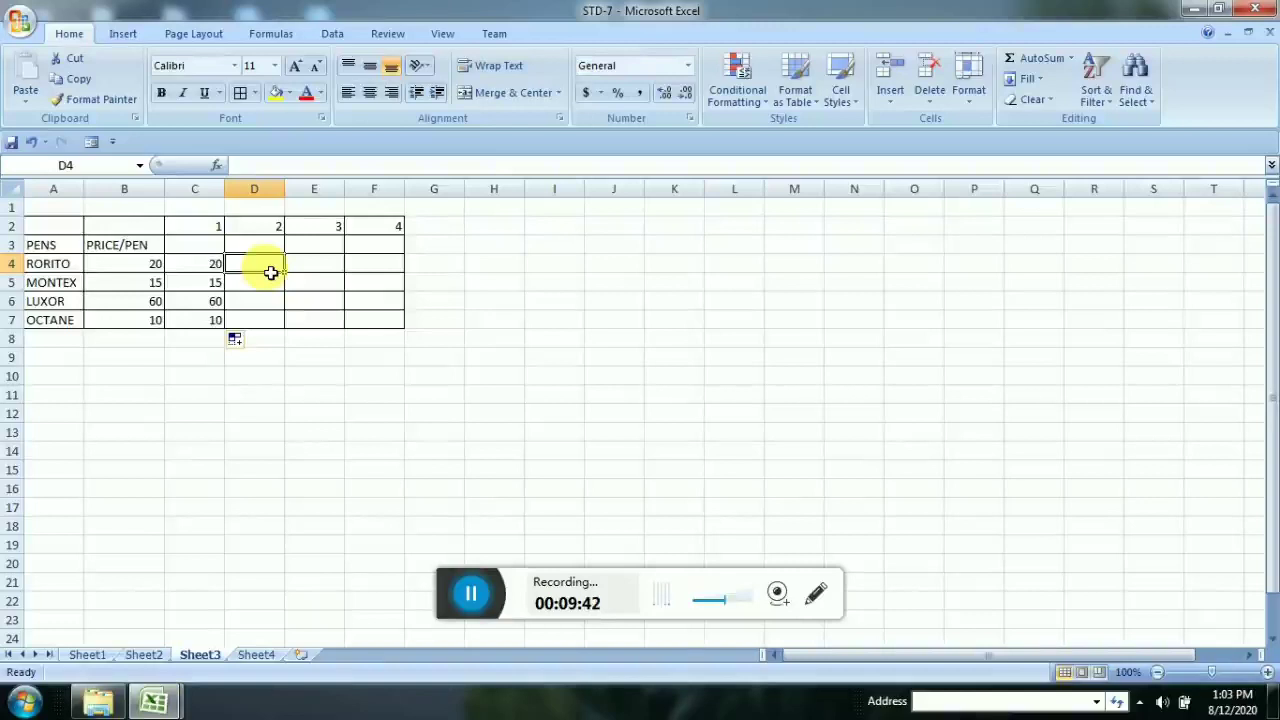
pyautogui.click(258, 165)
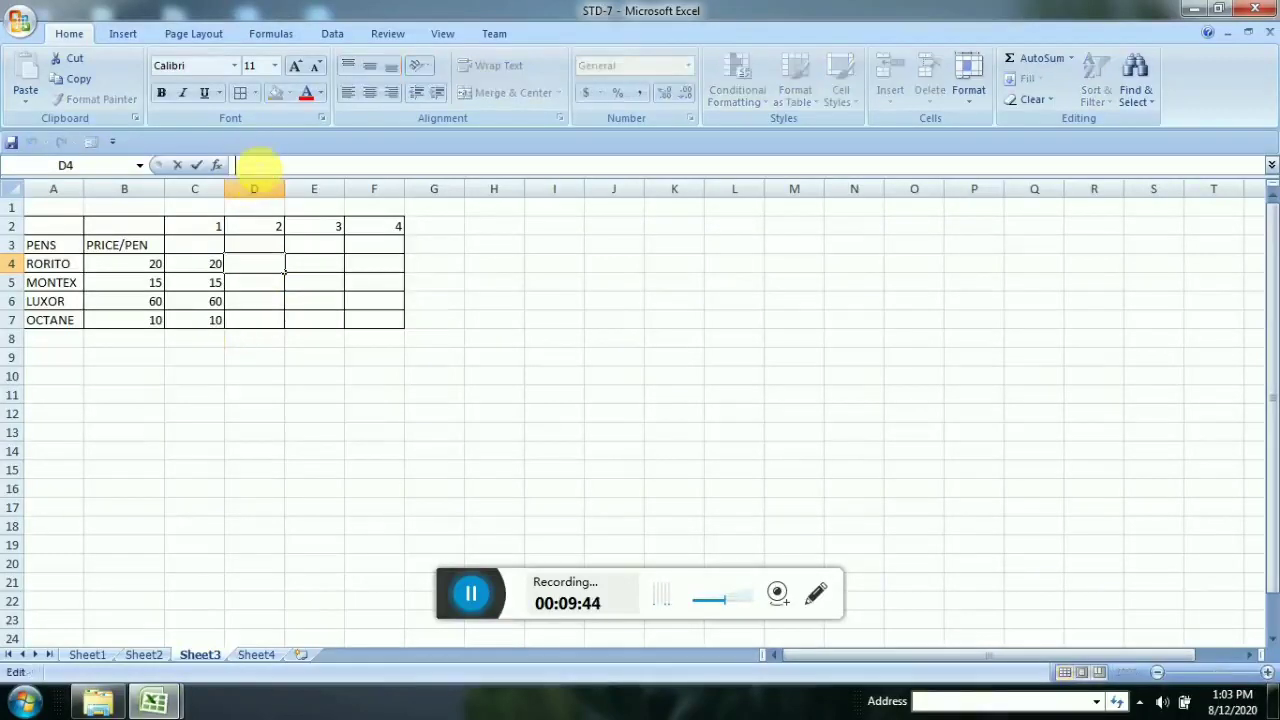
pyautogui.write('=')
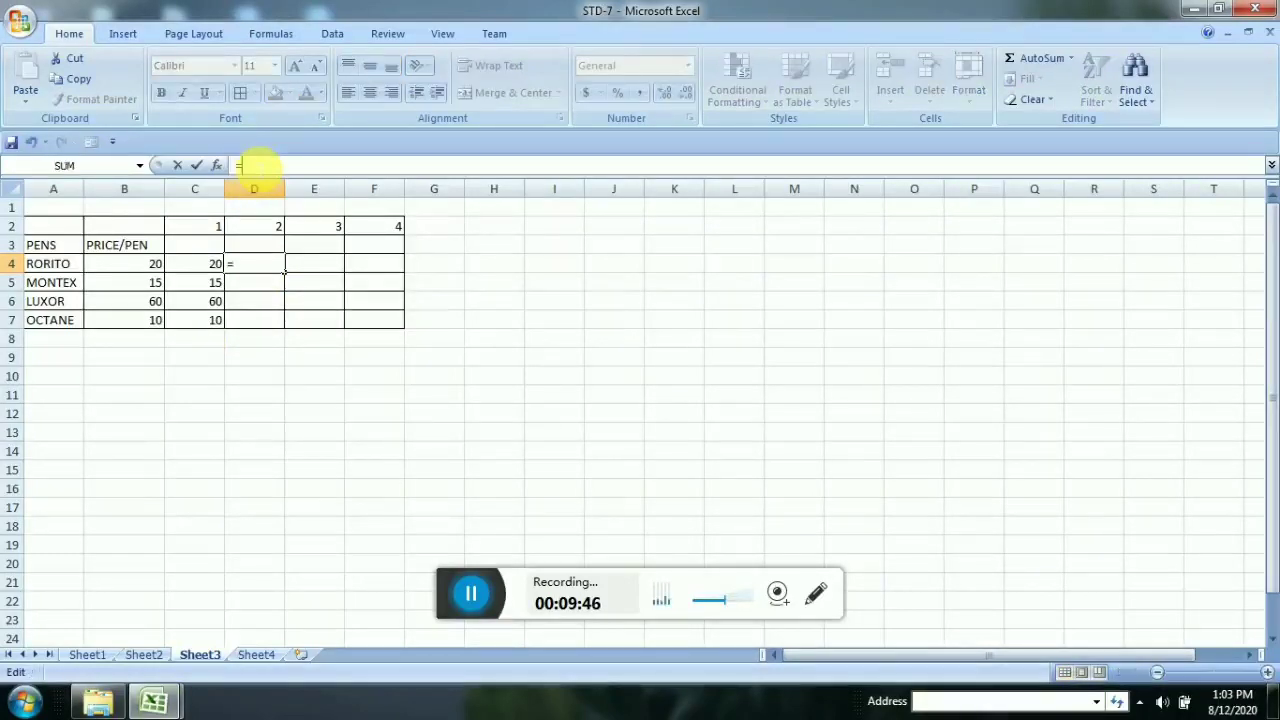
pyautogui.write('$')
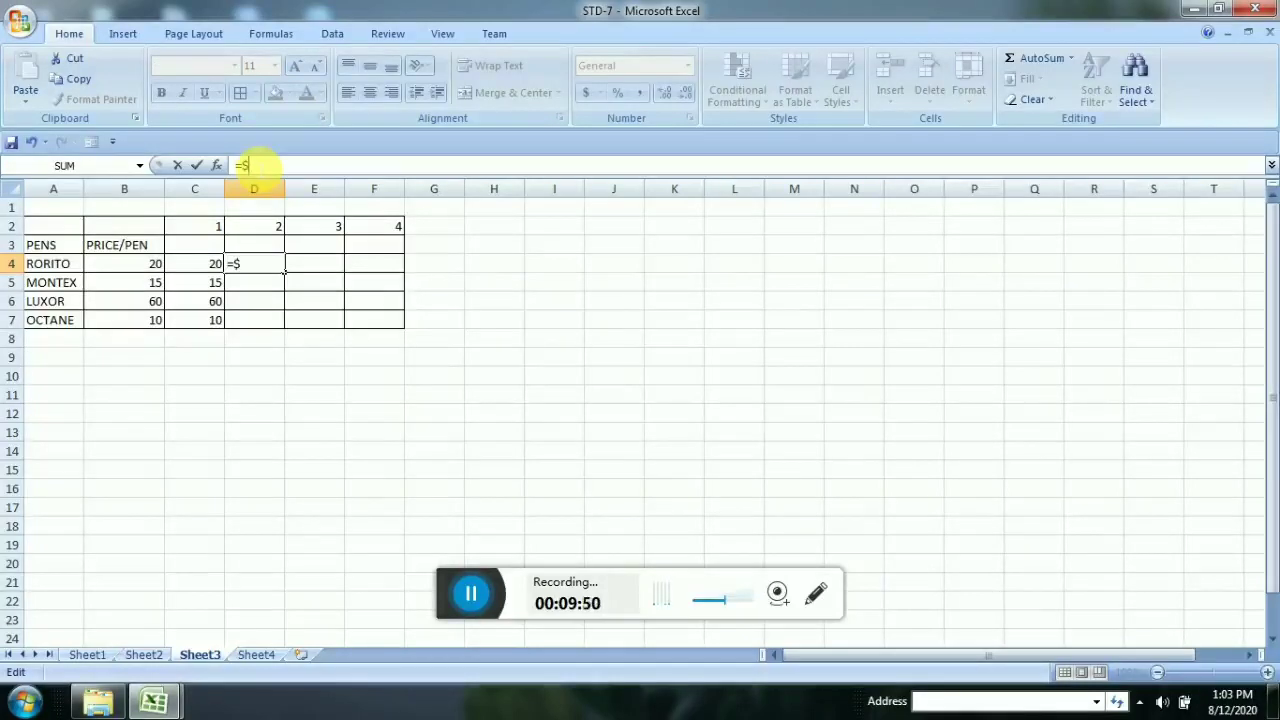
pyautogui.write('B4')
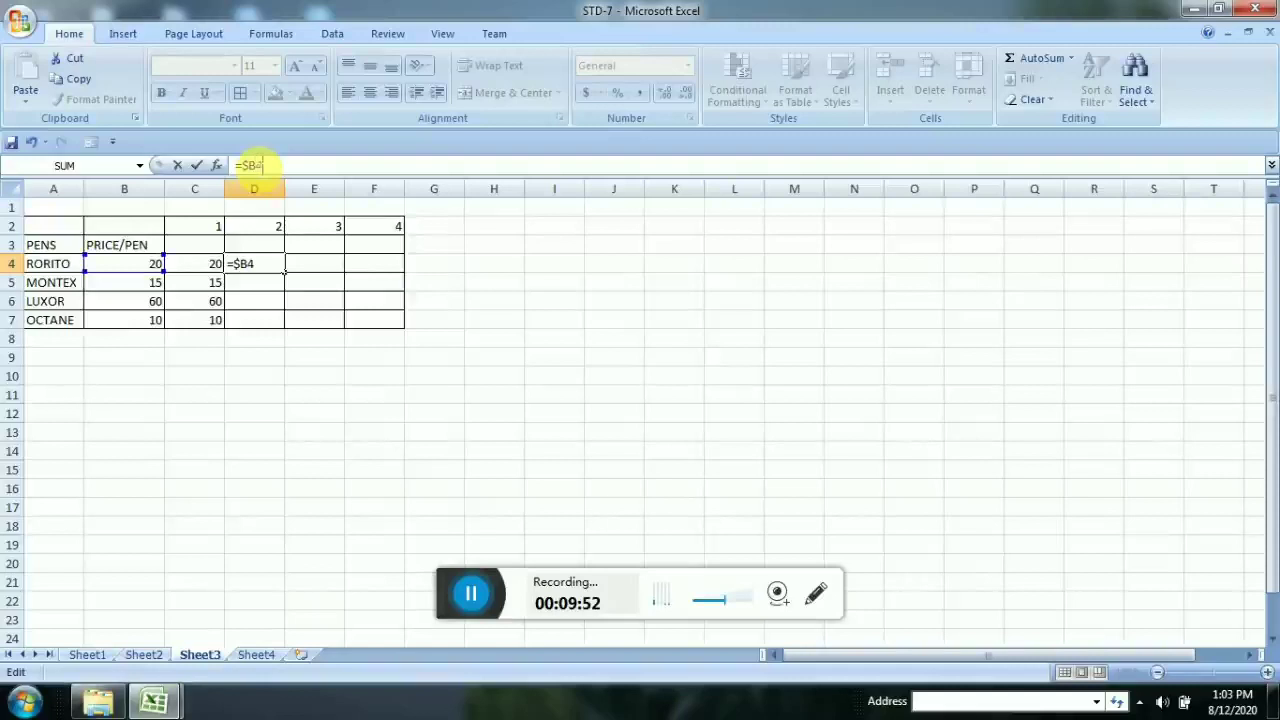
pyautogui.write('*D')
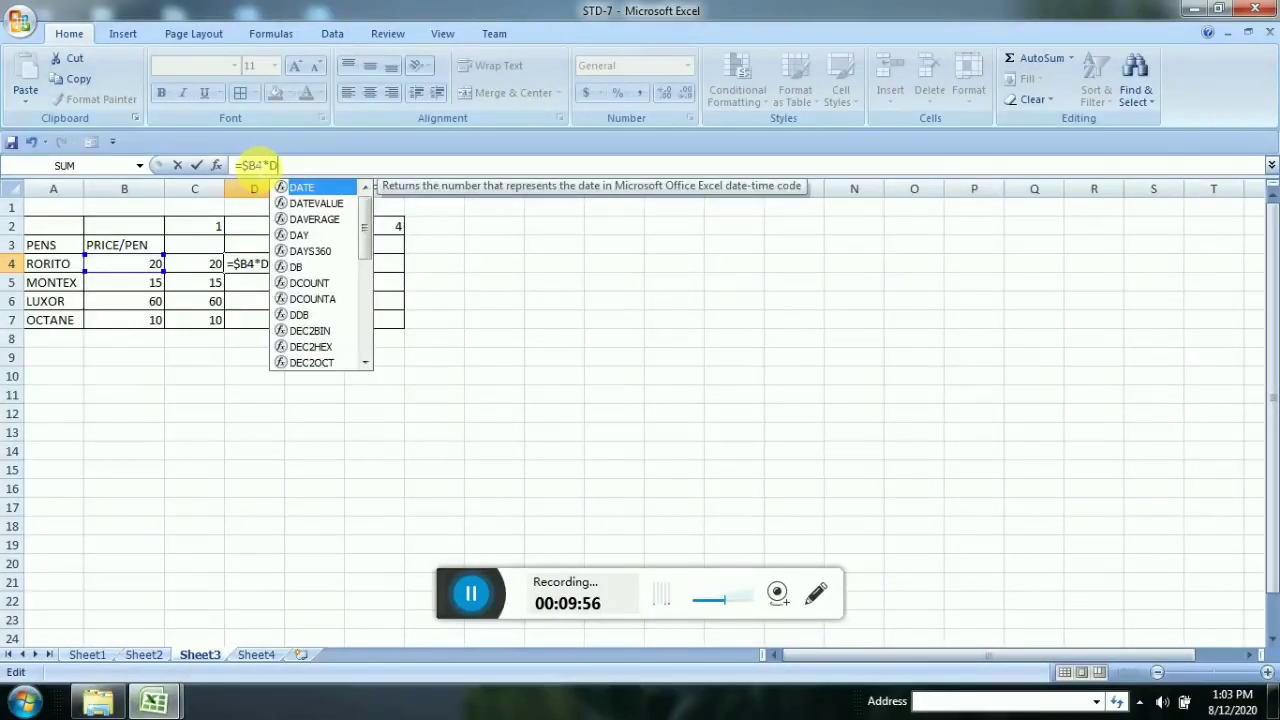
pyautogui.write('$')
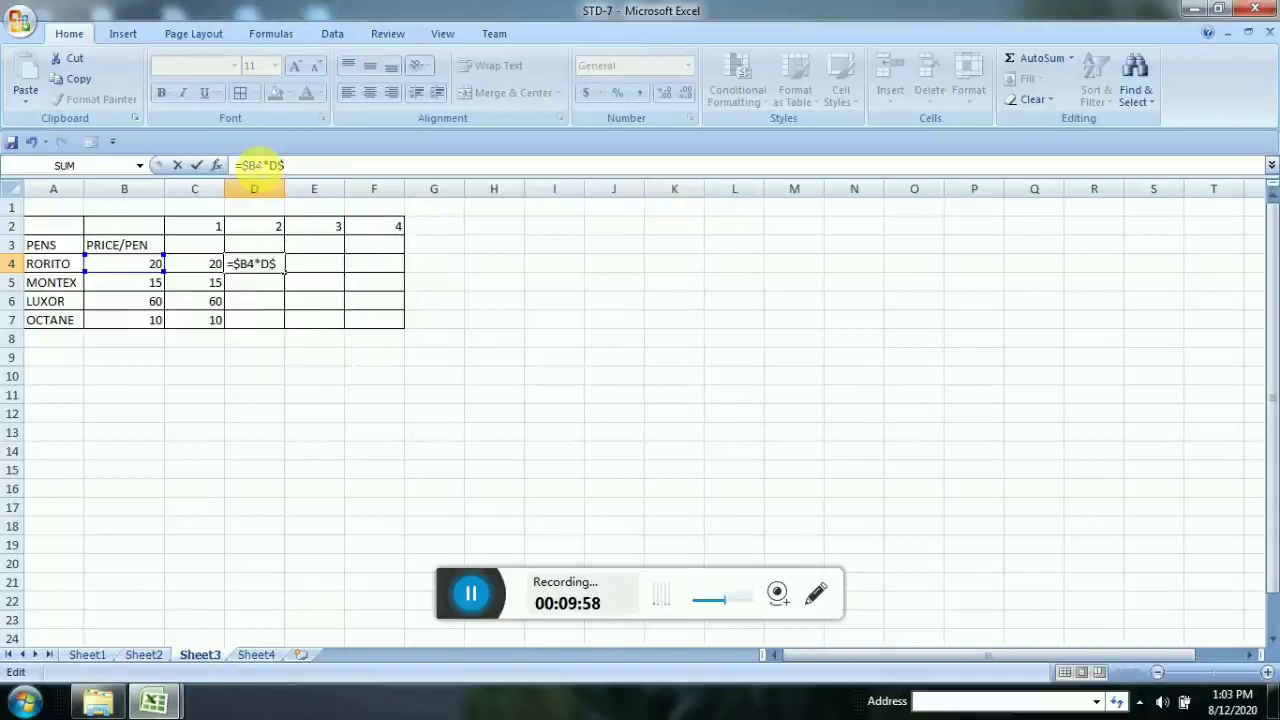
pyautogui.write('2')
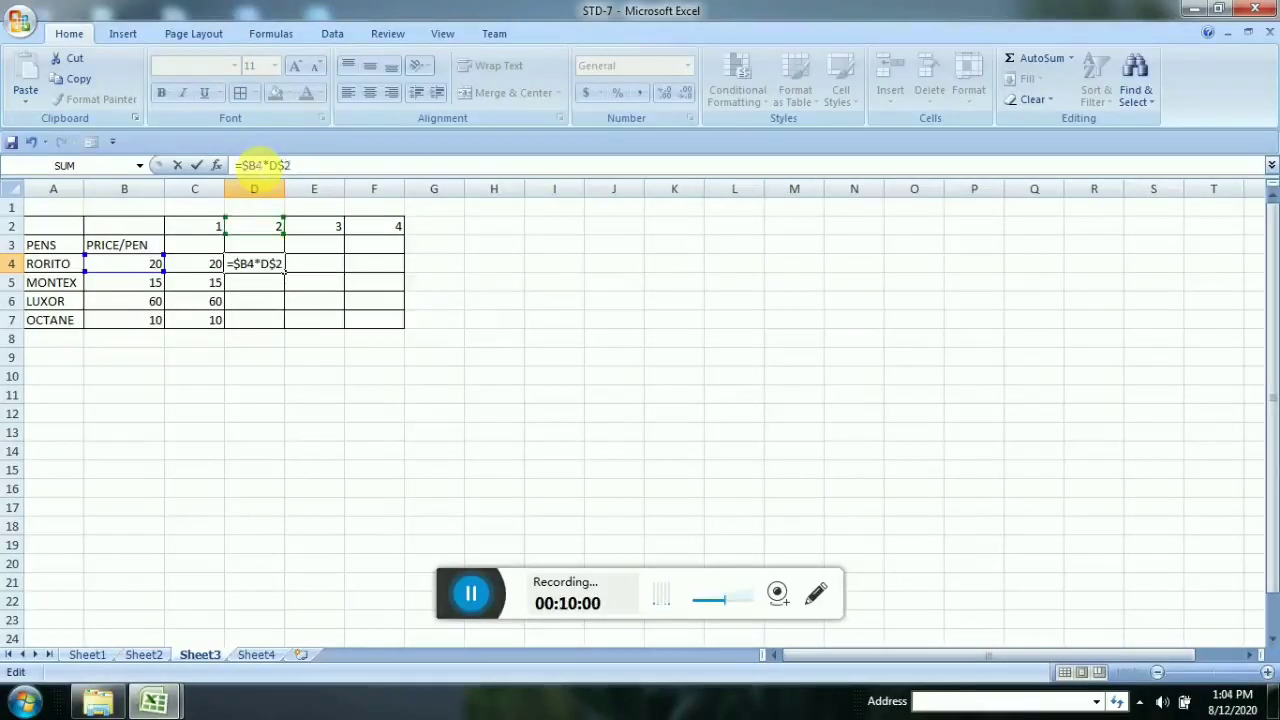
pyautogui.press('Return')
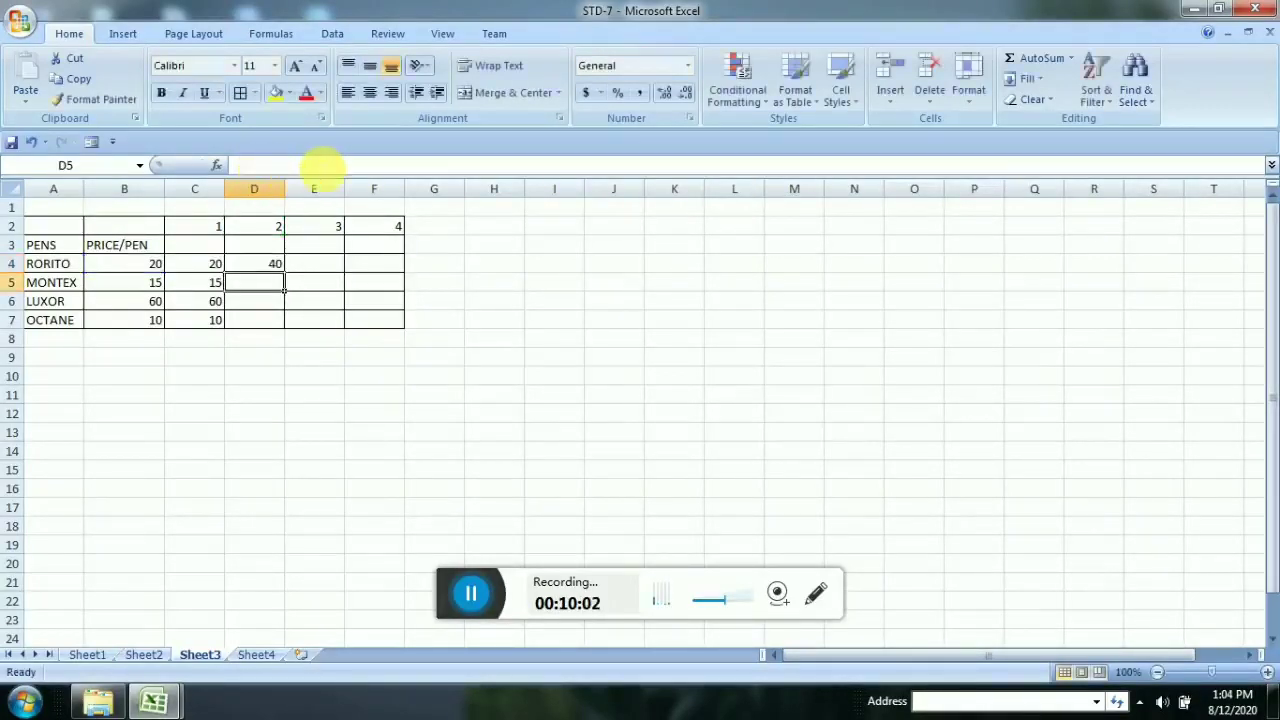
pyautogui.click(258, 265)
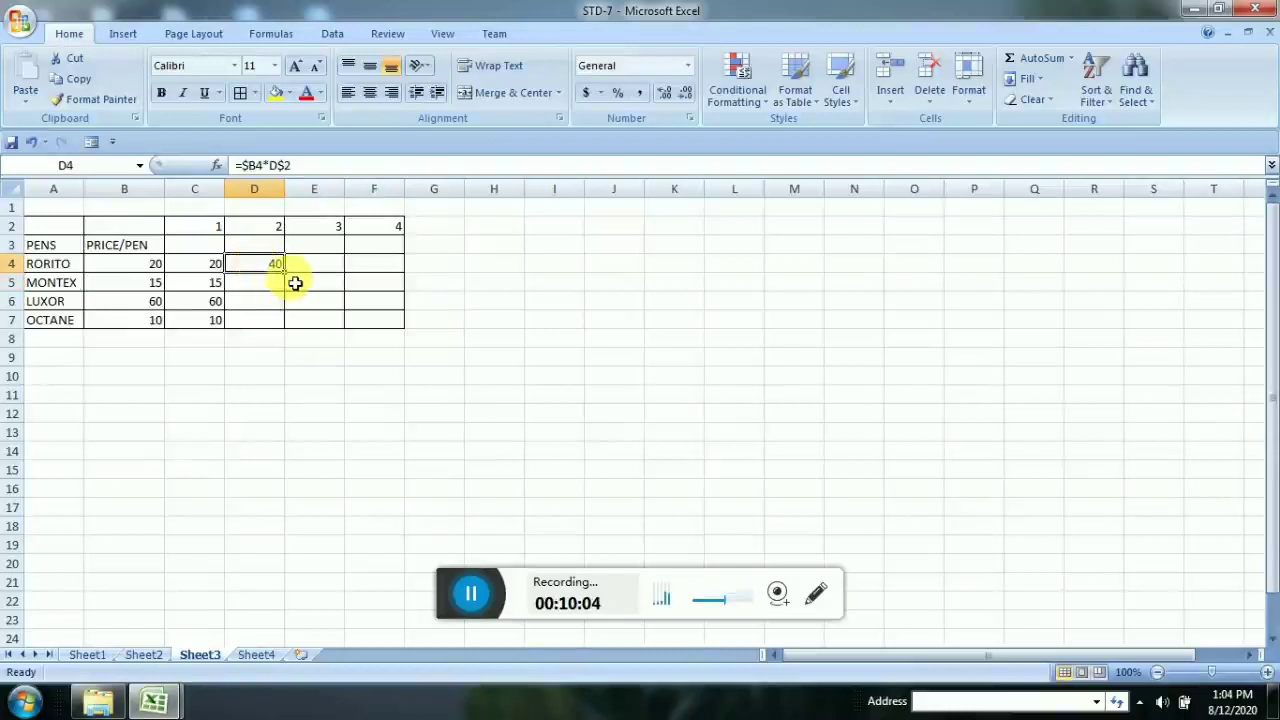
pyautogui.moveTo(293, 283); pyautogui.dragTo(291, 337)
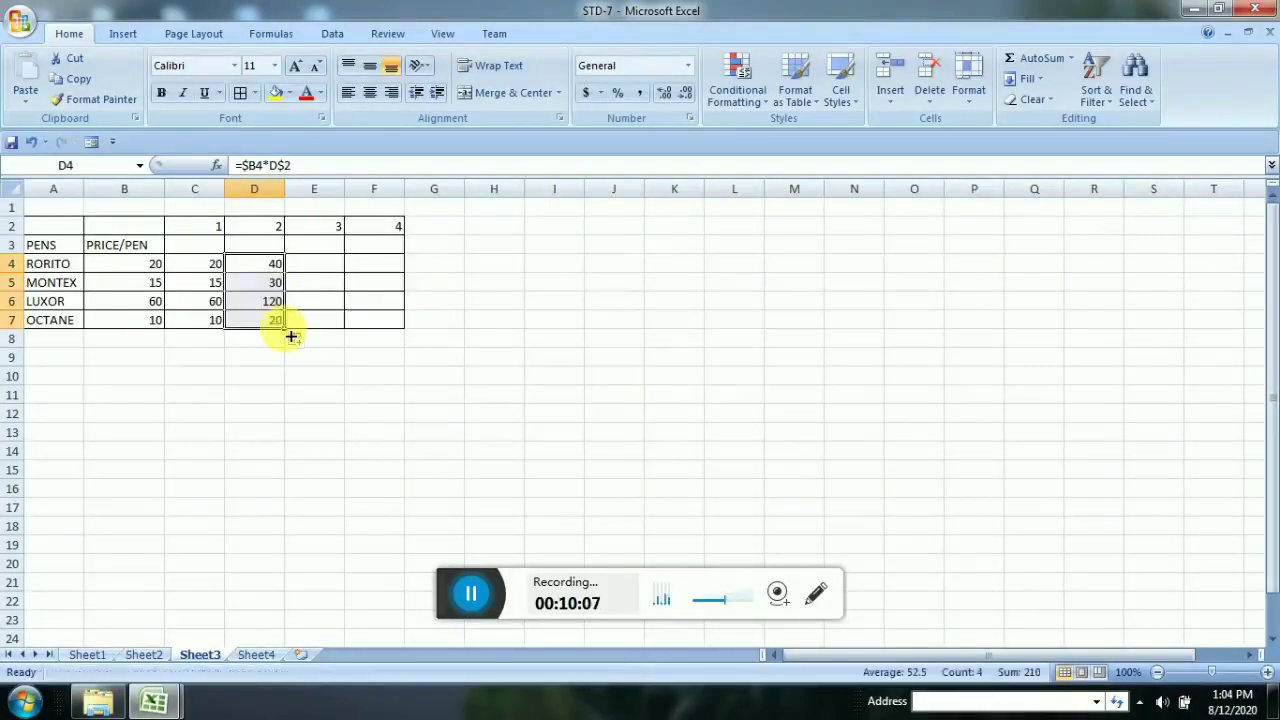
# Enter the mixed-reference formula =$B4*E$2 in cell E4 for three pens and fill it down to E7.
pyautogui.click(323, 270)
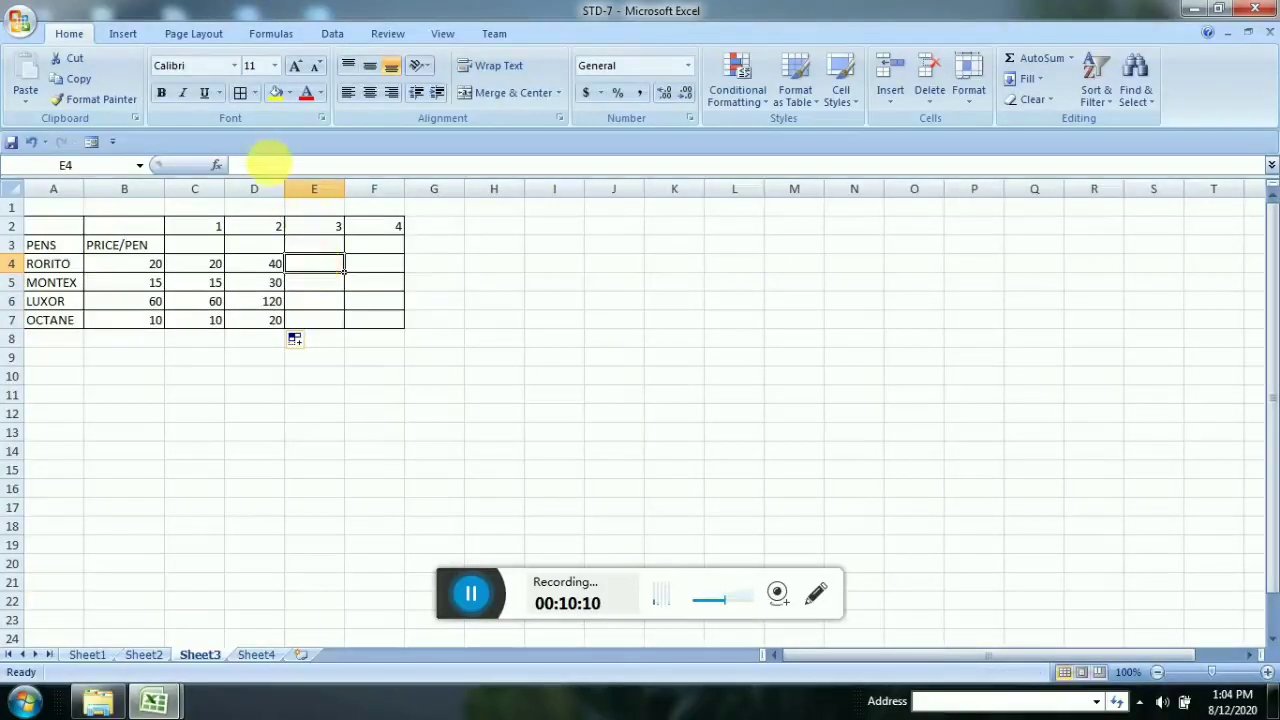
pyautogui.click(270, 167)
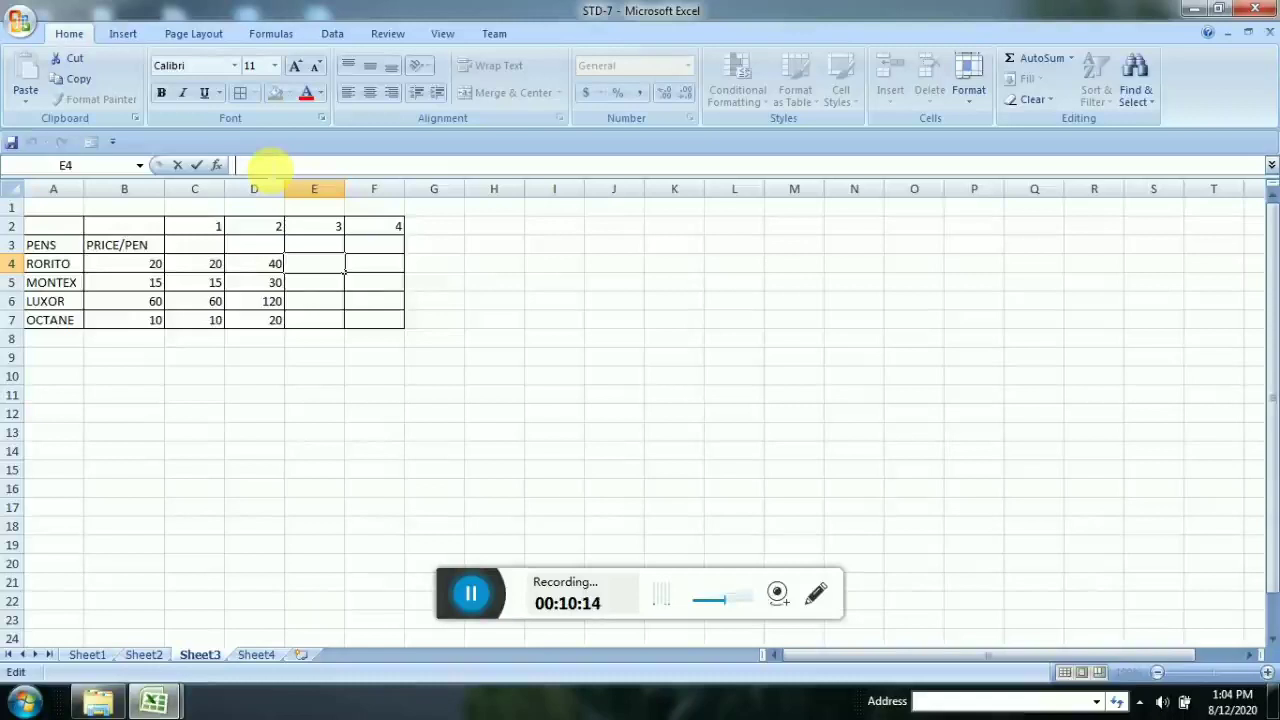
pyautogui.write('=')
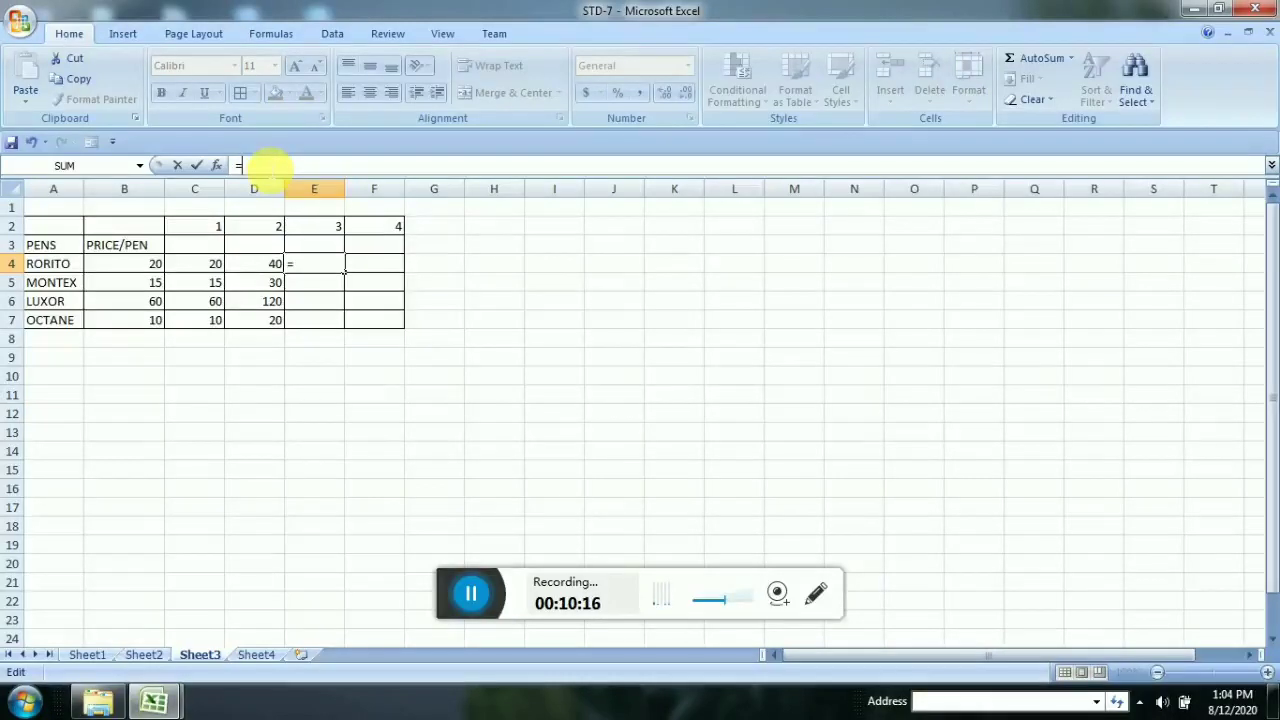
pyautogui.write('$B')
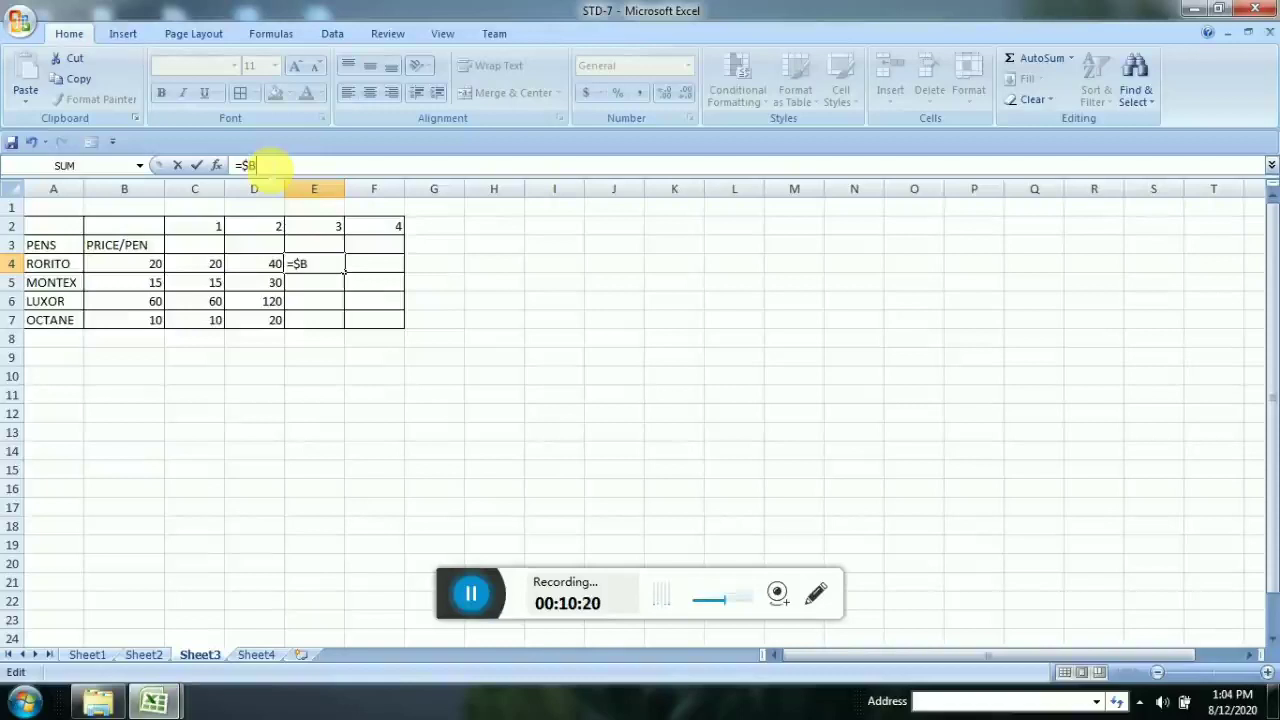
pyautogui.write('4')
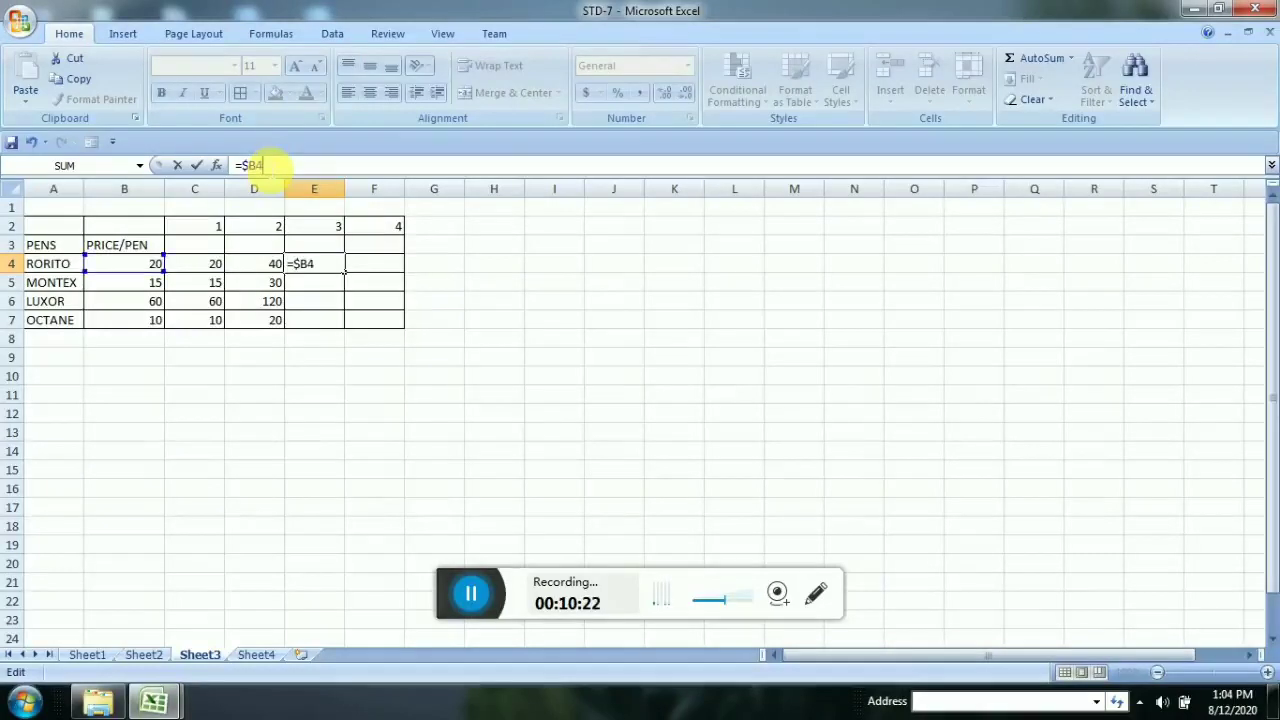
pyautogui.write('*')
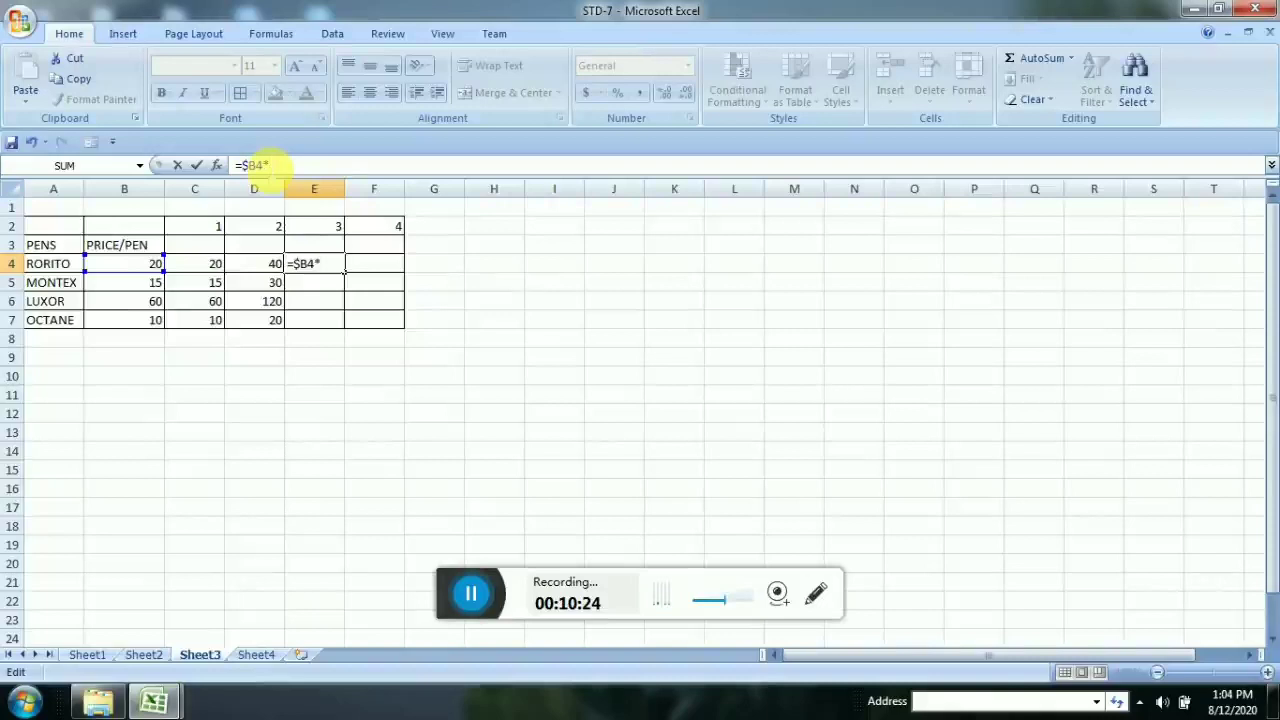
pyautogui.write('E')
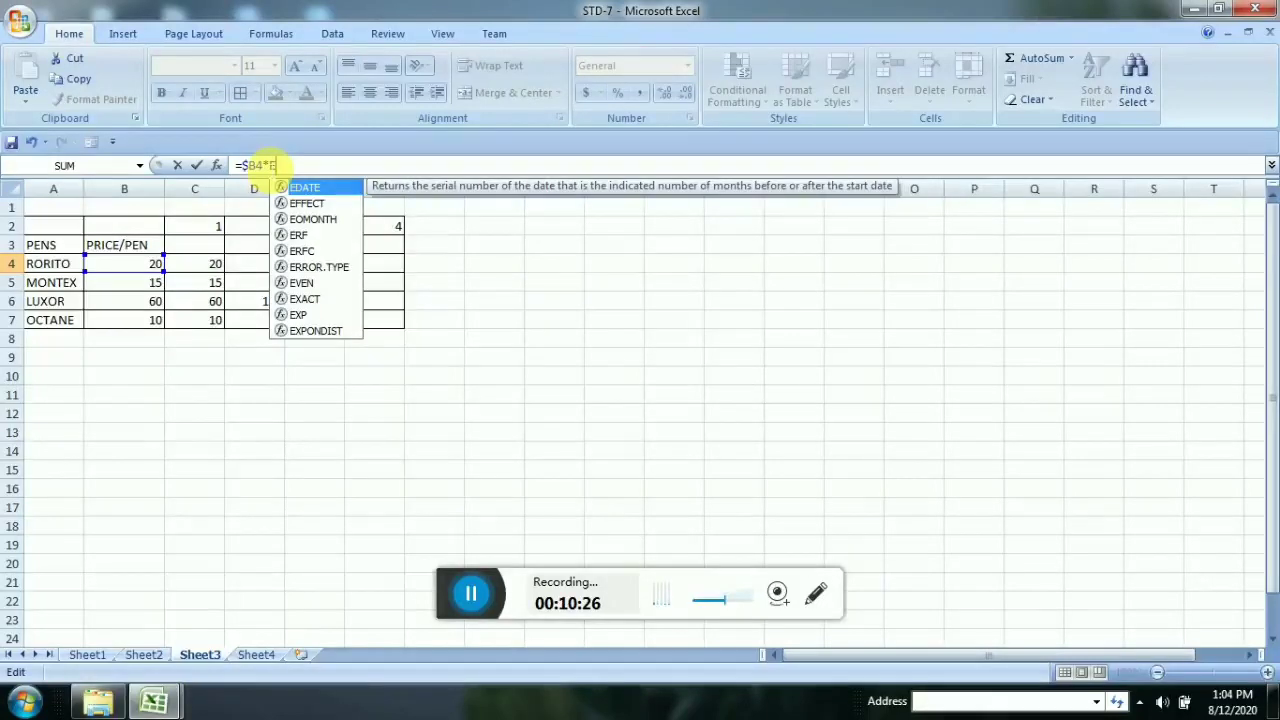
pyautogui.write('$2')
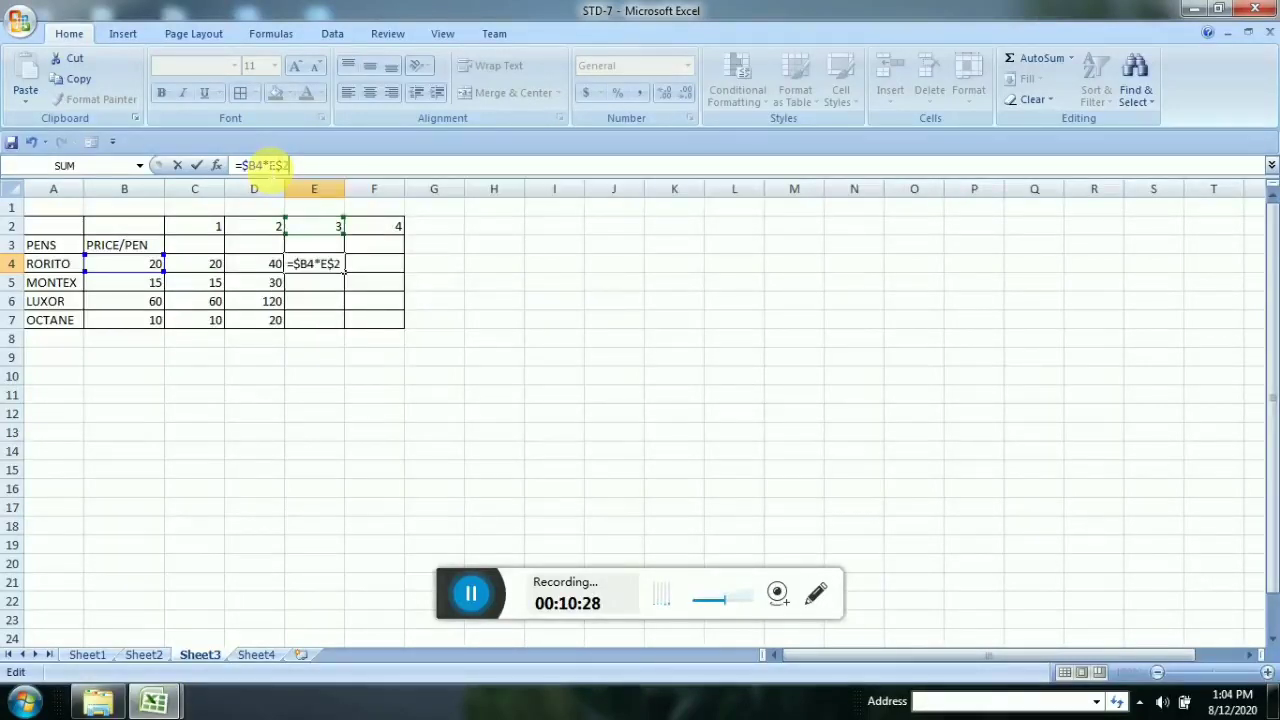
pyautogui.press('Return')
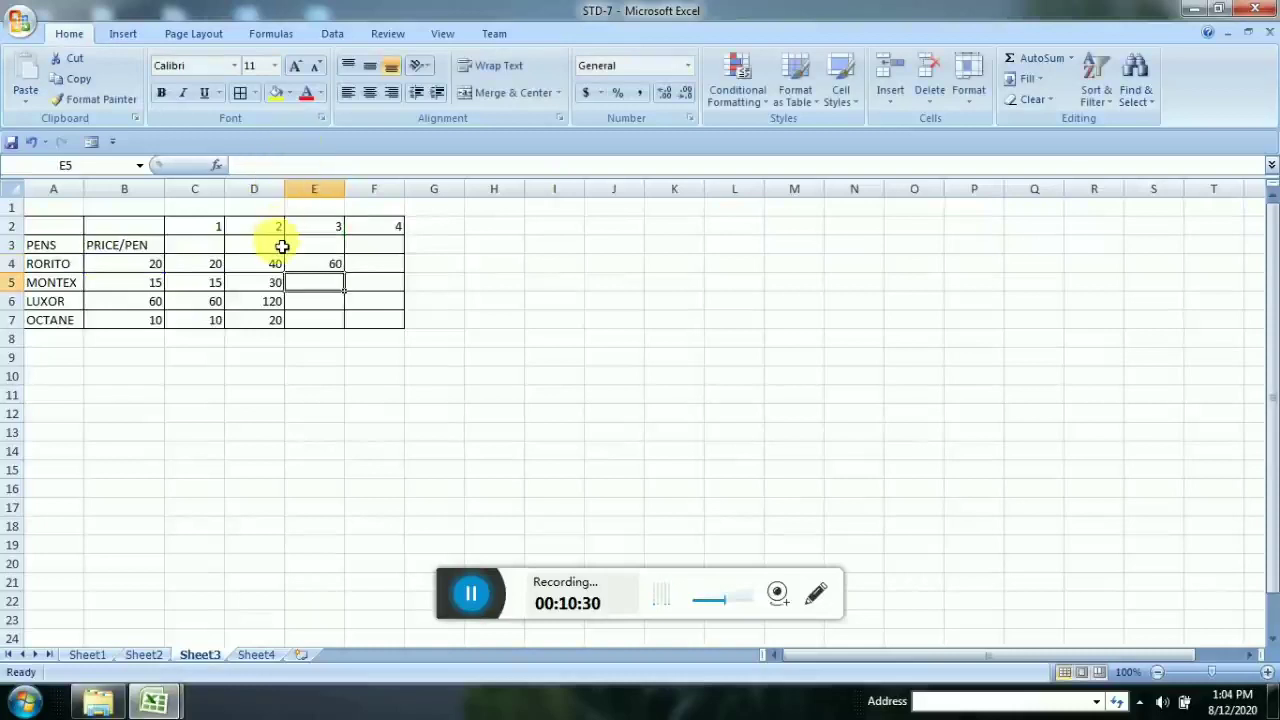
pyautogui.click(332, 264)
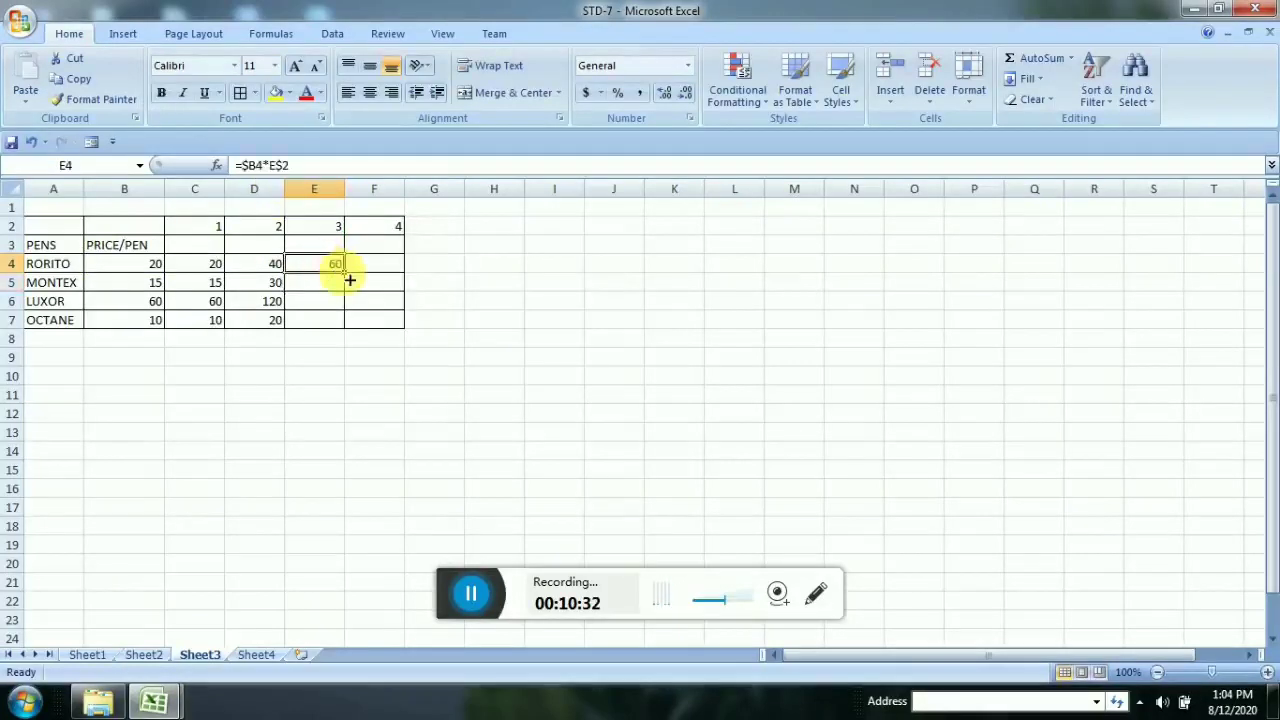
pyautogui.moveTo(351, 281); pyautogui.dragTo(352, 337)
# Calculate the RORITO price for four pens in cell F4 with the formula =$B4*F$2.
pyautogui.click(388, 272)
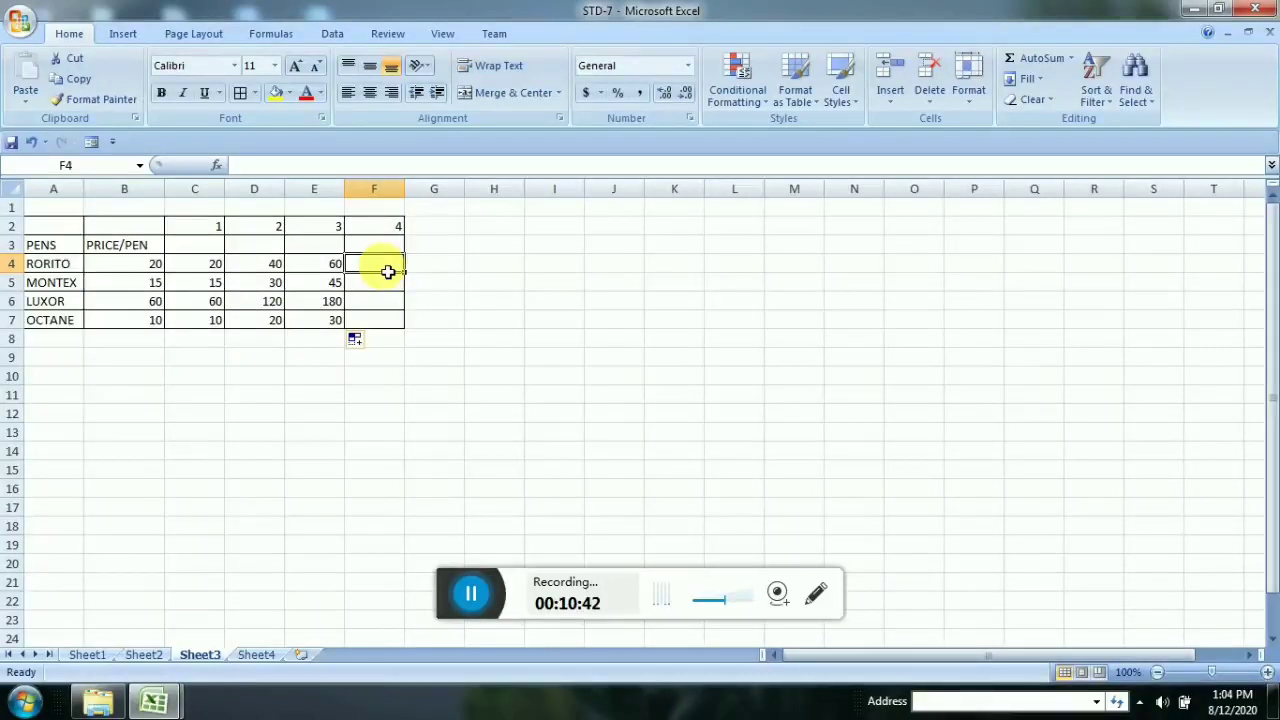
pyautogui.write('=')
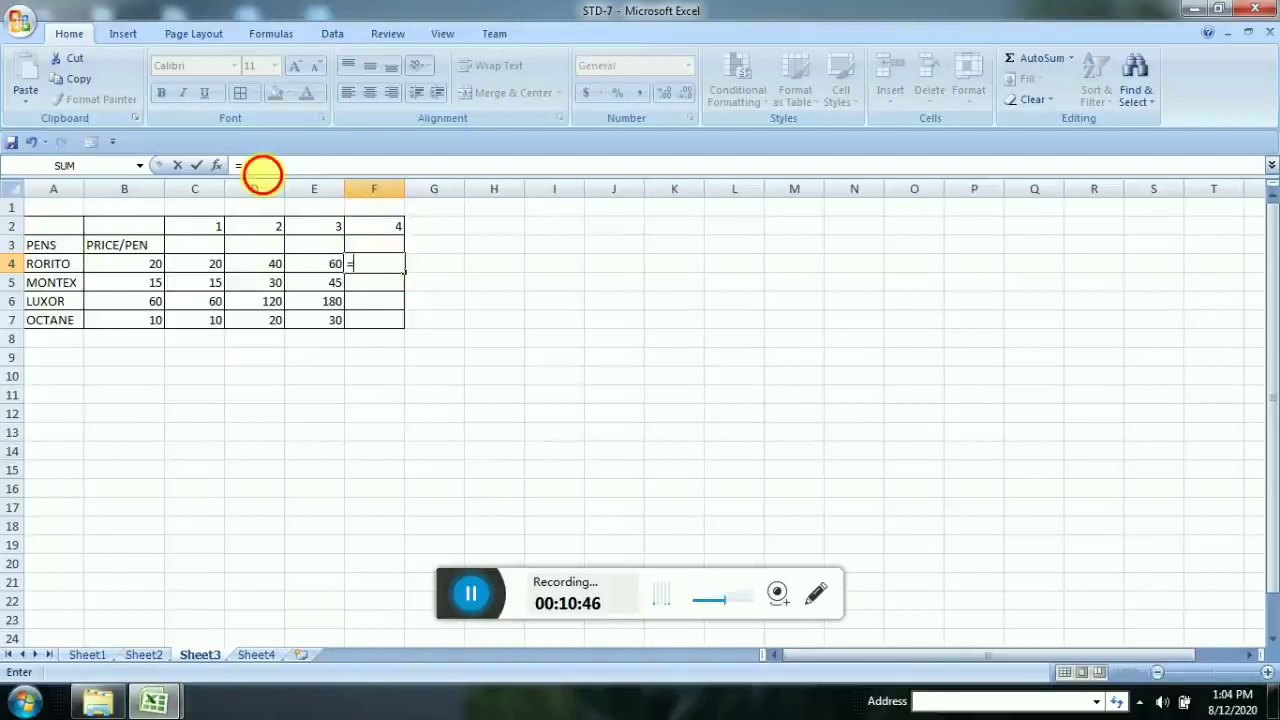
pyautogui.click(262, 174)
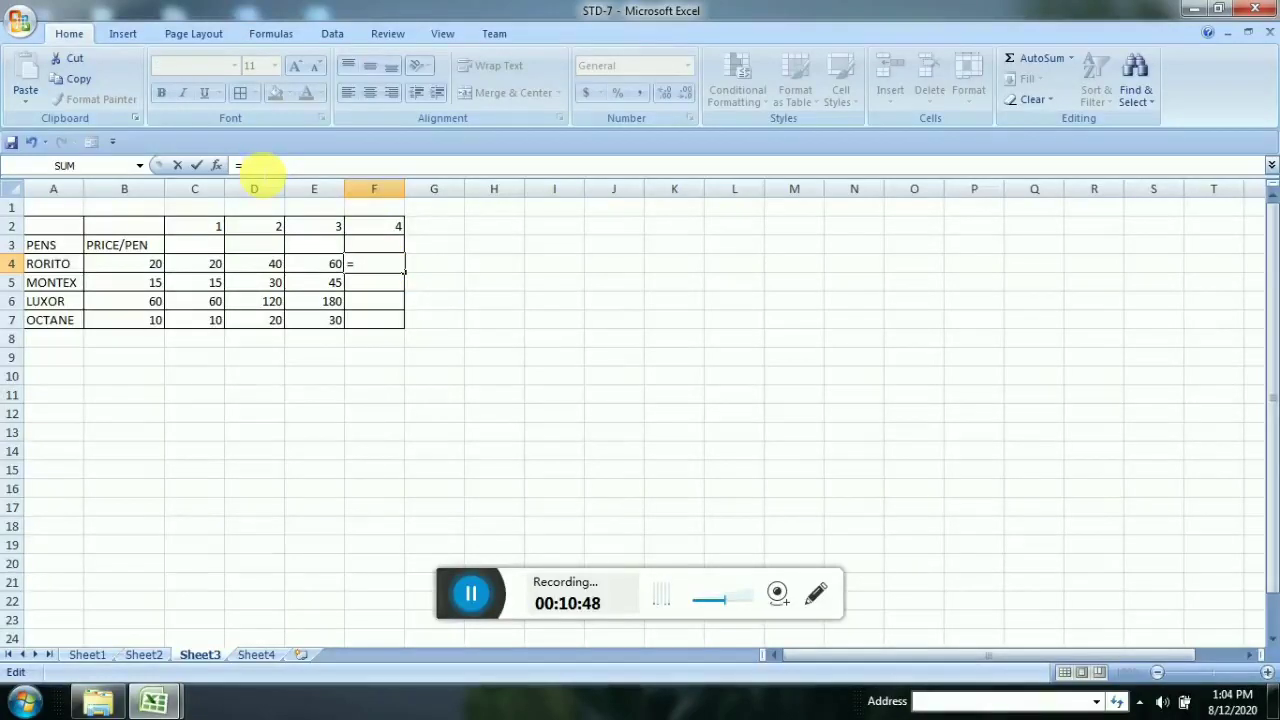
pyautogui.write('$B')
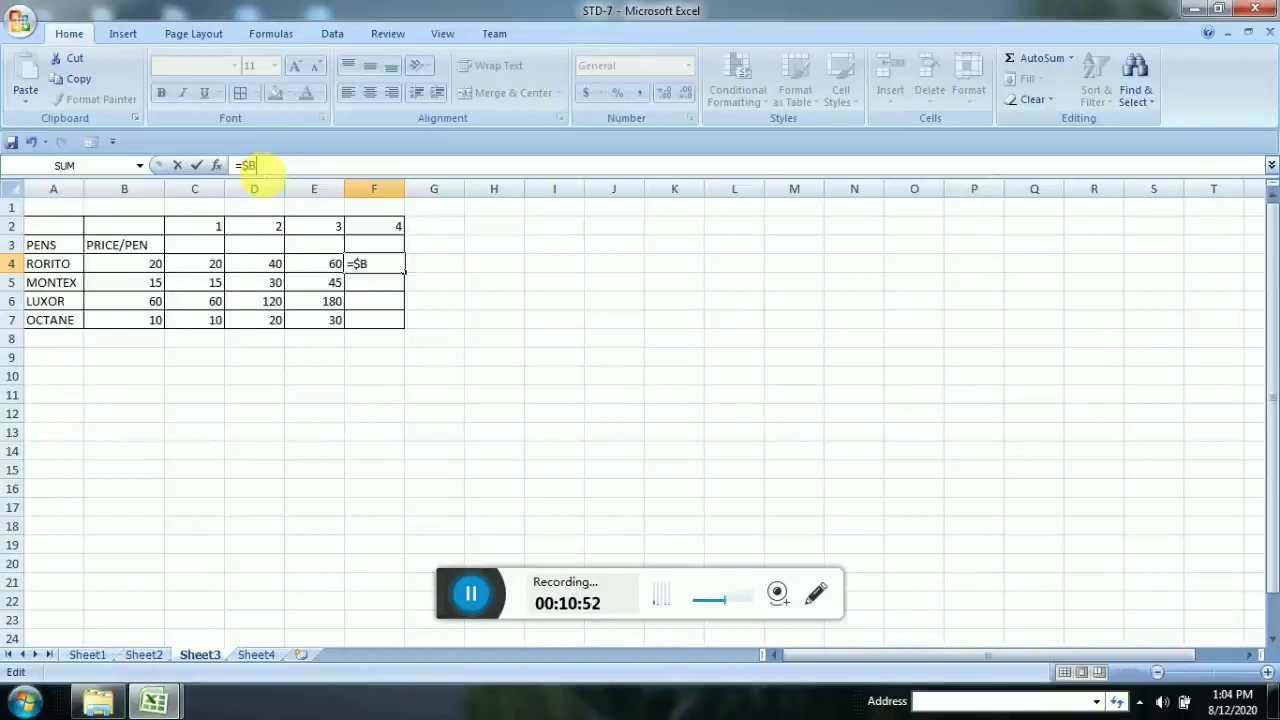
pyautogui.write('4')
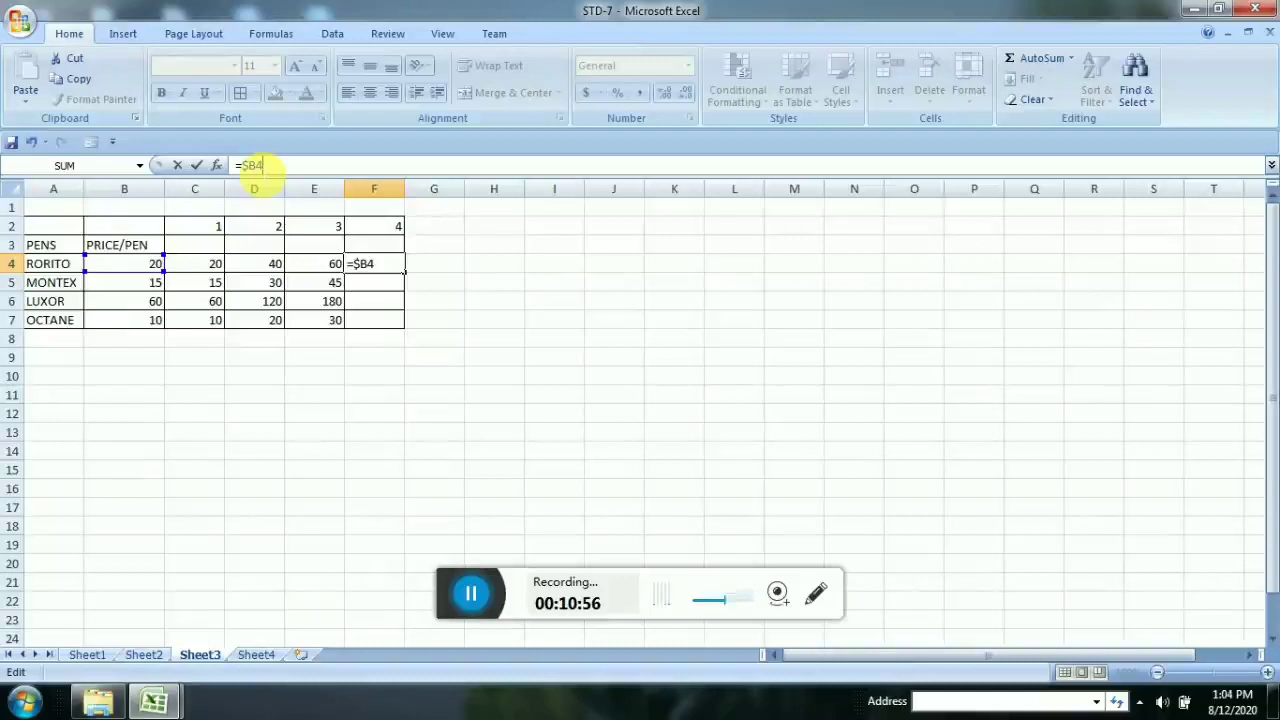
pyautogui.write('*F')
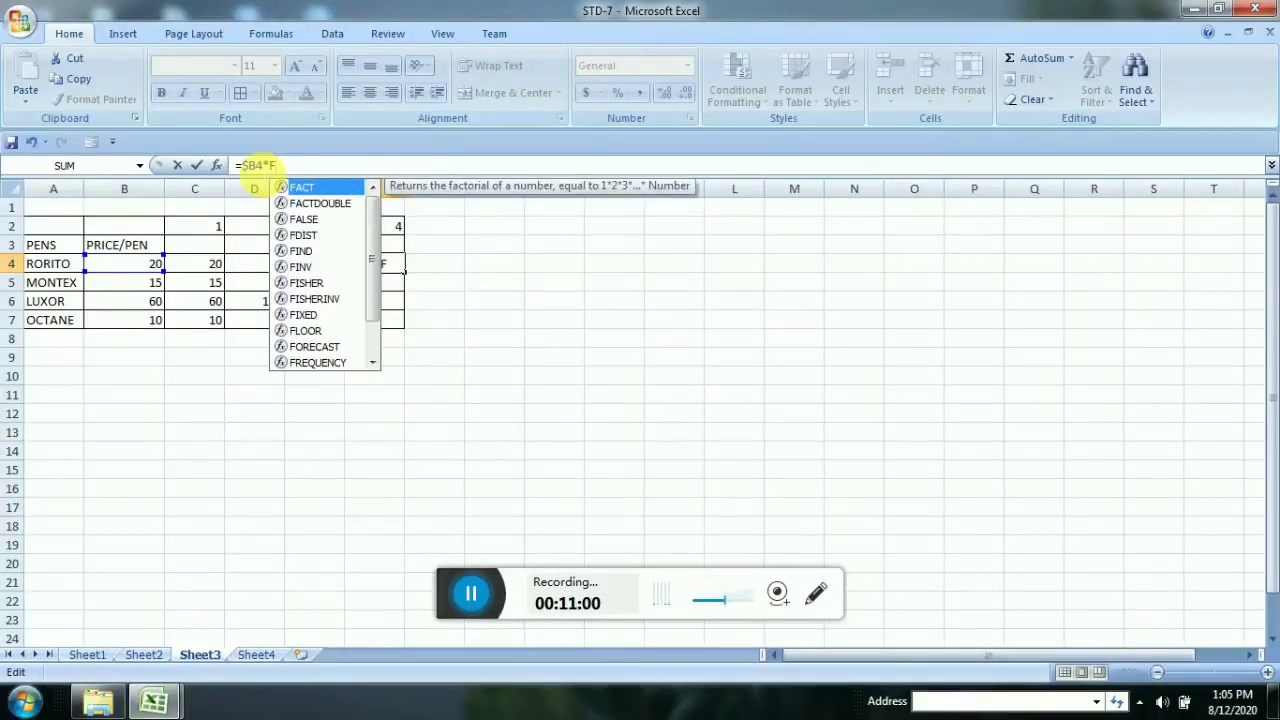
pyautogui.write('$2')
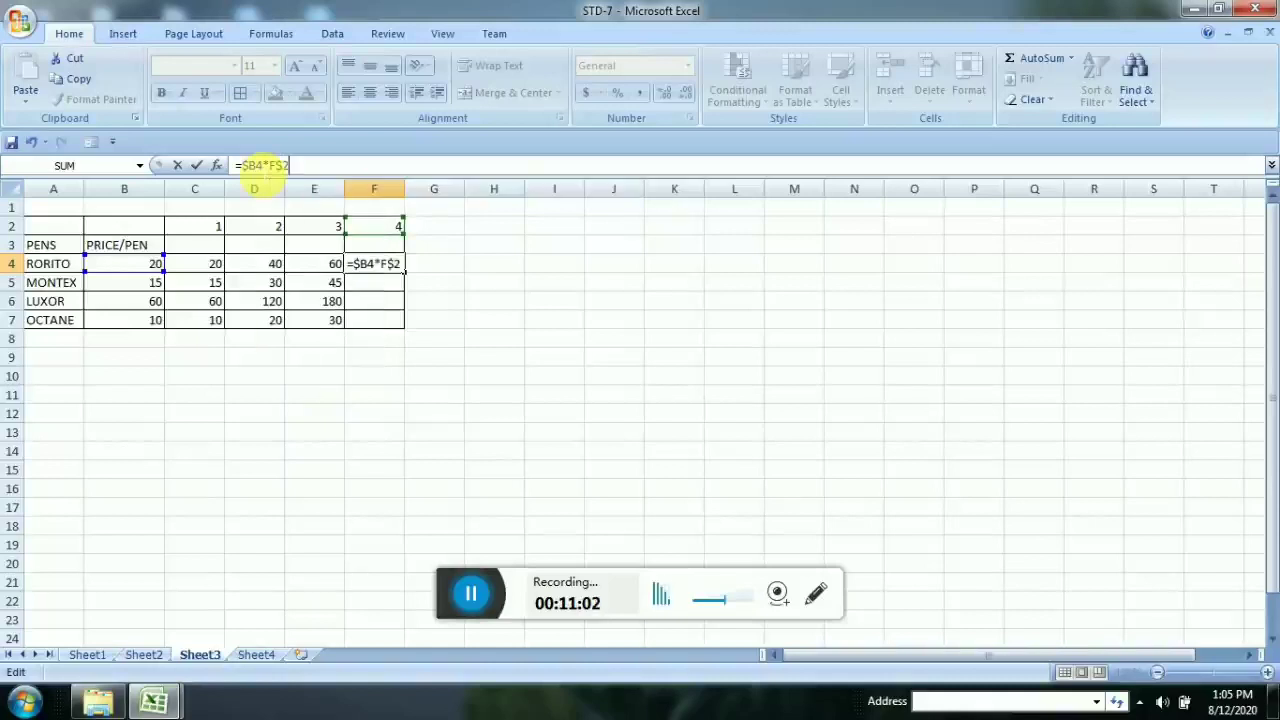
pyautogui.press('Return')
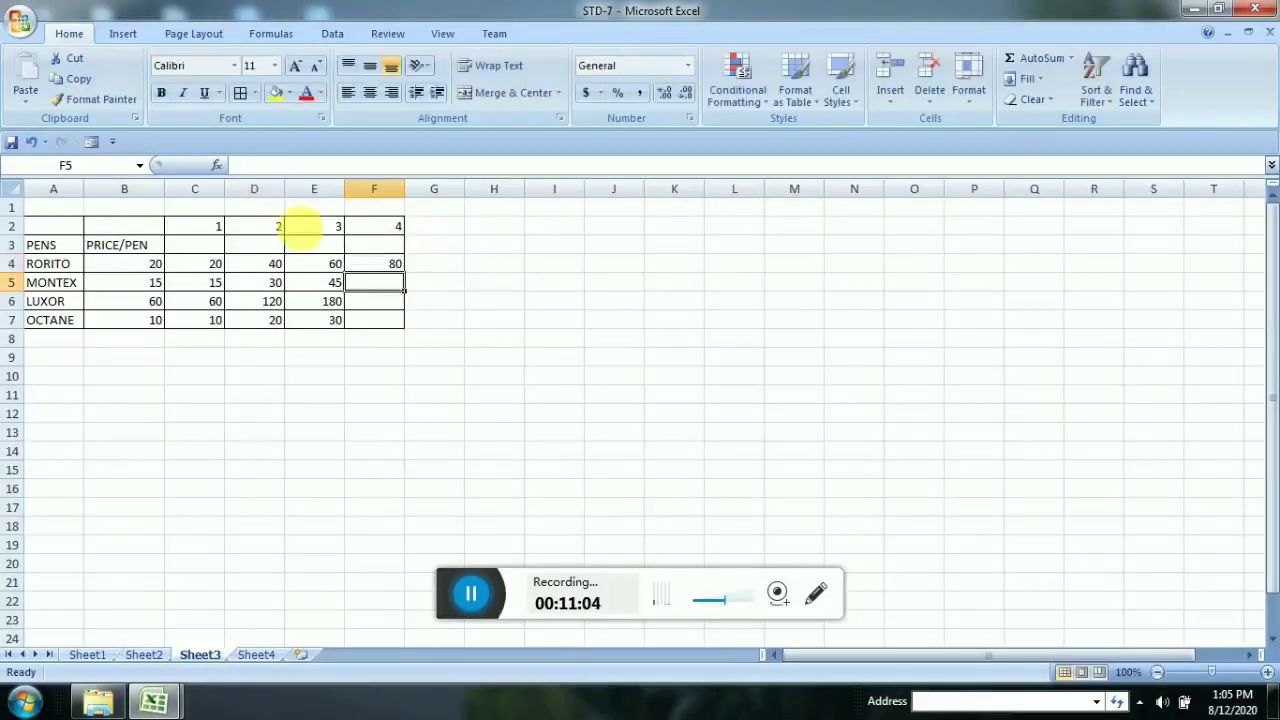
# Fill the four-pen price formula from cell F4 down to F7 for the remaining pens.
pyautogui.click(389, 265)
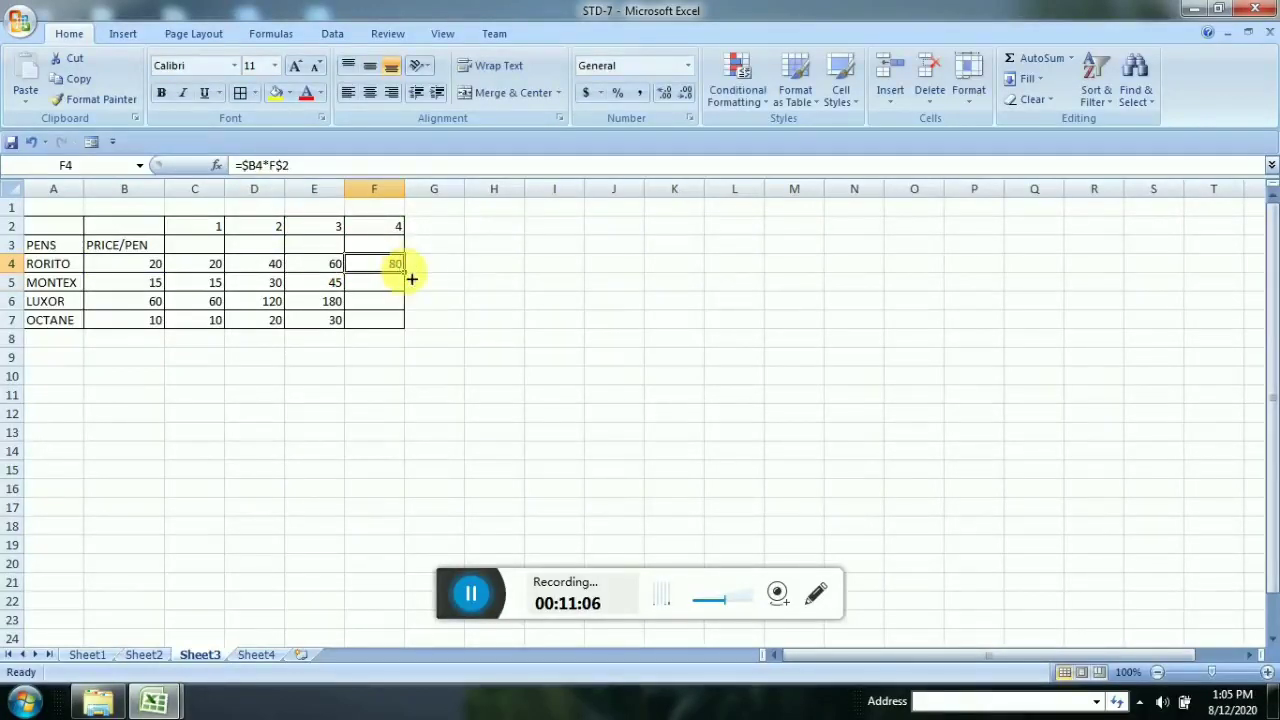
pyautogui.moveTo(411, 279); pyautogui.dragTo(409, 331)
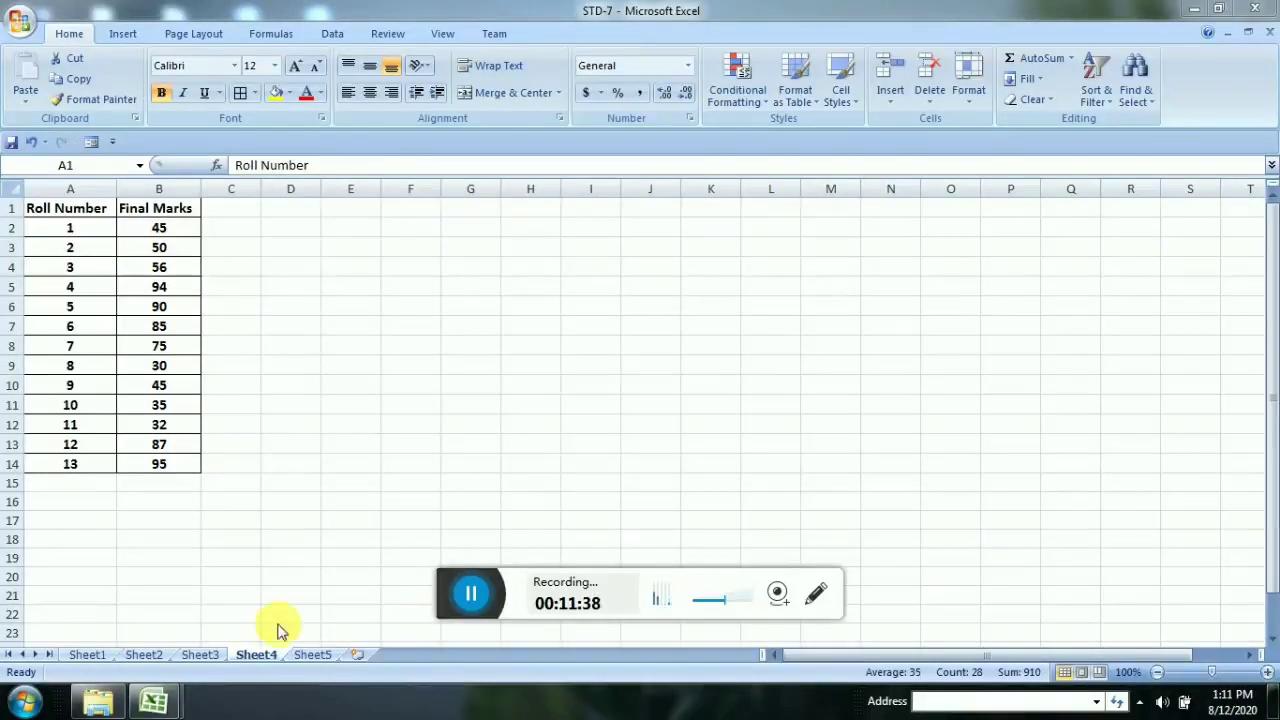
# On Sheet5, enter =Sheet4!B2+5 in cell B2 to add 5 to the Sheet4 final marks, and fill it down to B14.
pyautogui.click(257, 652)
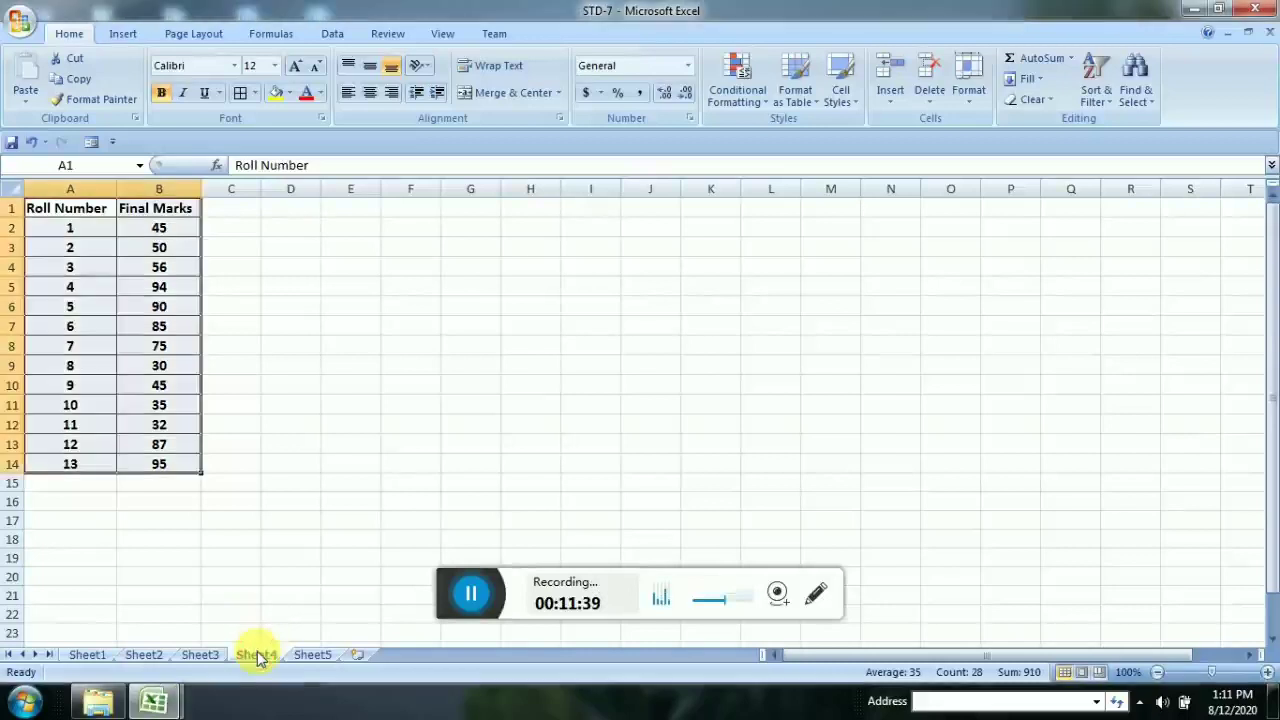
pyautogui.click(311, 655)
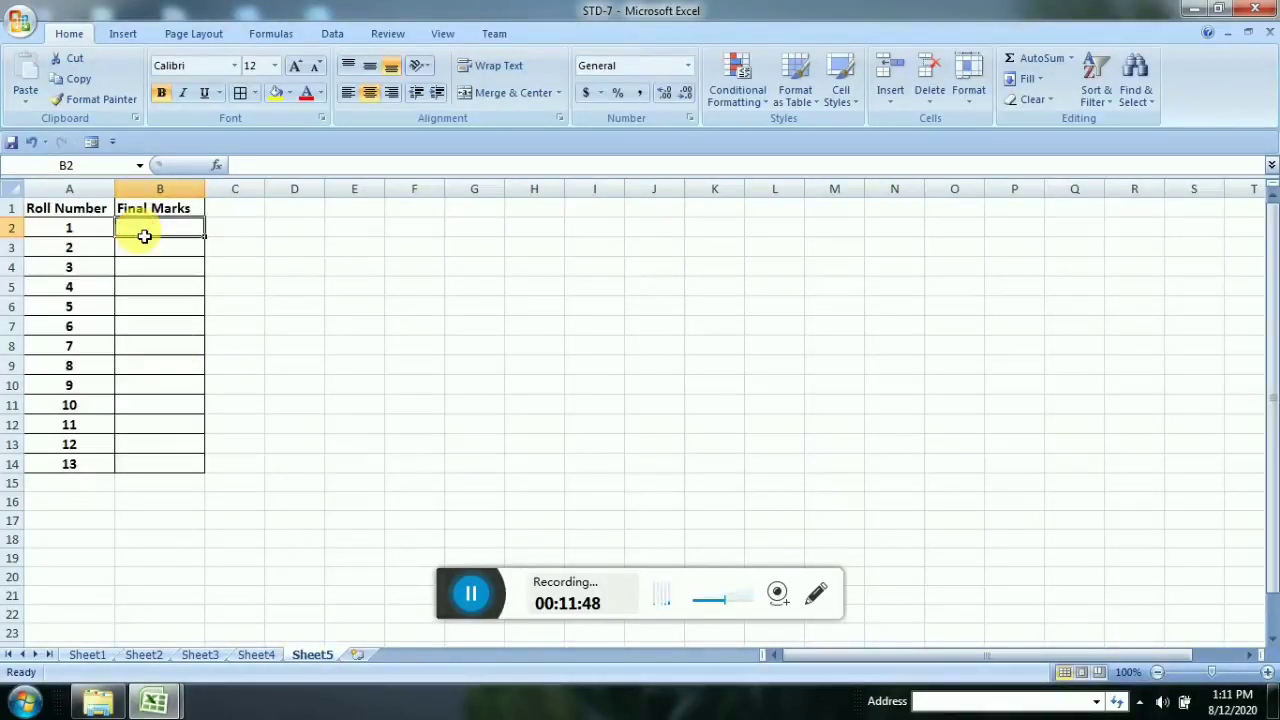
pyautogui.write('=')
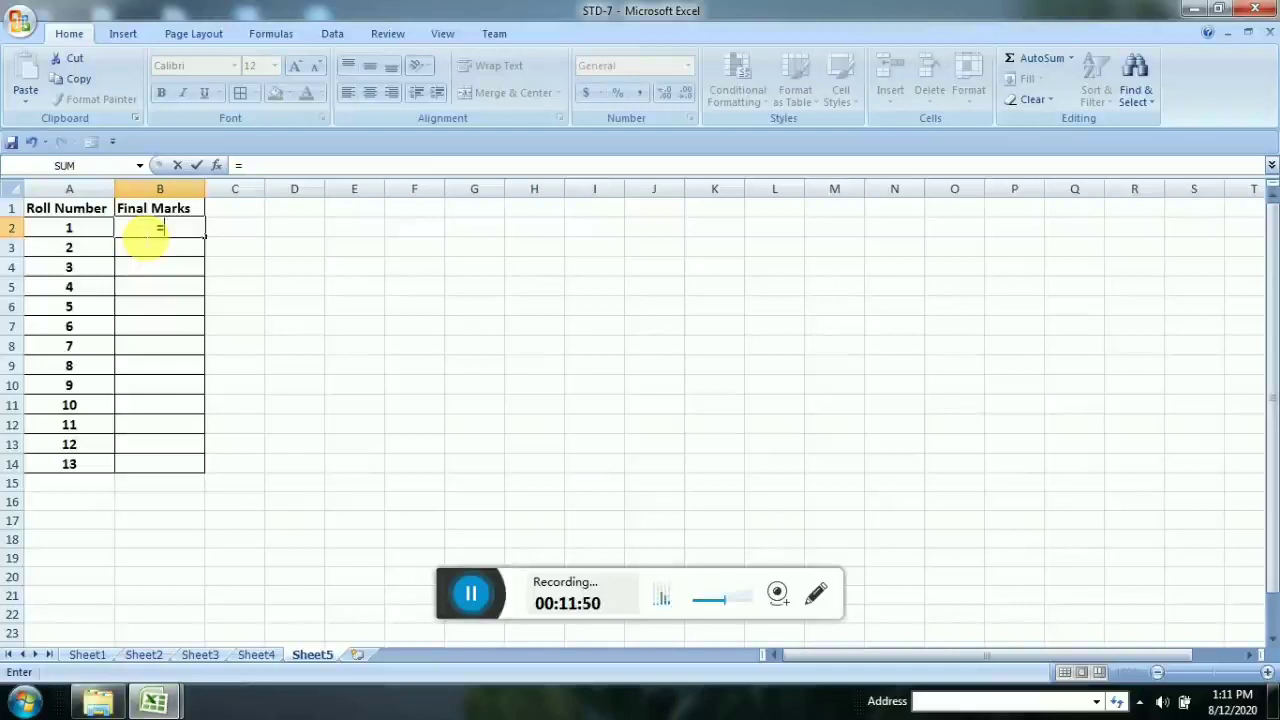
pyautogui.write('sh')
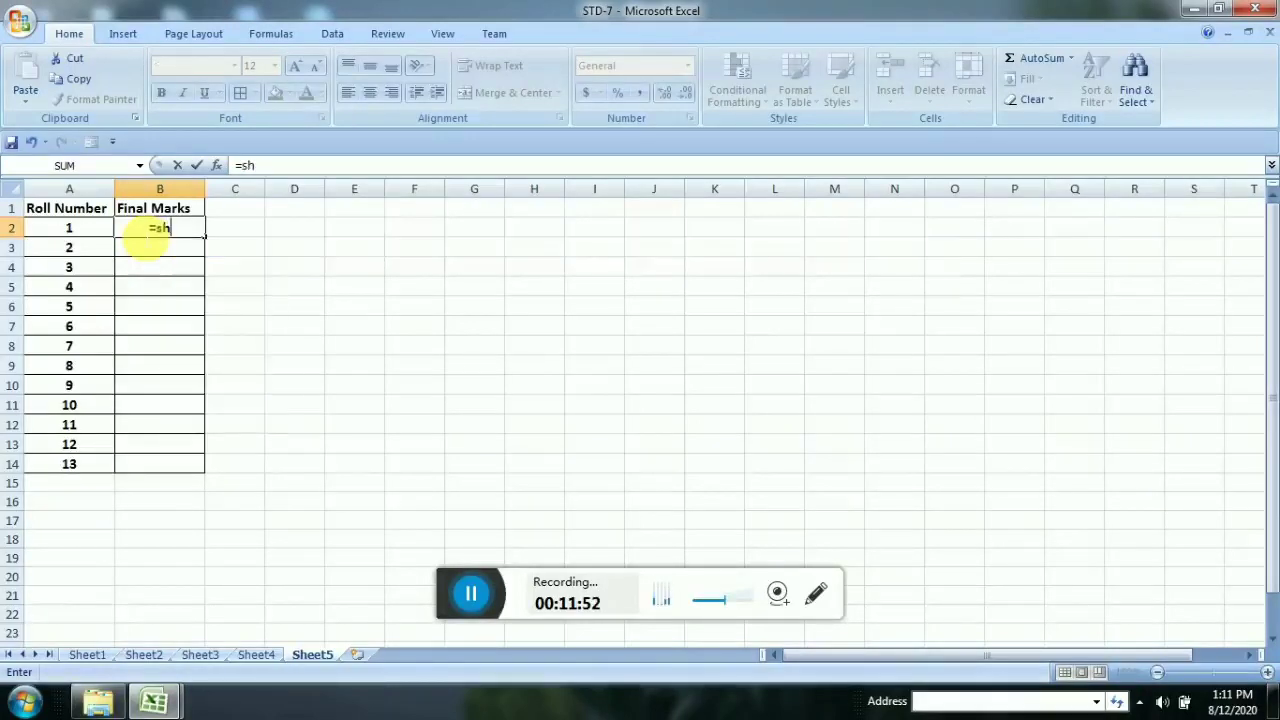
pyautogui.write('eet4')
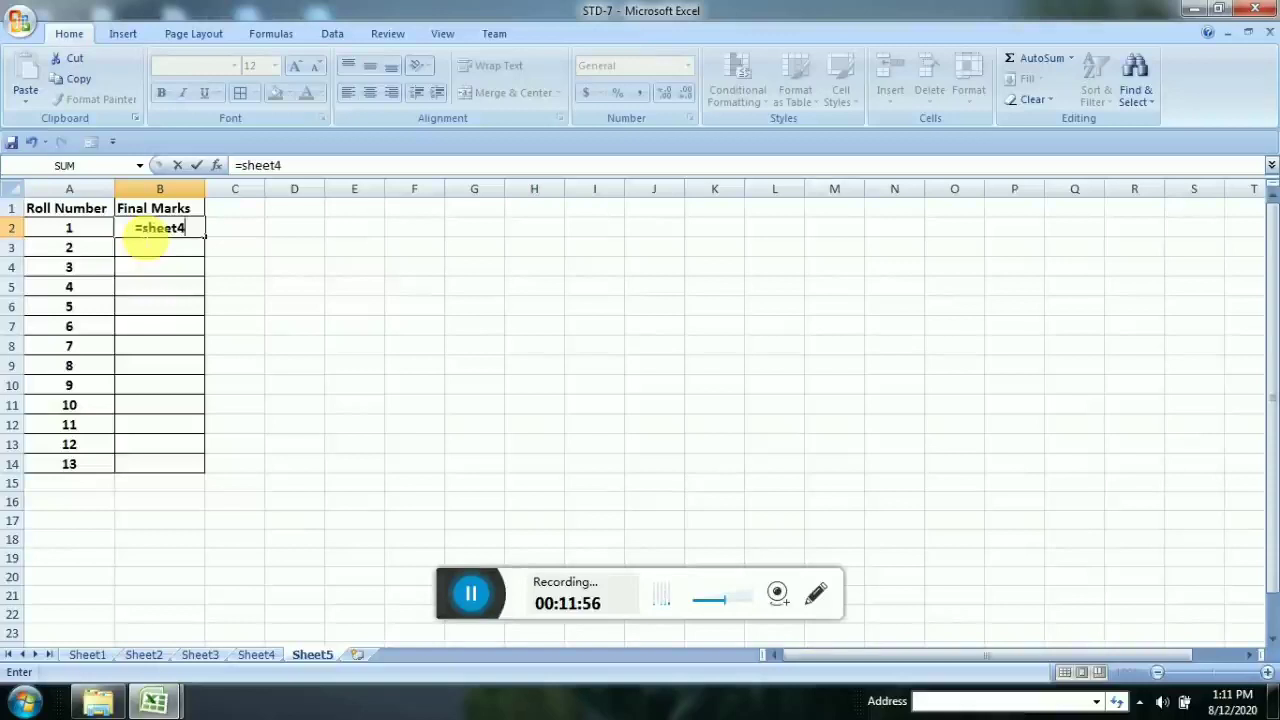
pyautogui.write('!')
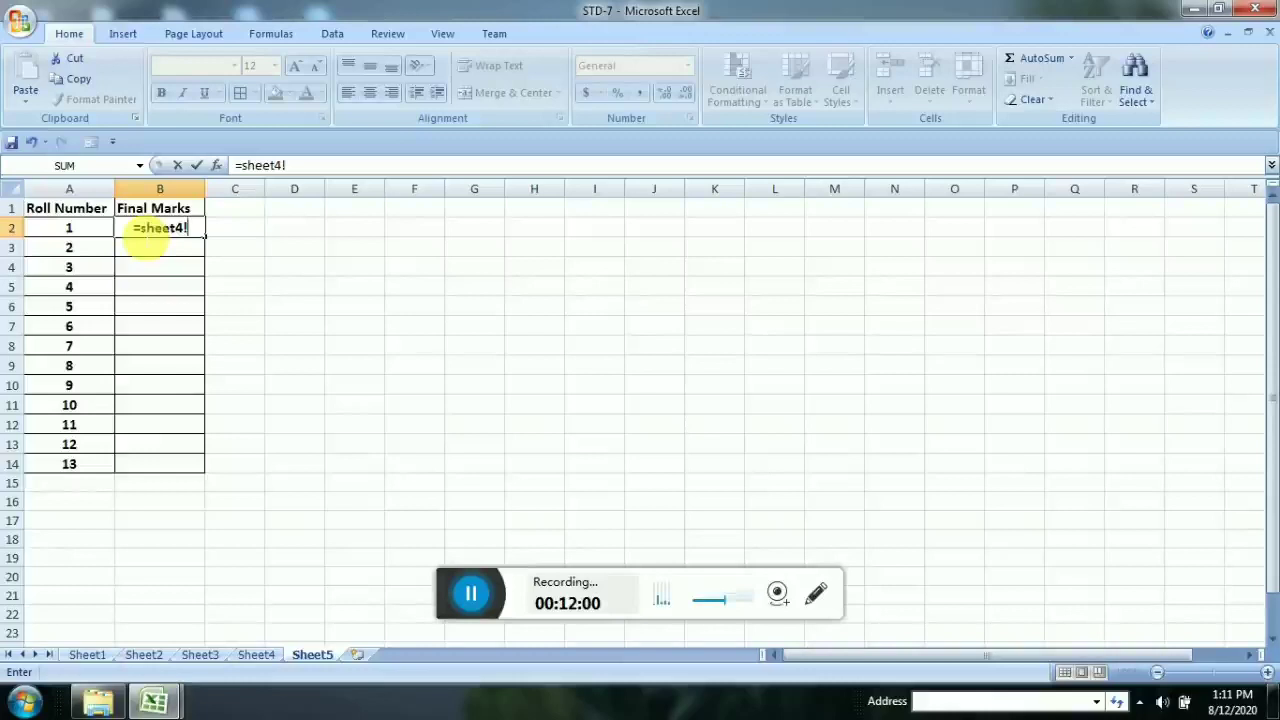
pyautogui.write('b')
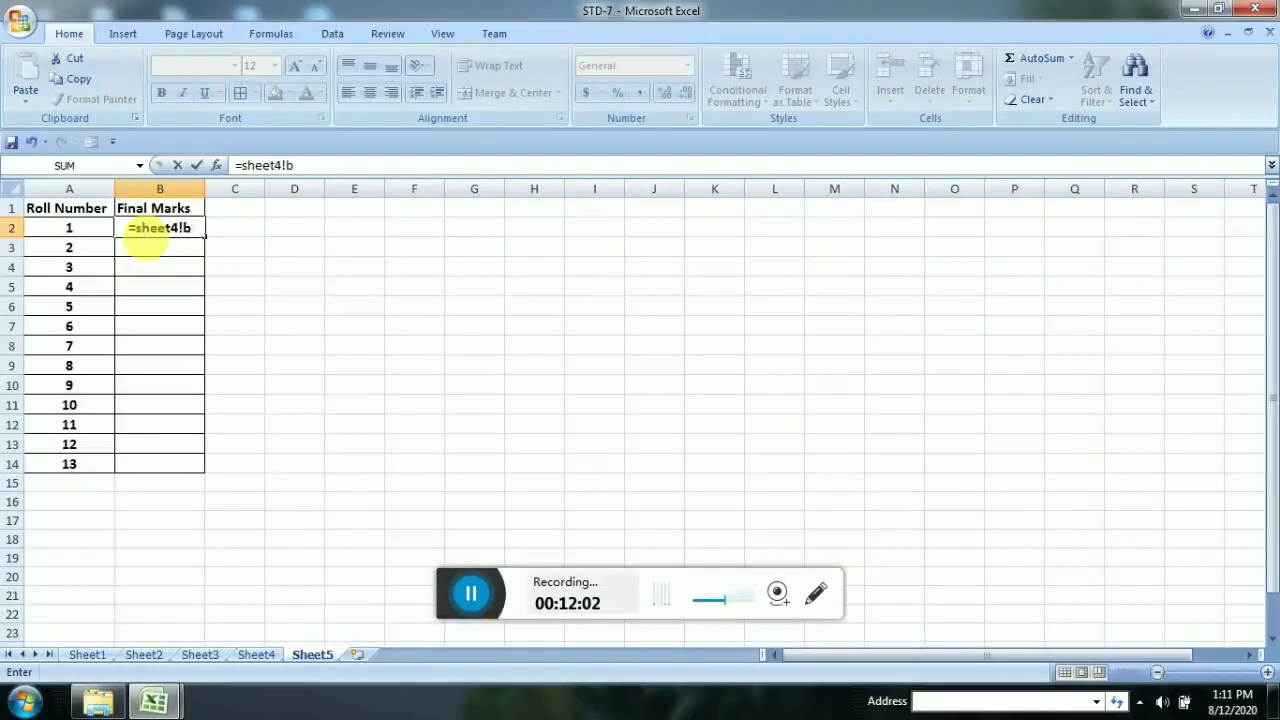
pyautogui.press('BackSpace')
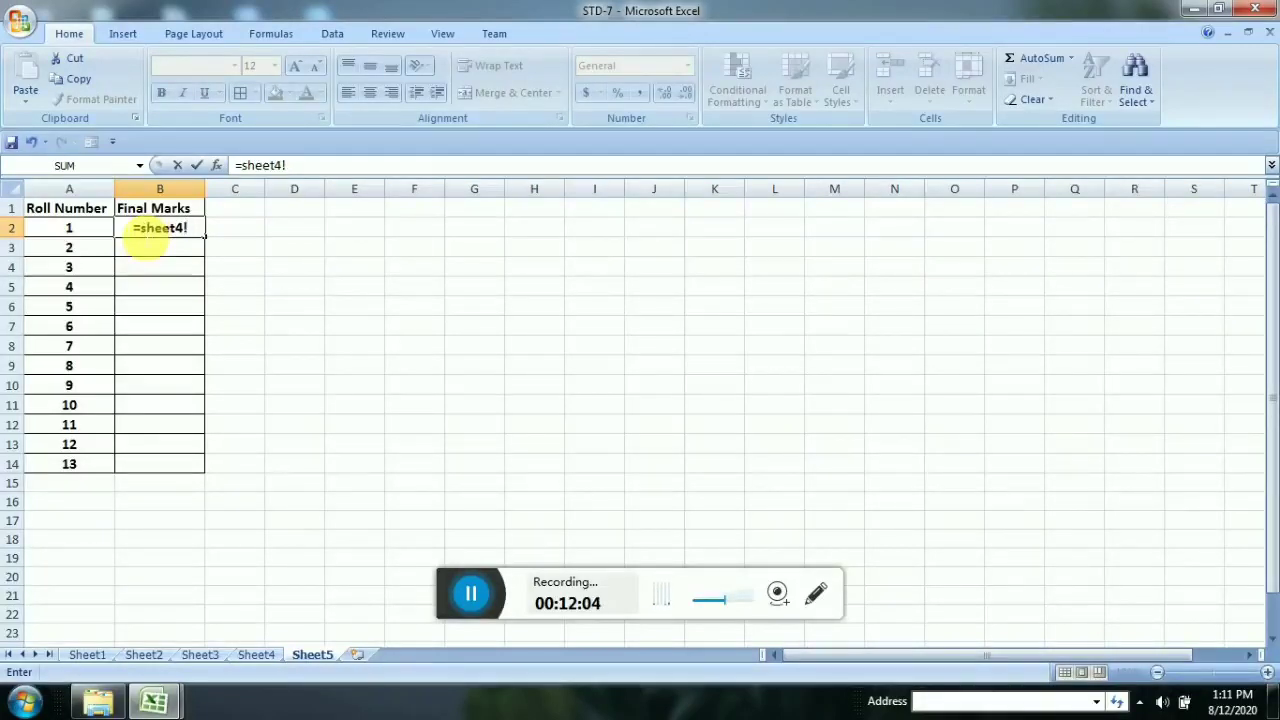
pyautogui.write('B2')
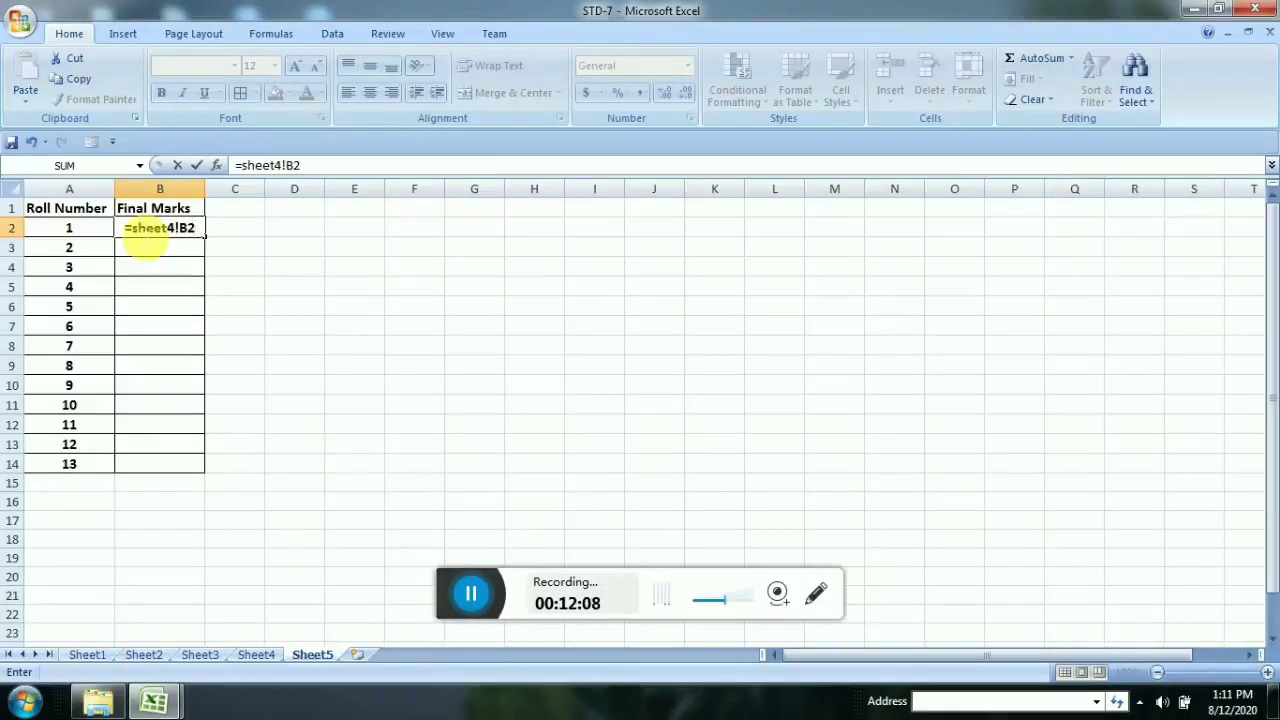
pyautogui.write('+')
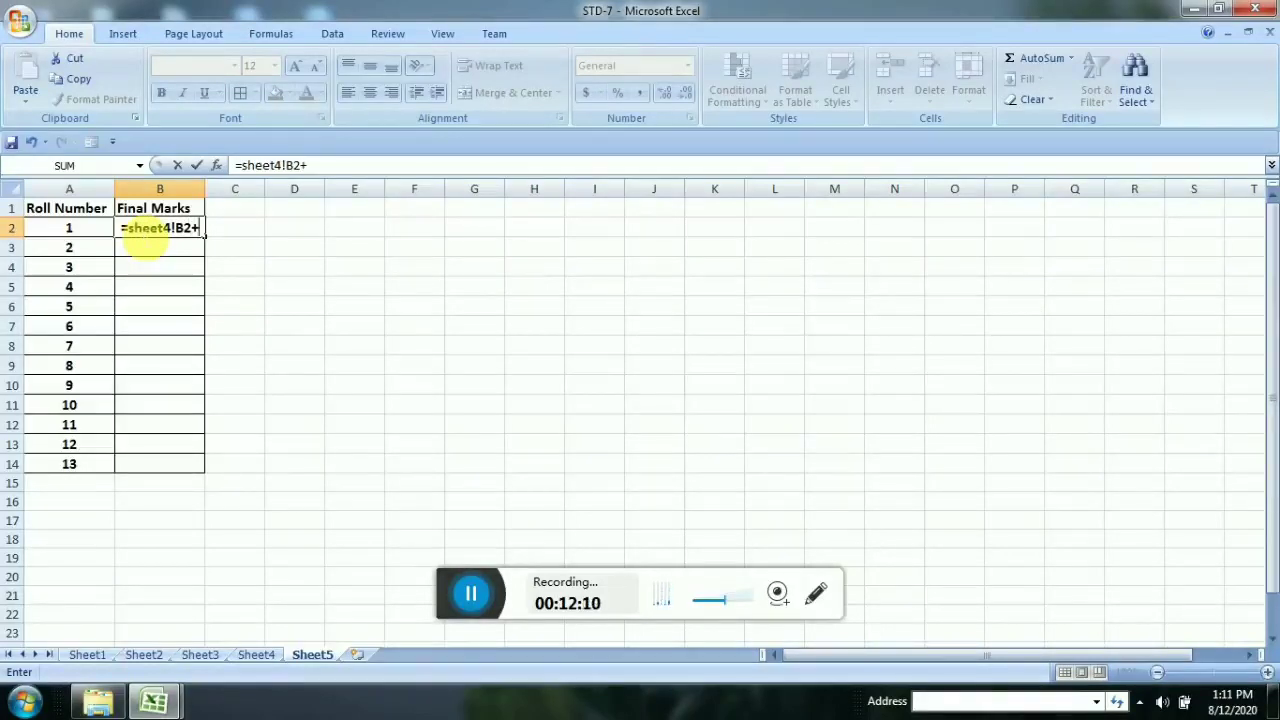
pyautogui.write('5')
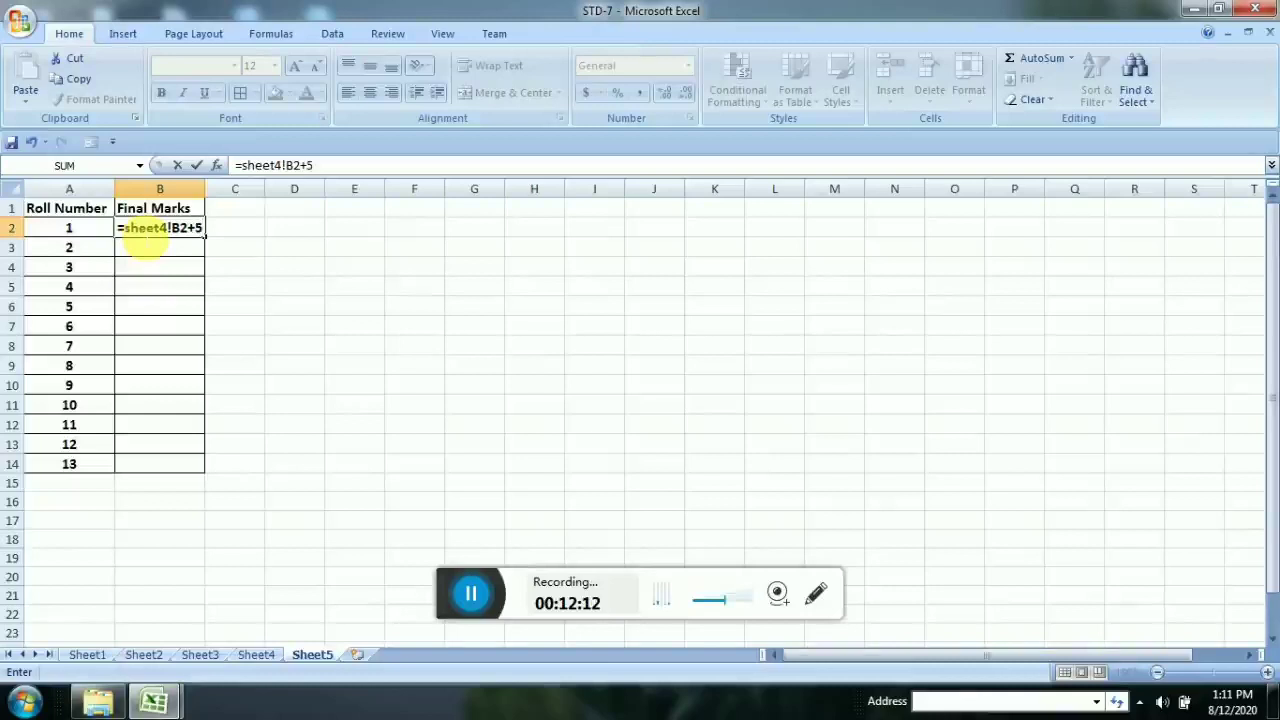
pyautogui.press('Return')
pyautogui.click(164, 229)
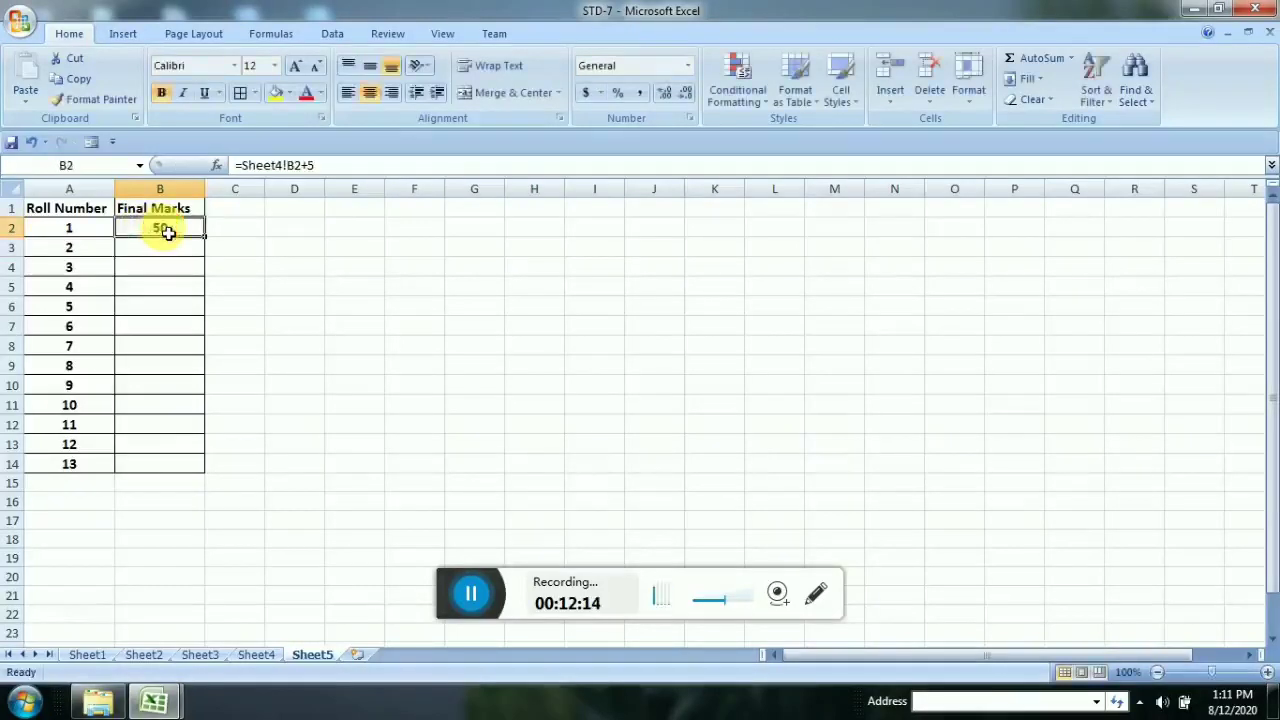
pyautogui.moveTo(210, 242); pyautogui.dragTo(215, 476)
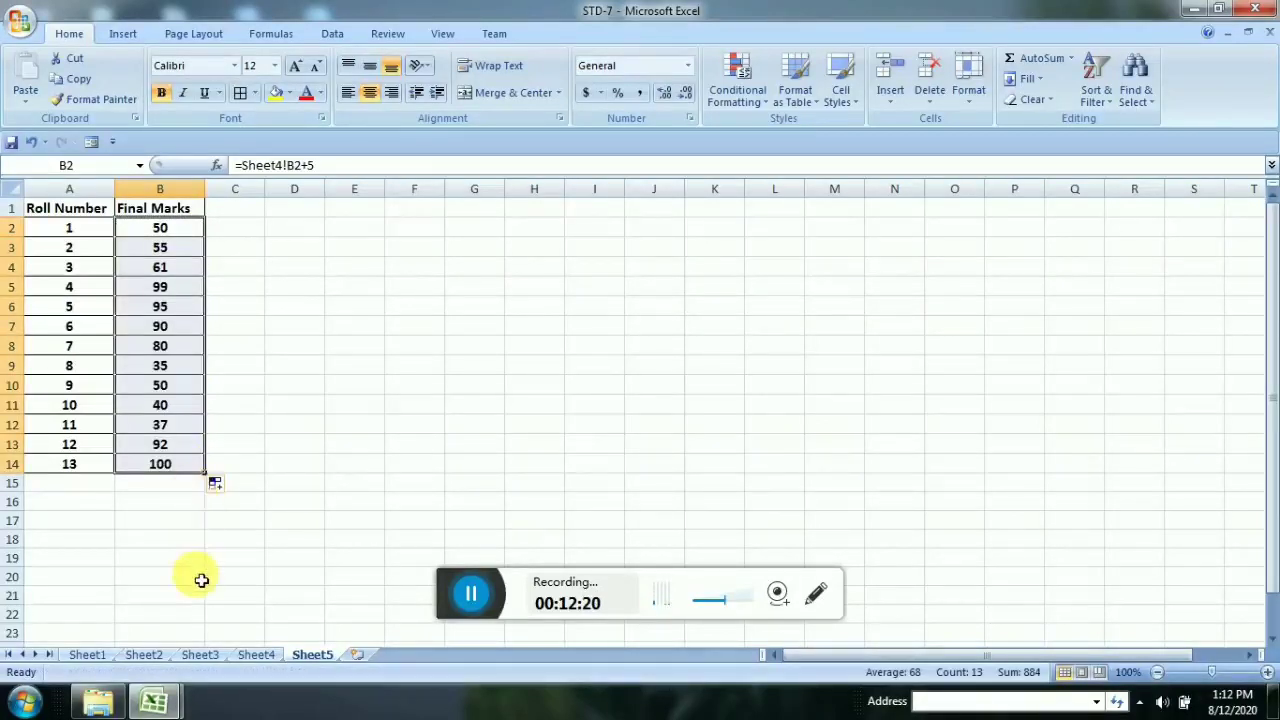